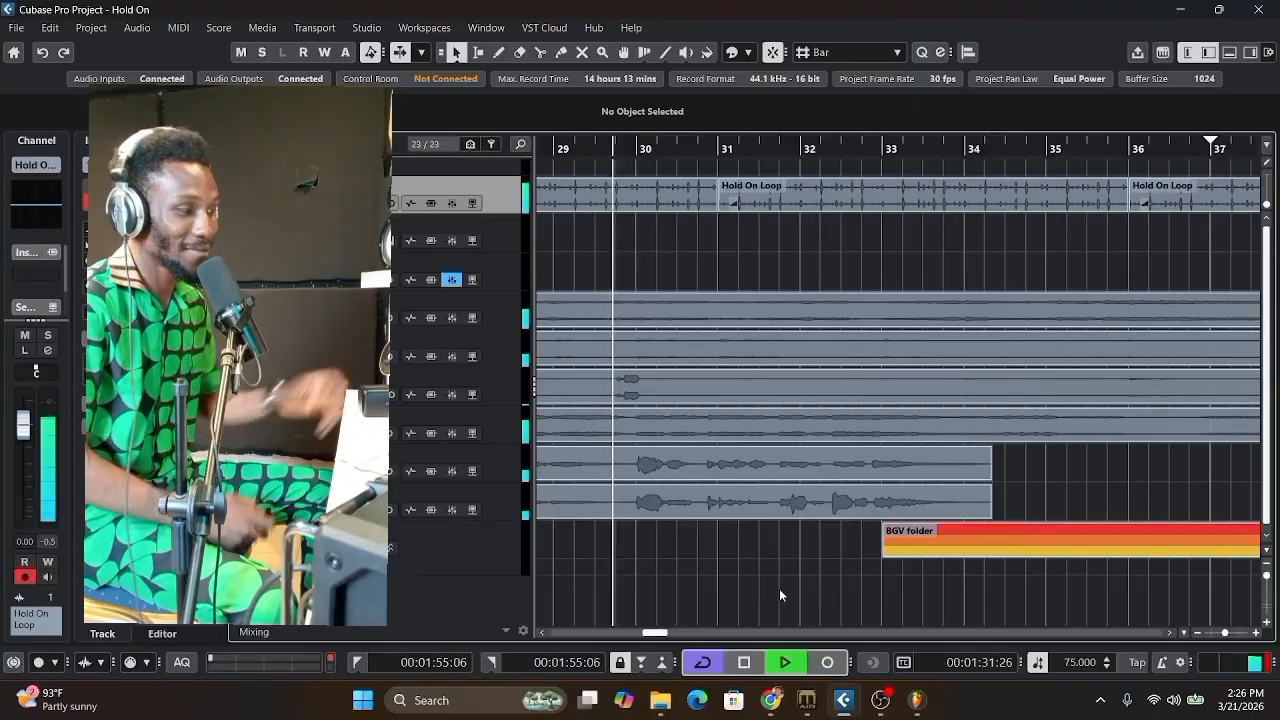
- Stop the project playback, switch to YouTube Music and listen briefly to Victory Belongs To Jesus (Live) from 0:40
key("space")
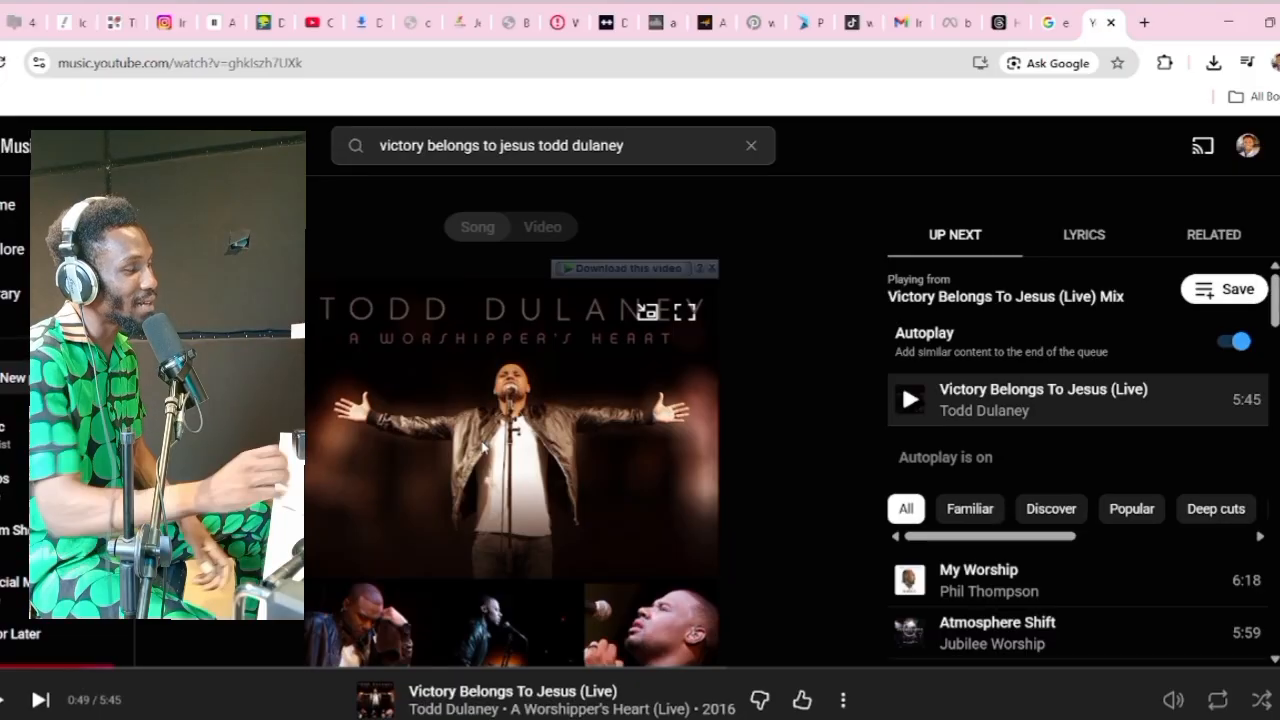
left_click(77, 667)
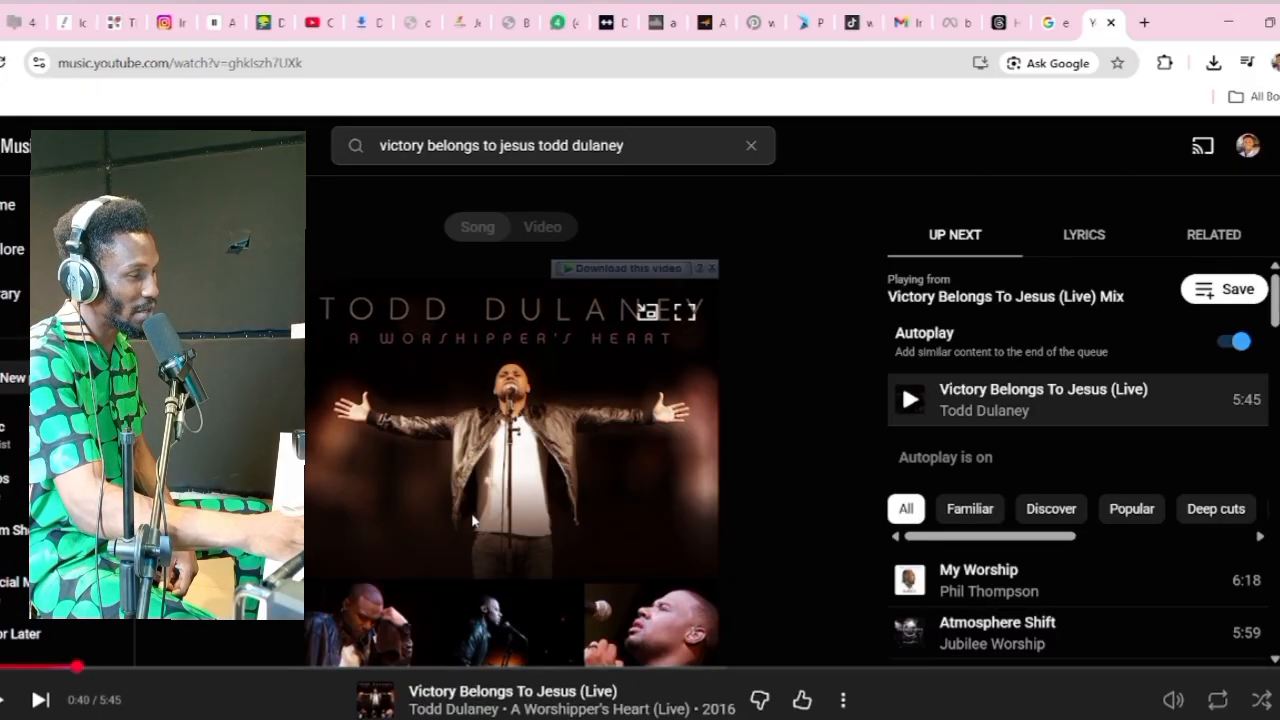
left_click(471, 497)
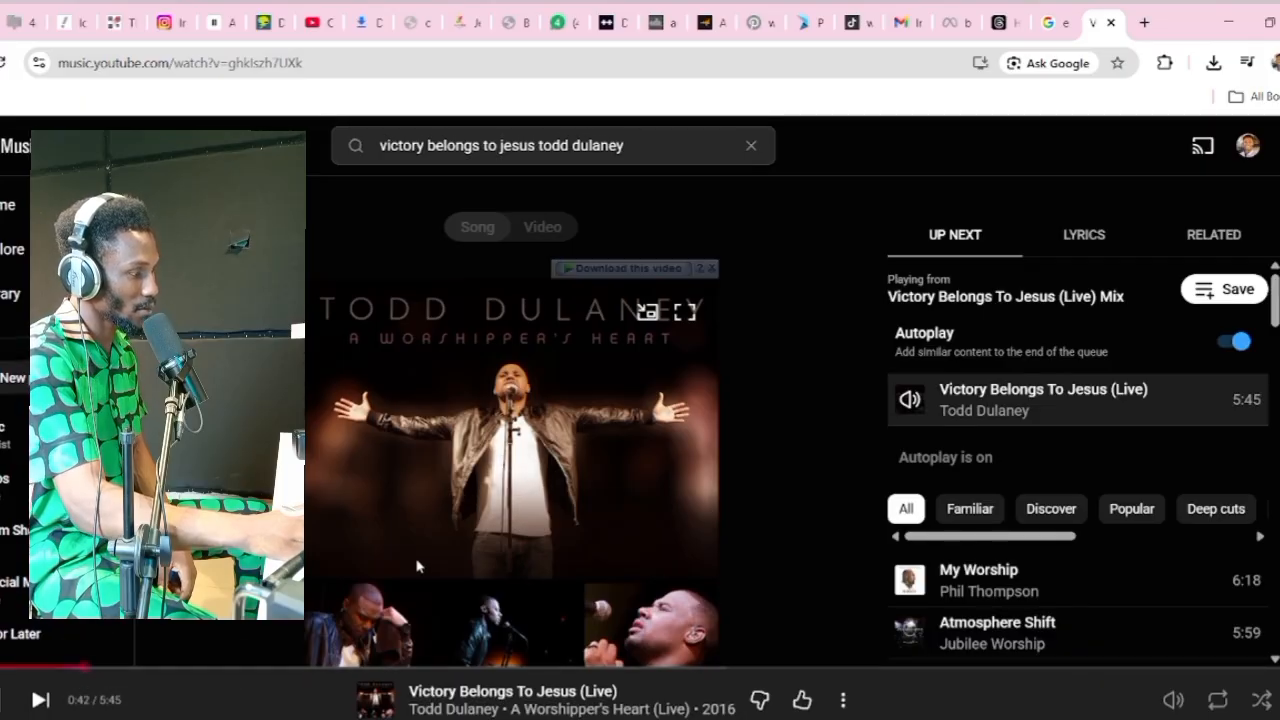
left_click(503, 500)
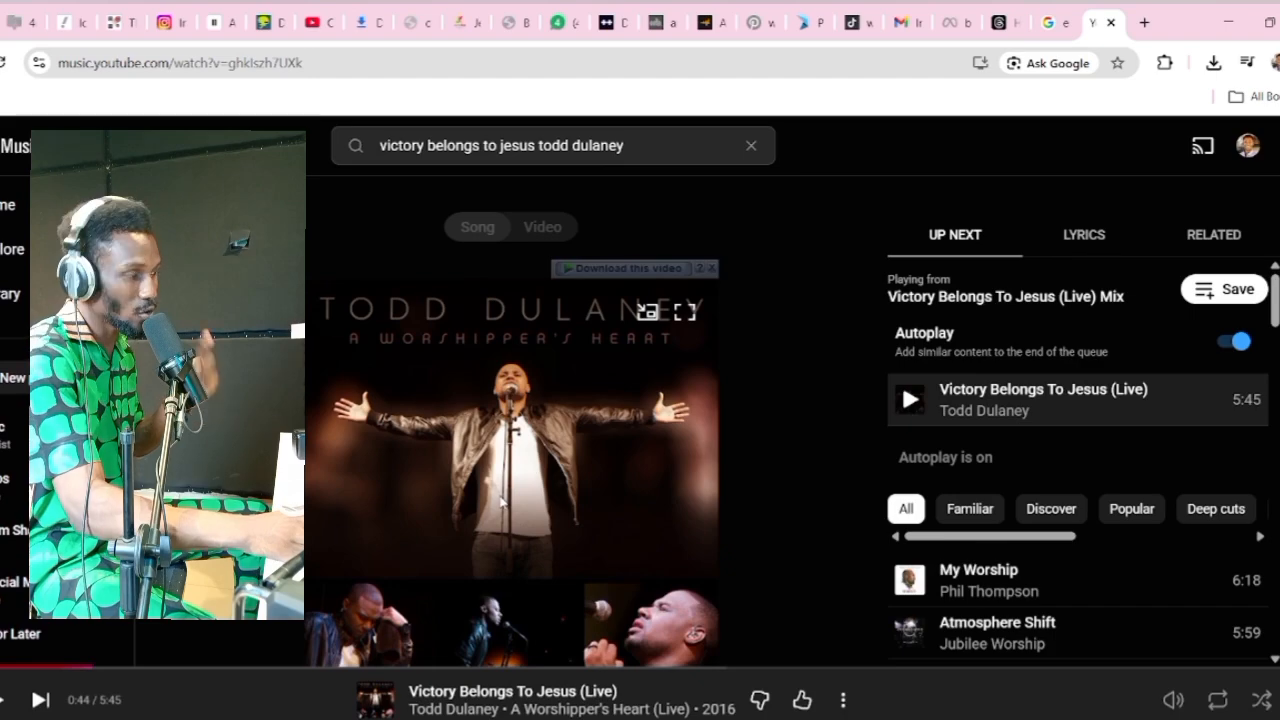
- Download Victory Belongs To Jesus (Live) as a 1080p HD MP4 file and open the folder containing it
left_click(619, 270)
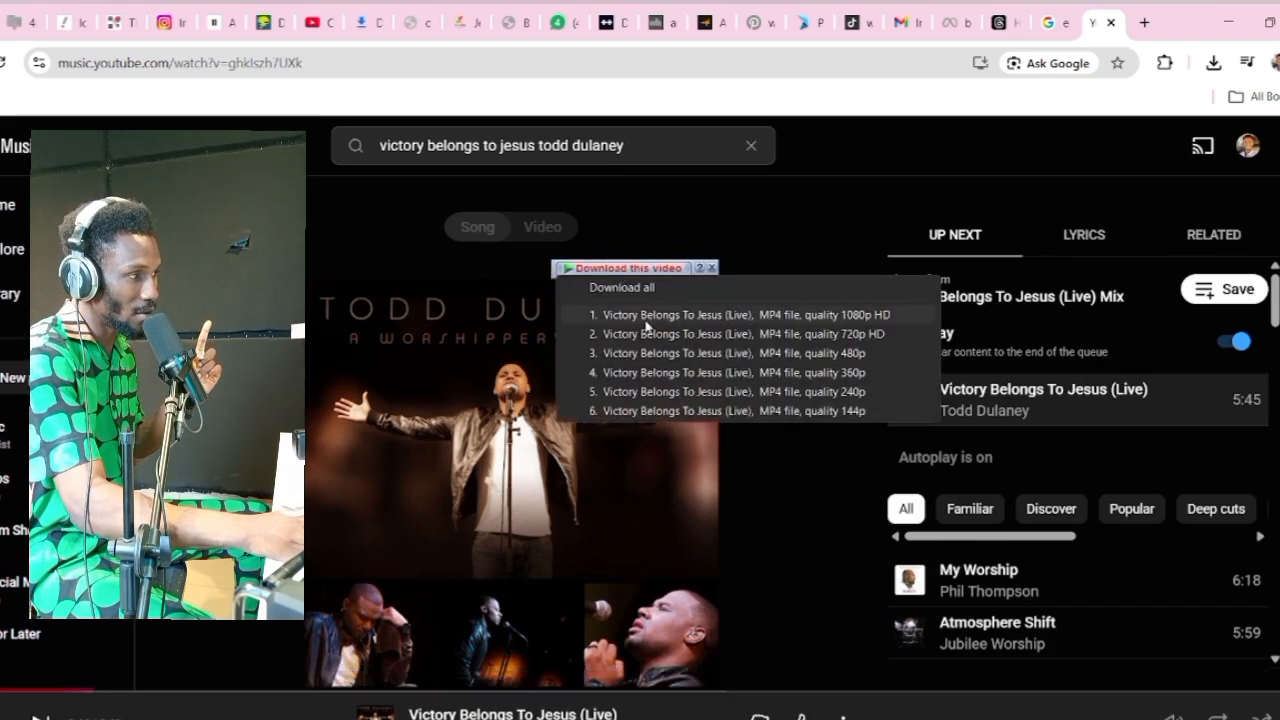
left_click(646, 315)
left_click(608, 472)
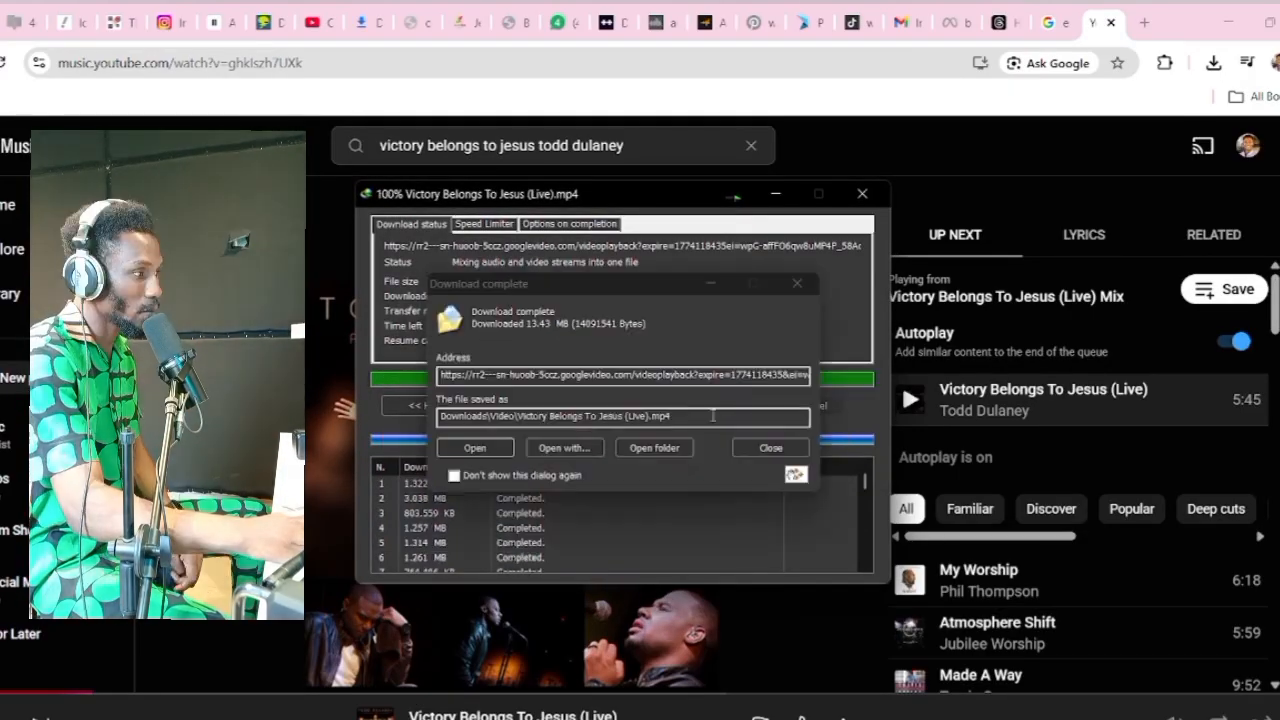
left_click(652, 449)
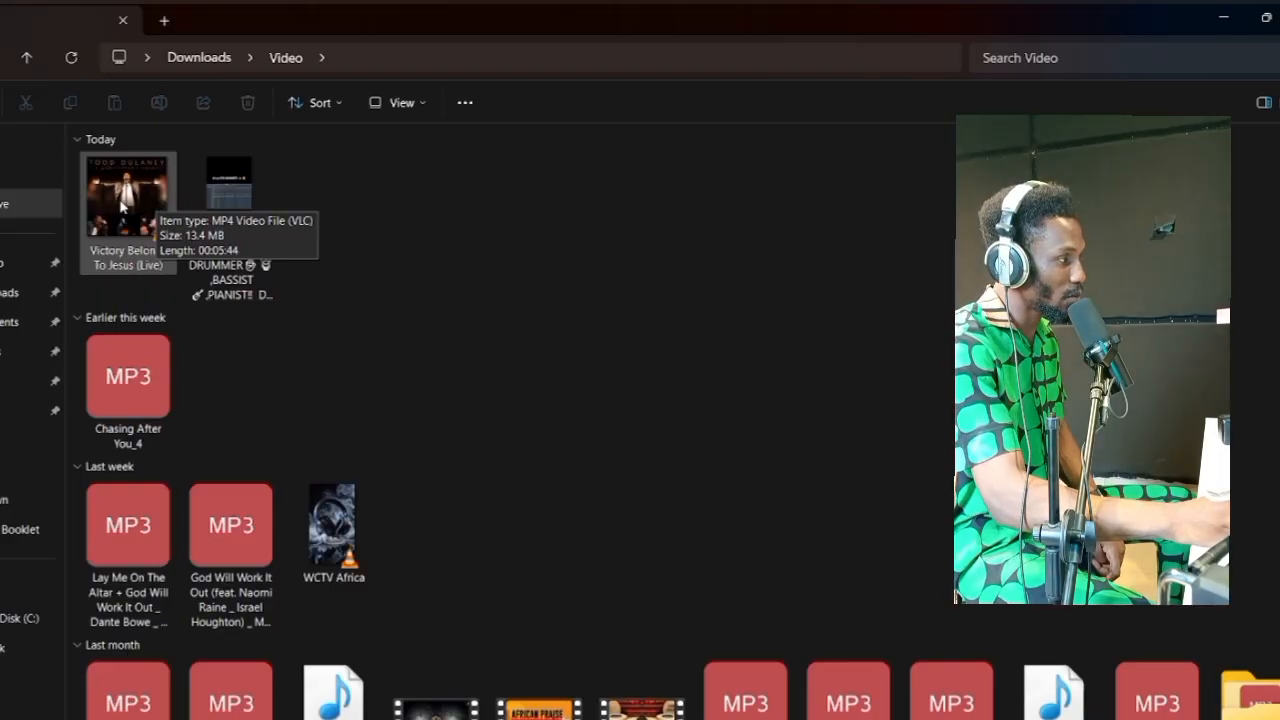
- Convert the downloaded Victory Belongs To Jesus (Live) video to MP3 with the AIMP Audio Converter
left_click(133, 200)
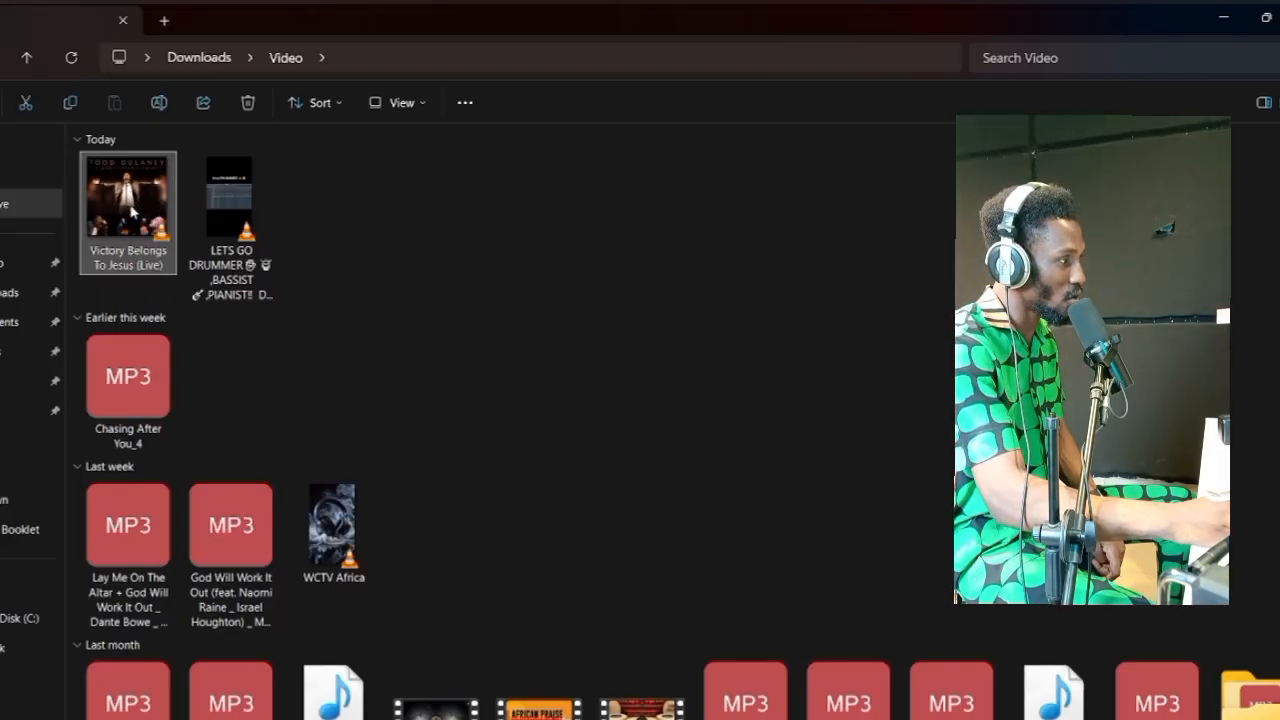
right_click(132, 208)
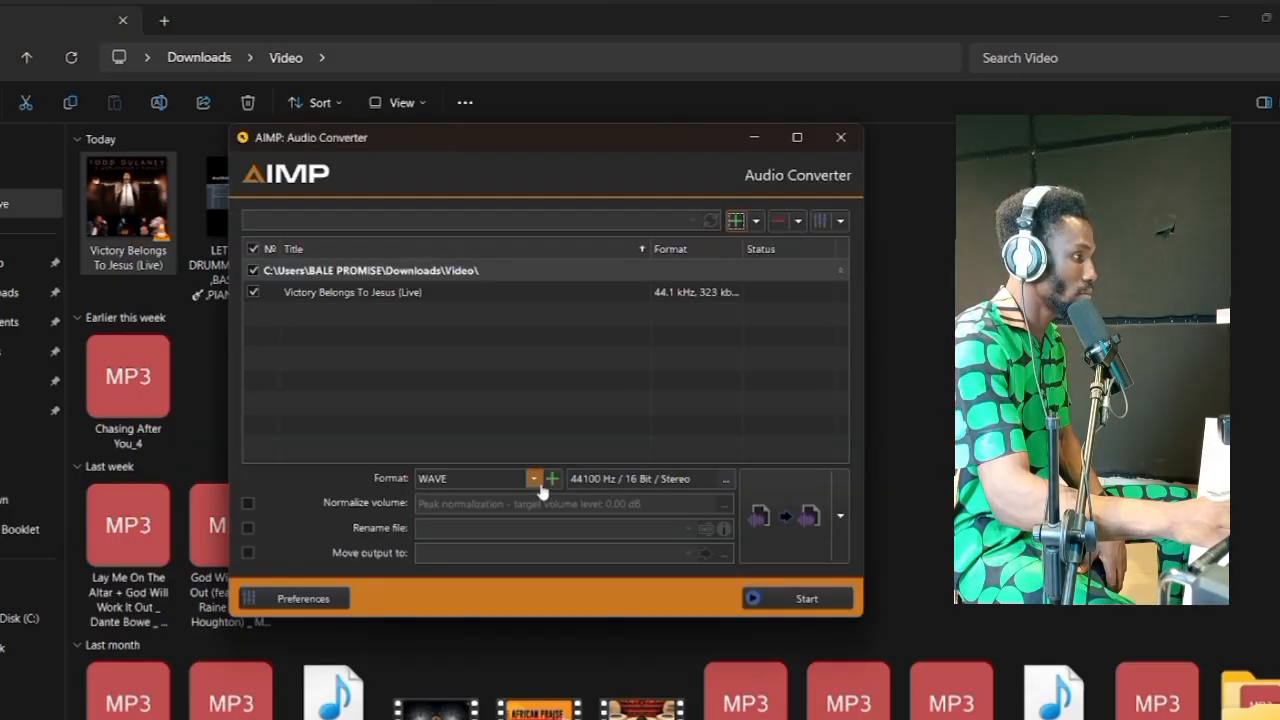
left_click(535, 480)
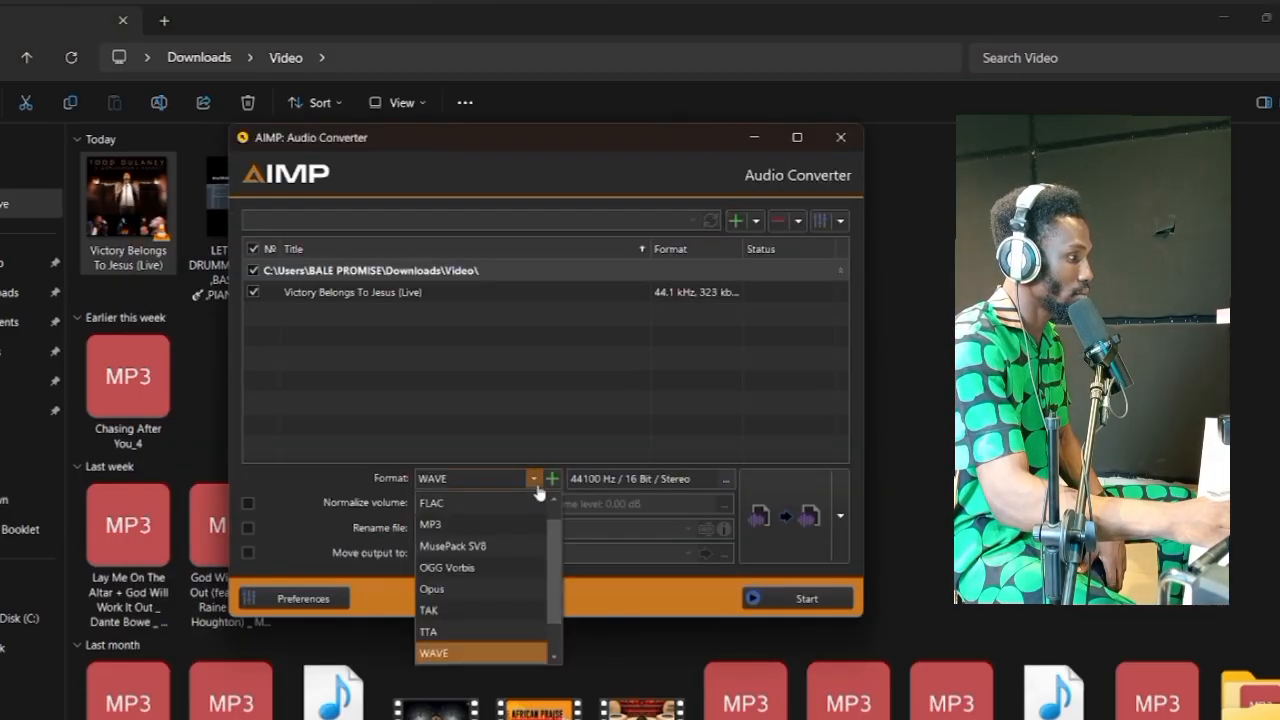
left_click(486, 525)
left_click(800, 600)
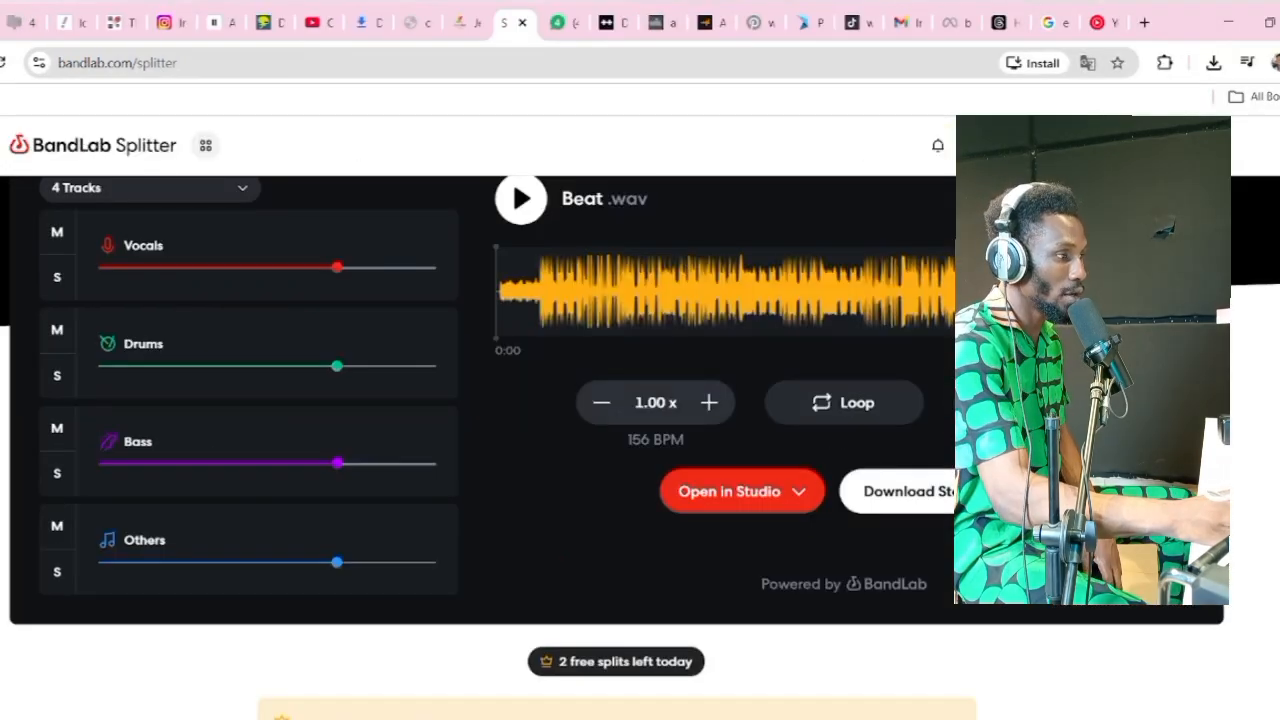
- Load Victory Belongs To Jesus (Live).mp3 from Downloads > Video into BandLab Splitter and split it into 4 tracks: Vocals, Drums, Bass, Others
scroll(480, 447, "up", 2)
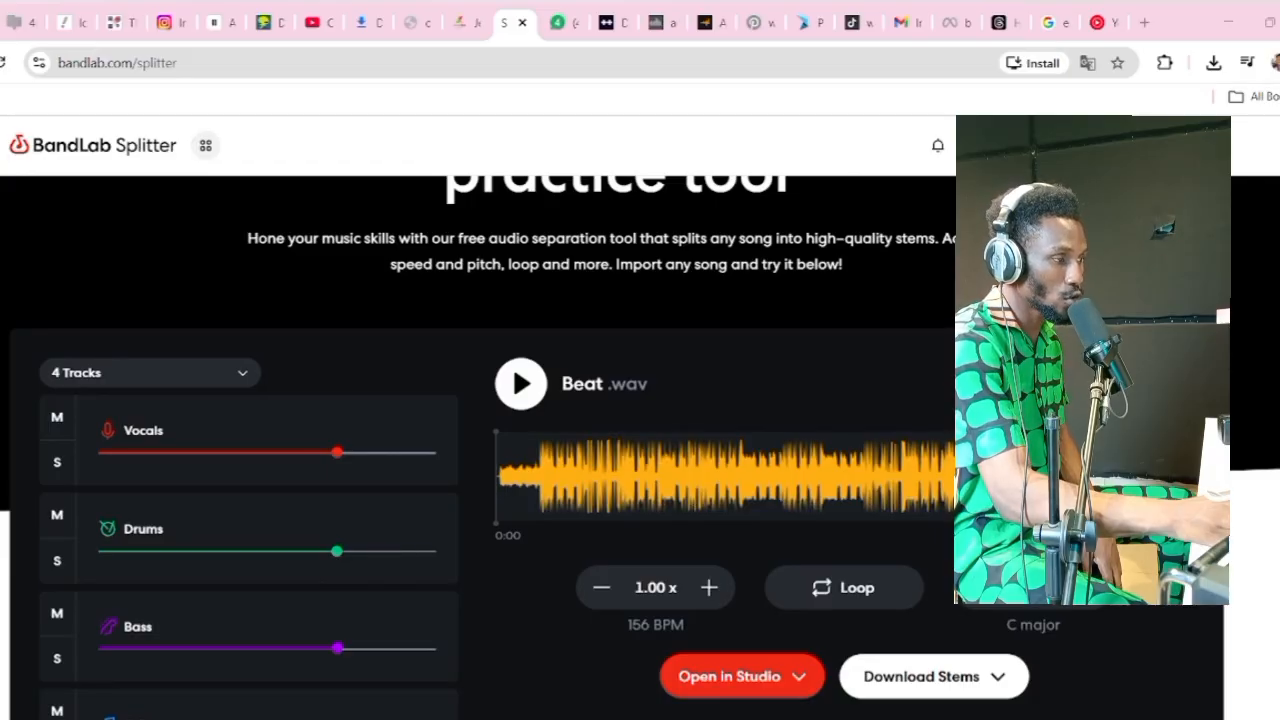
left_click(1130, 384)
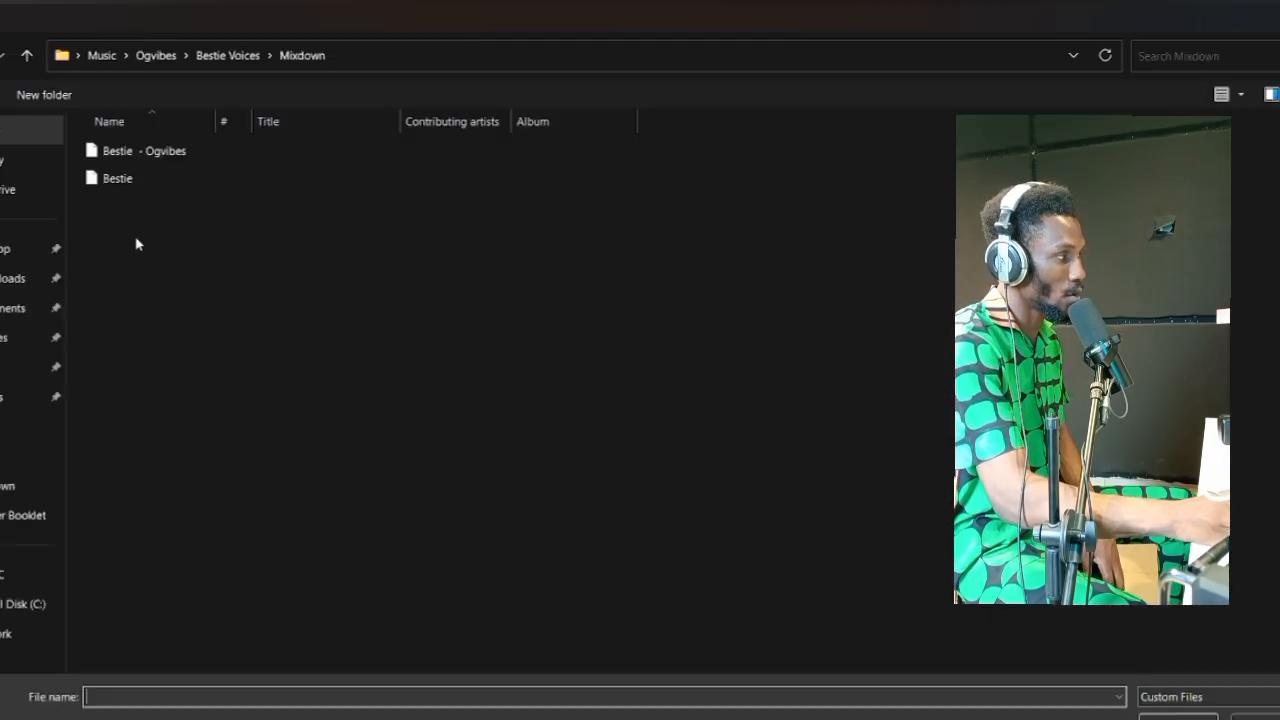
left_click(30, 367)
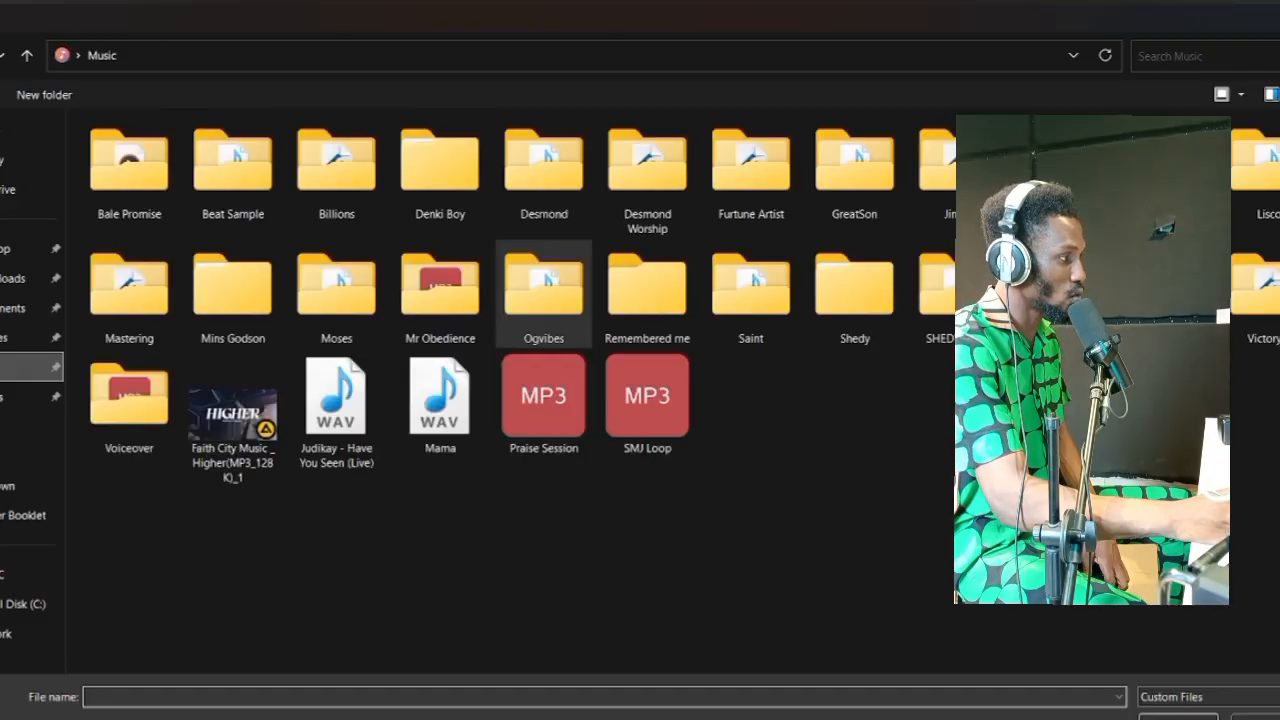
left_click(25, 278)
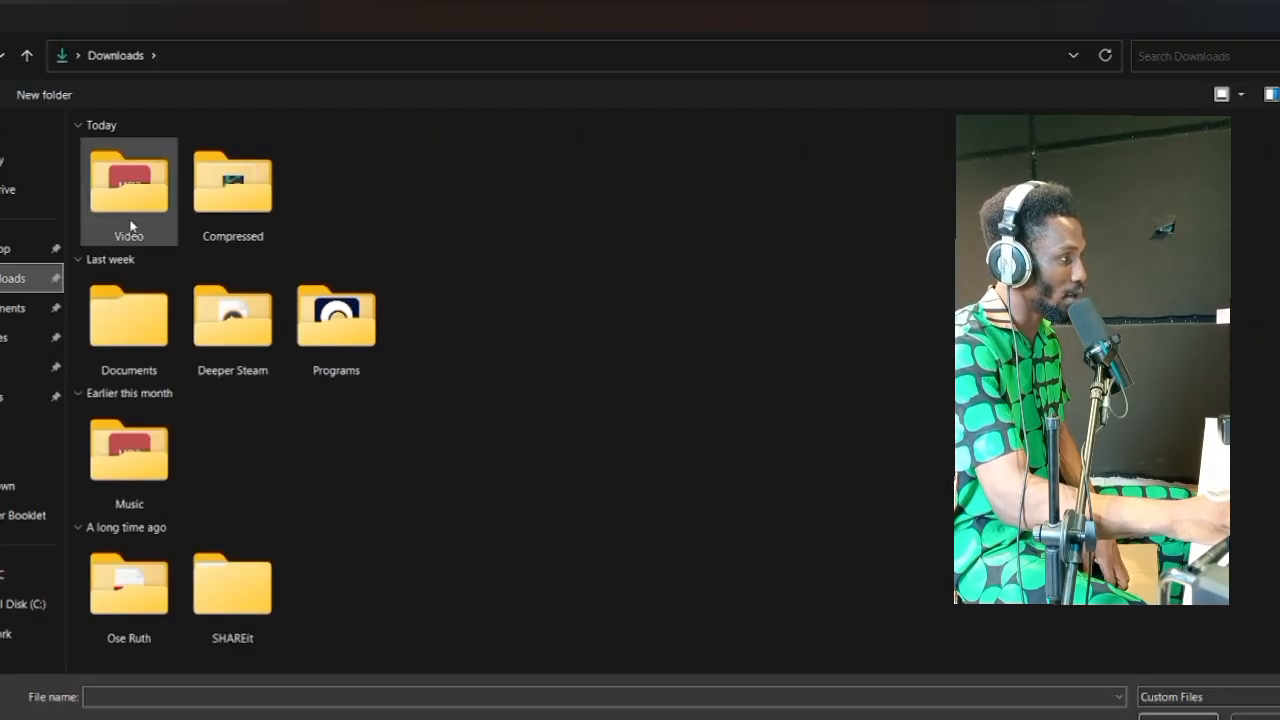
double_click(130, 224)
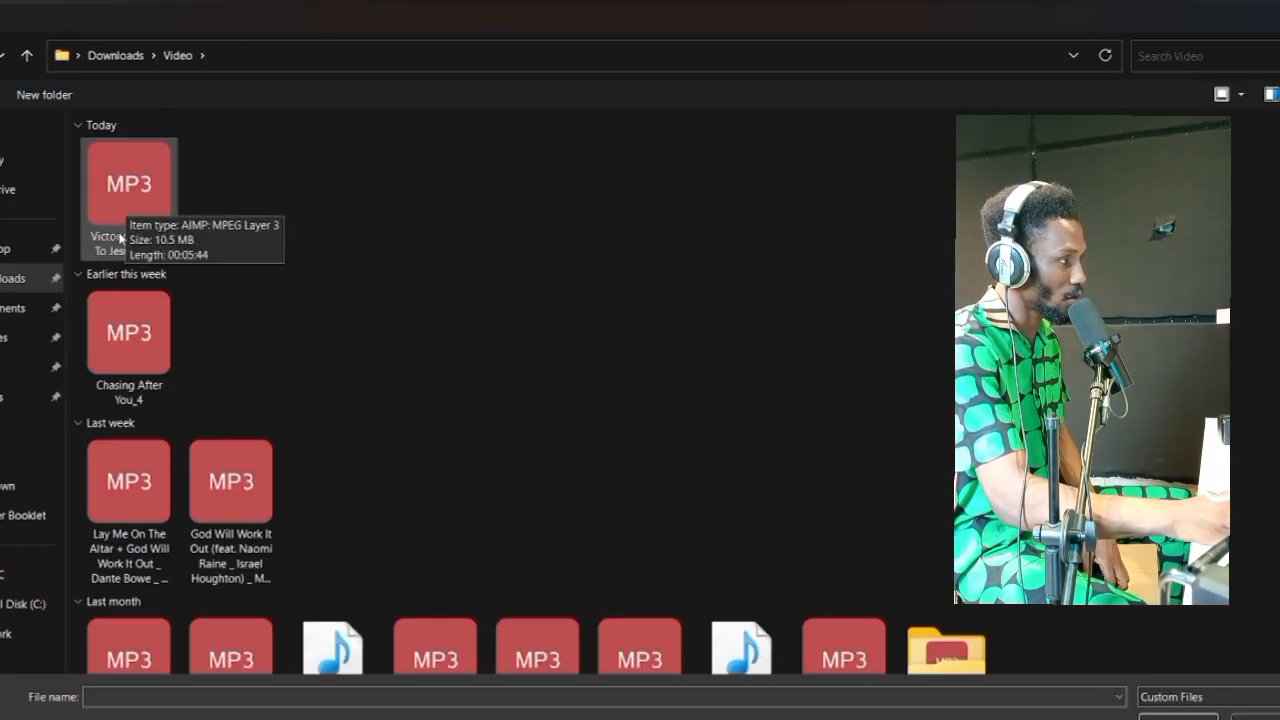
double_click(128, 195)
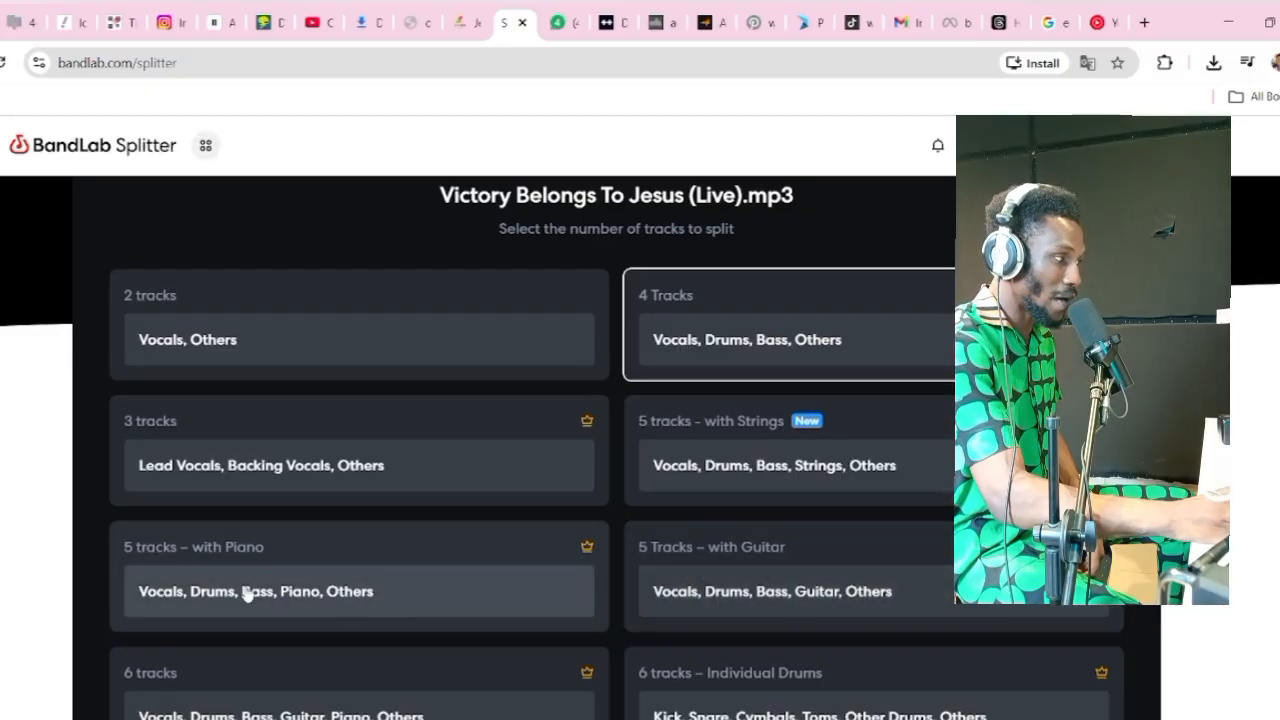
scroll(790, 350, "down", 4)
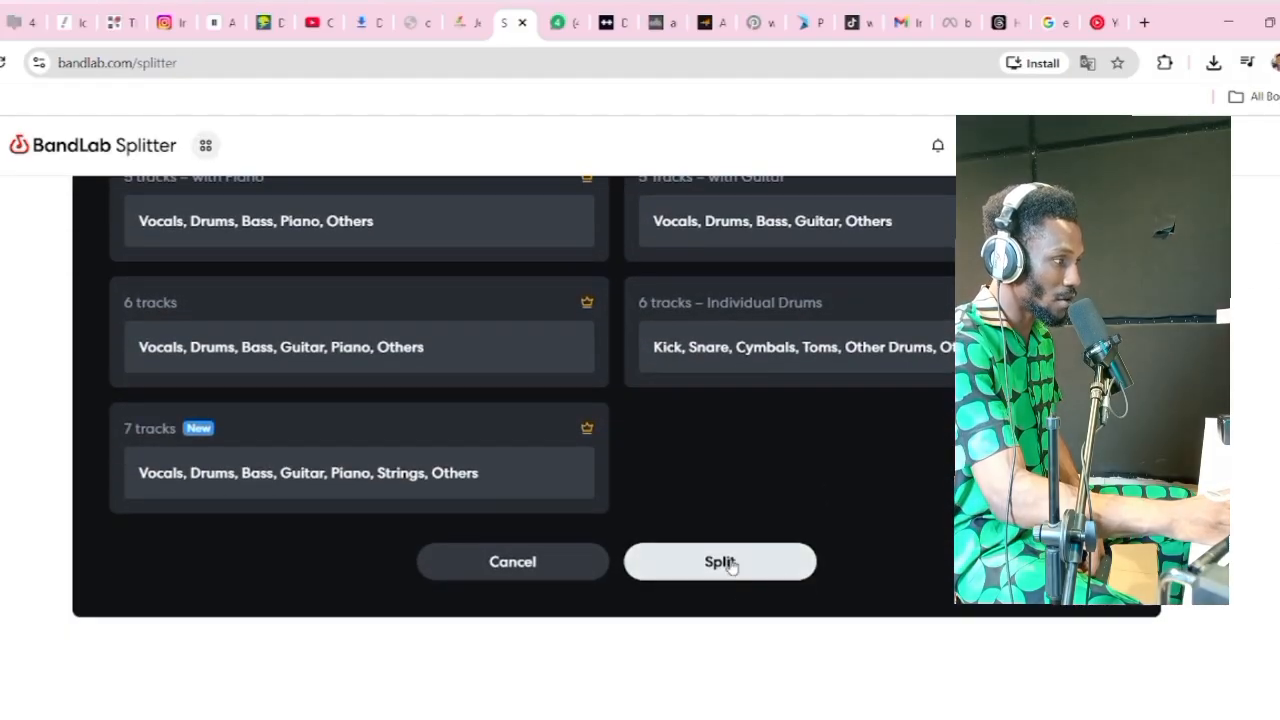
left_click(720, 562)
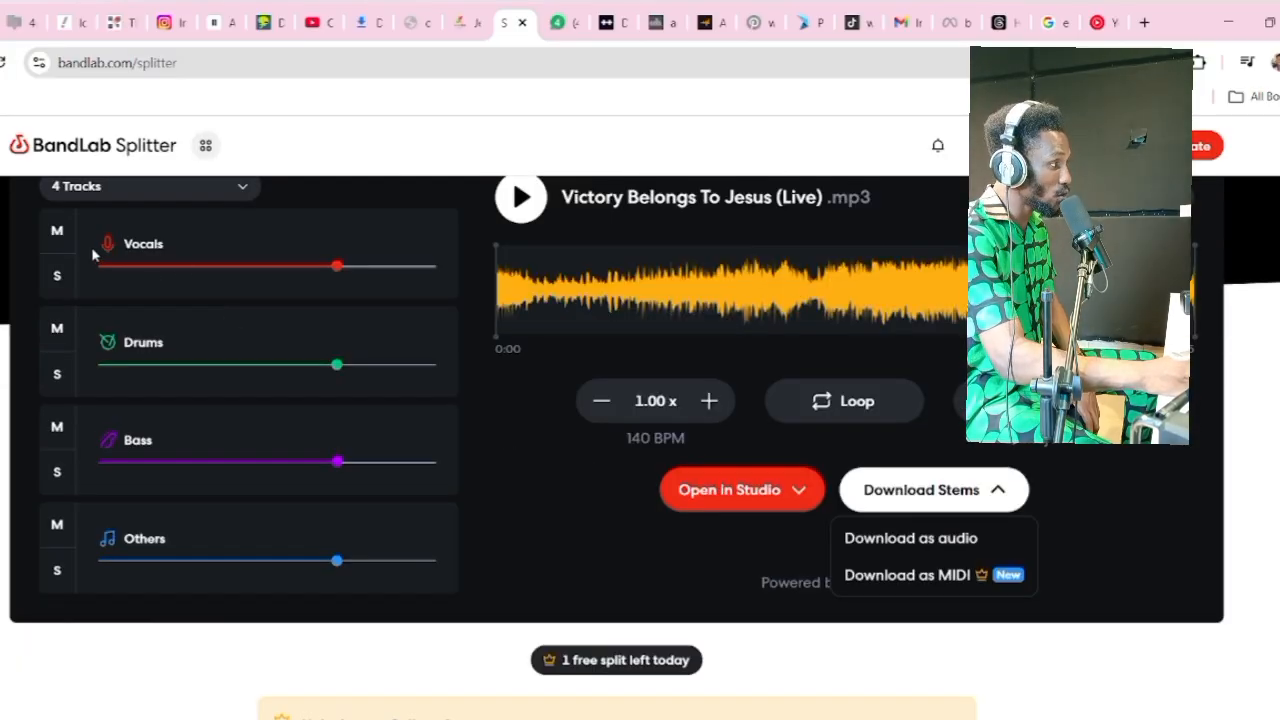
- Play the split song and solo the Vocals, Drums, Bass and Others stems one at a time, ending with playback paused
scroll(92, 255, "up", 1)
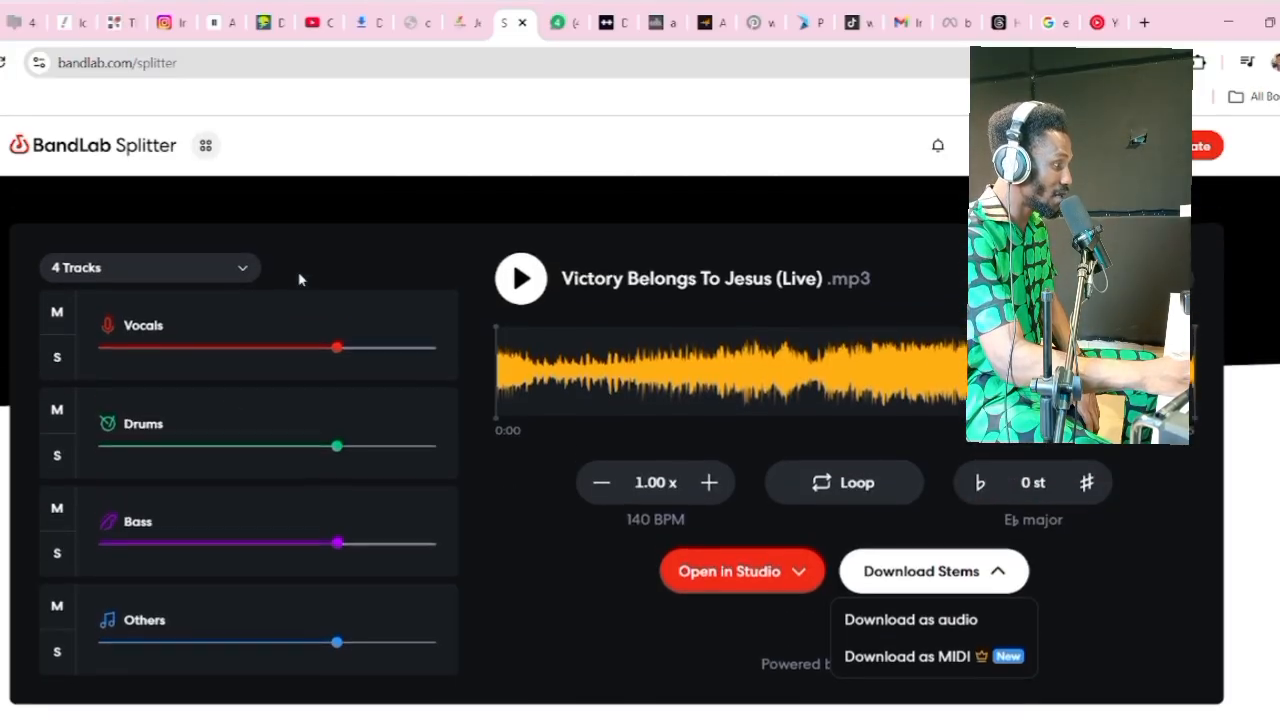
left_click(522, 292)
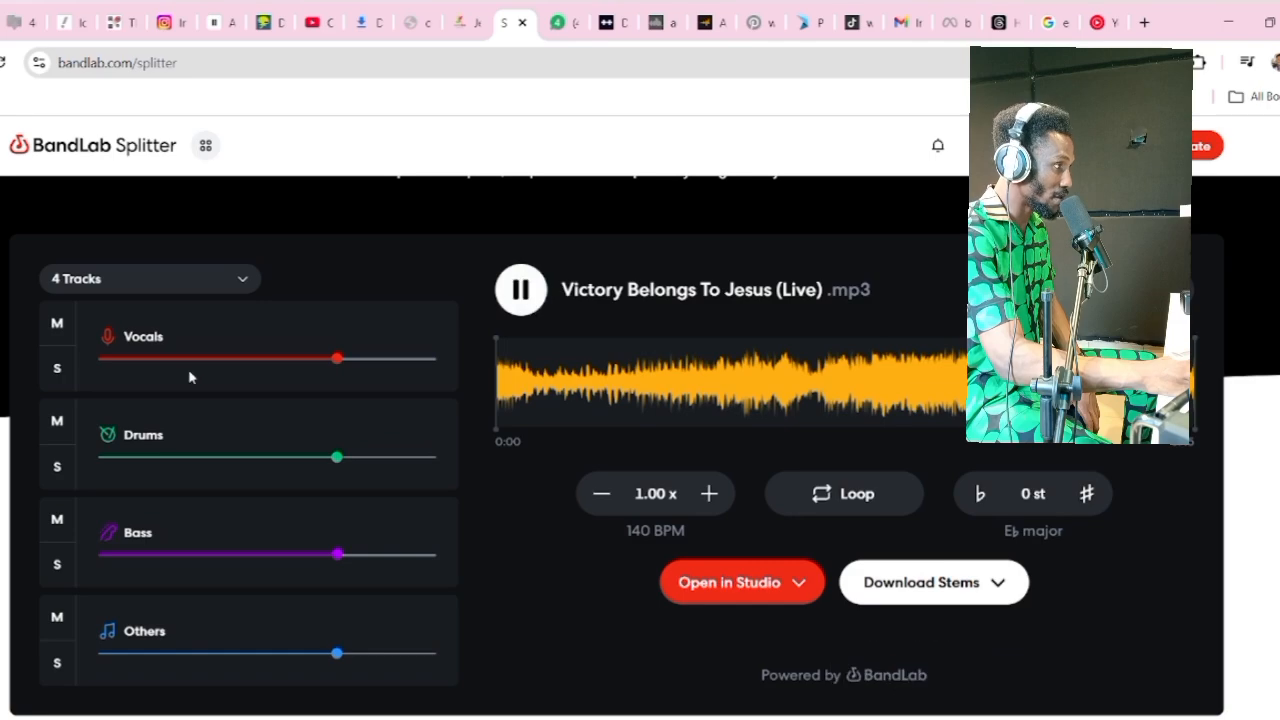
left_click(58, 369)
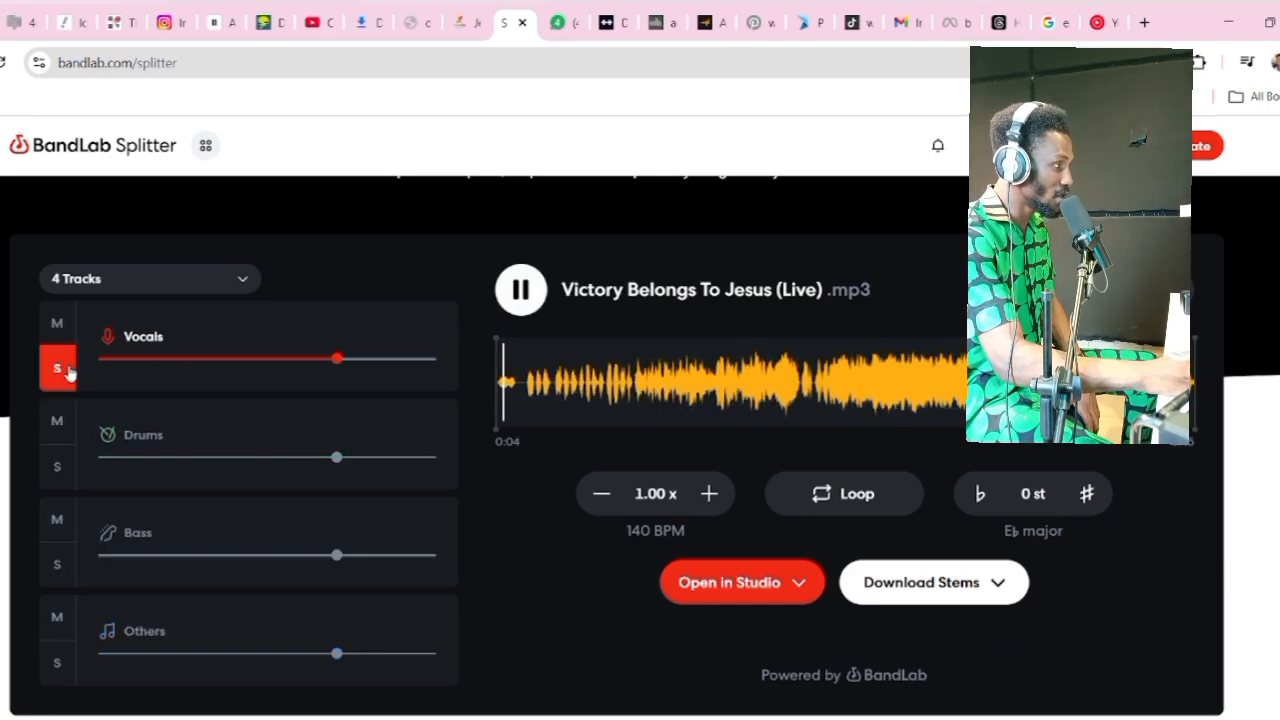
left_click(66, 370)
left_click(59, 467)
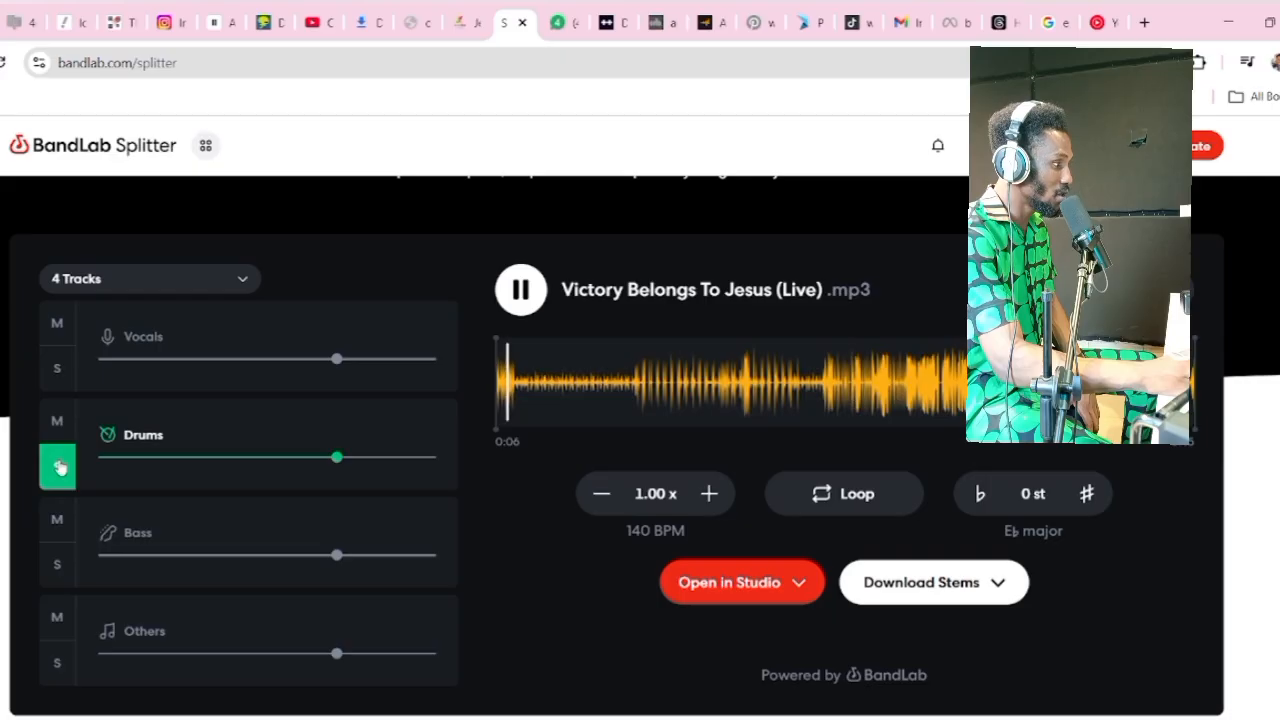
left_click(59, 467)
left_click(60, 563)
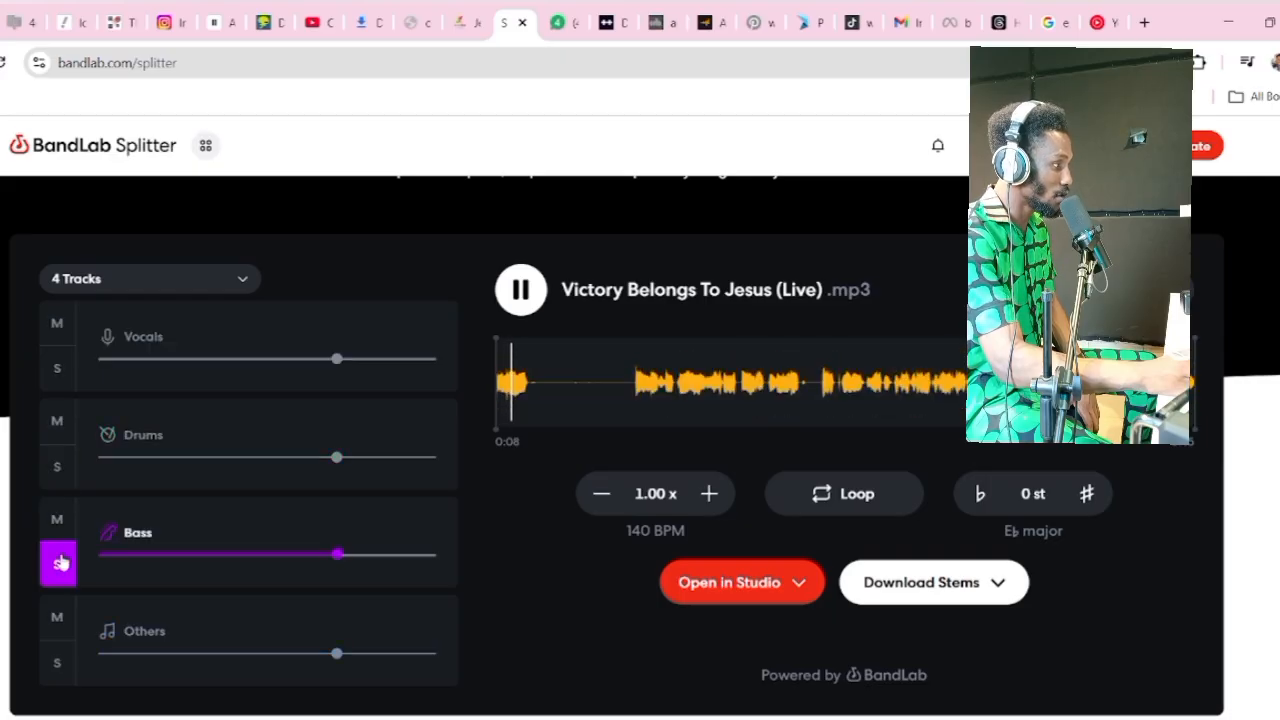
left_click(60, 563)
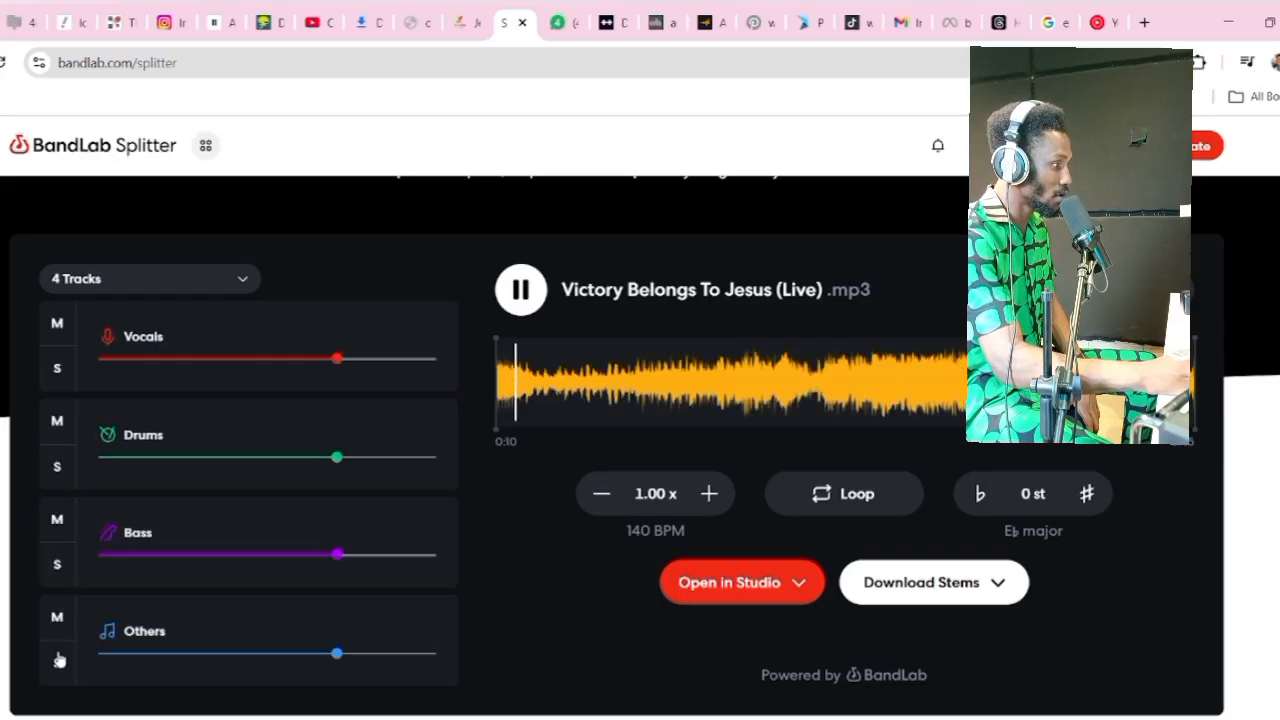
left_click(58, 662)
left_click(58, 662)
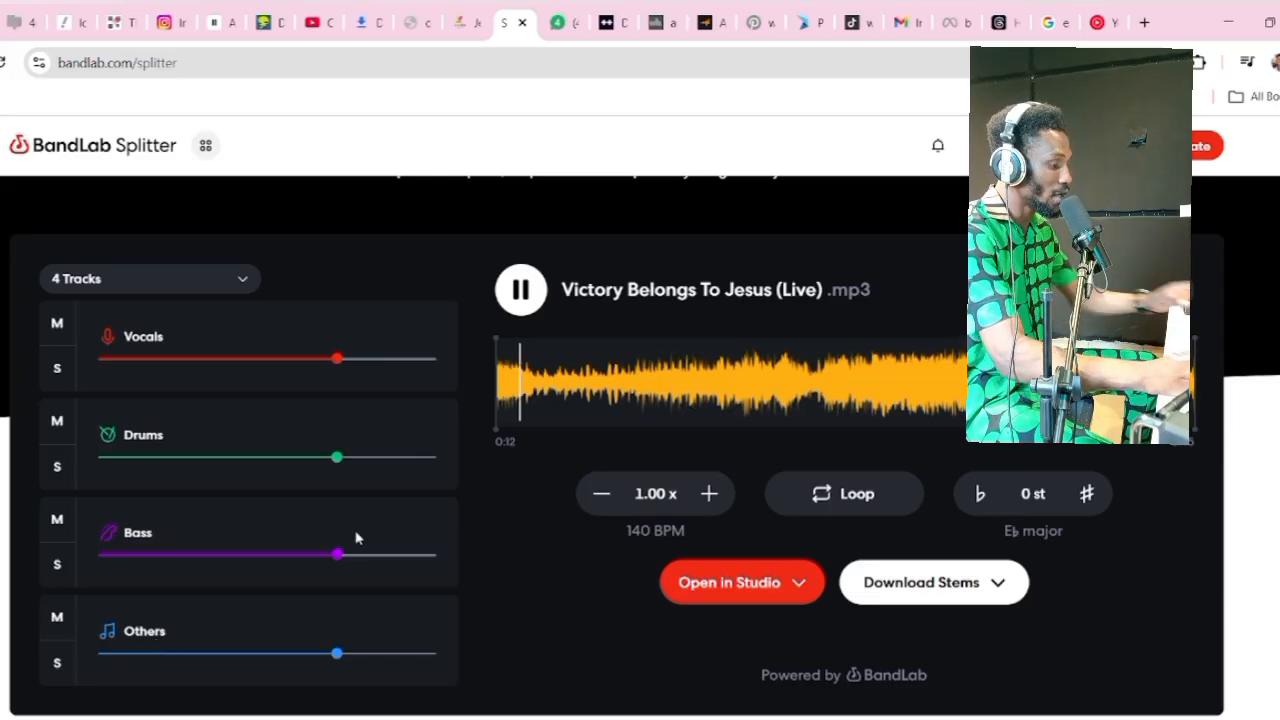
key("space")
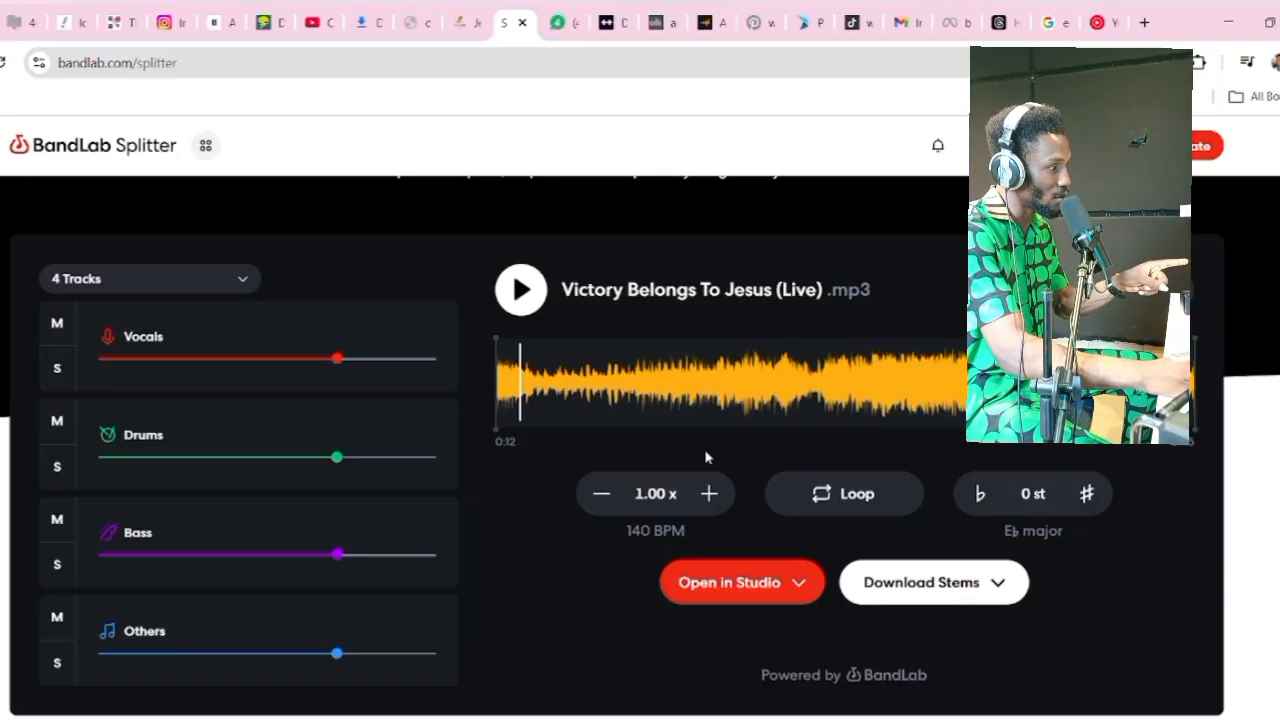
- Download only the Drums stem as audio and save the WAV file Victory Belongs To Jesus (Live)_drums in the Cubase 15 review folder
left_click(1002, 584)
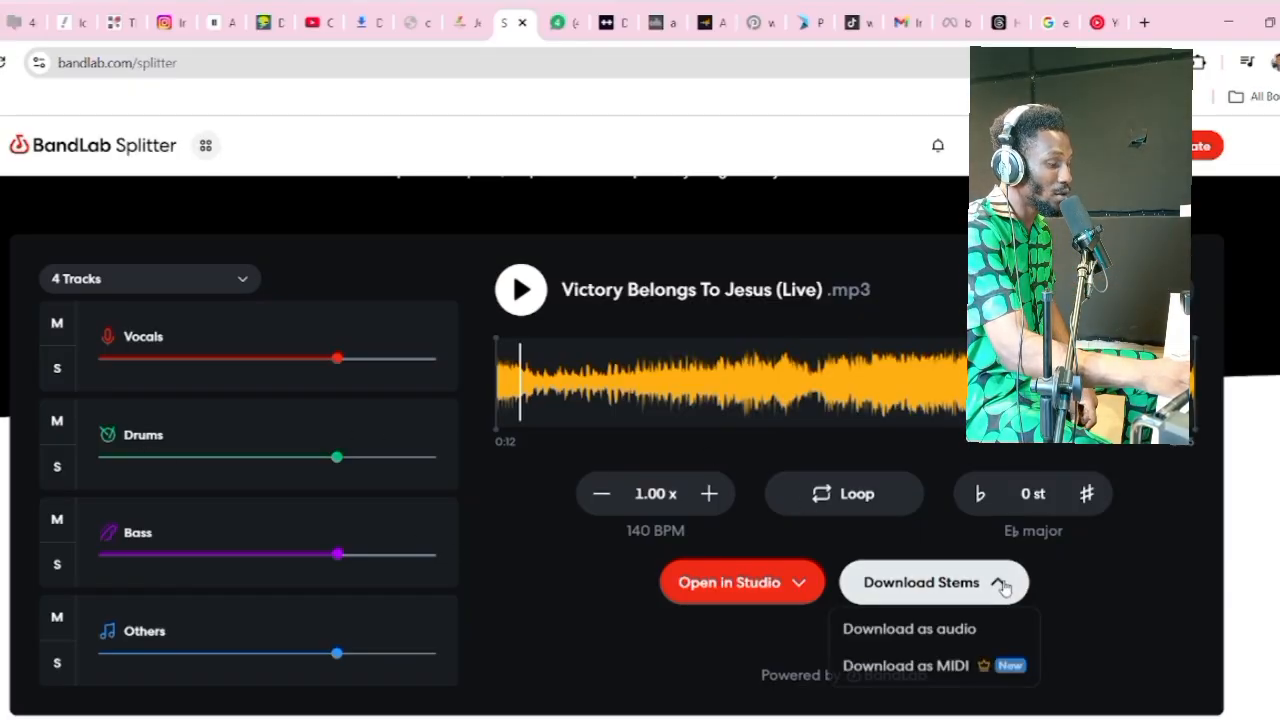
left_click(976, 628)
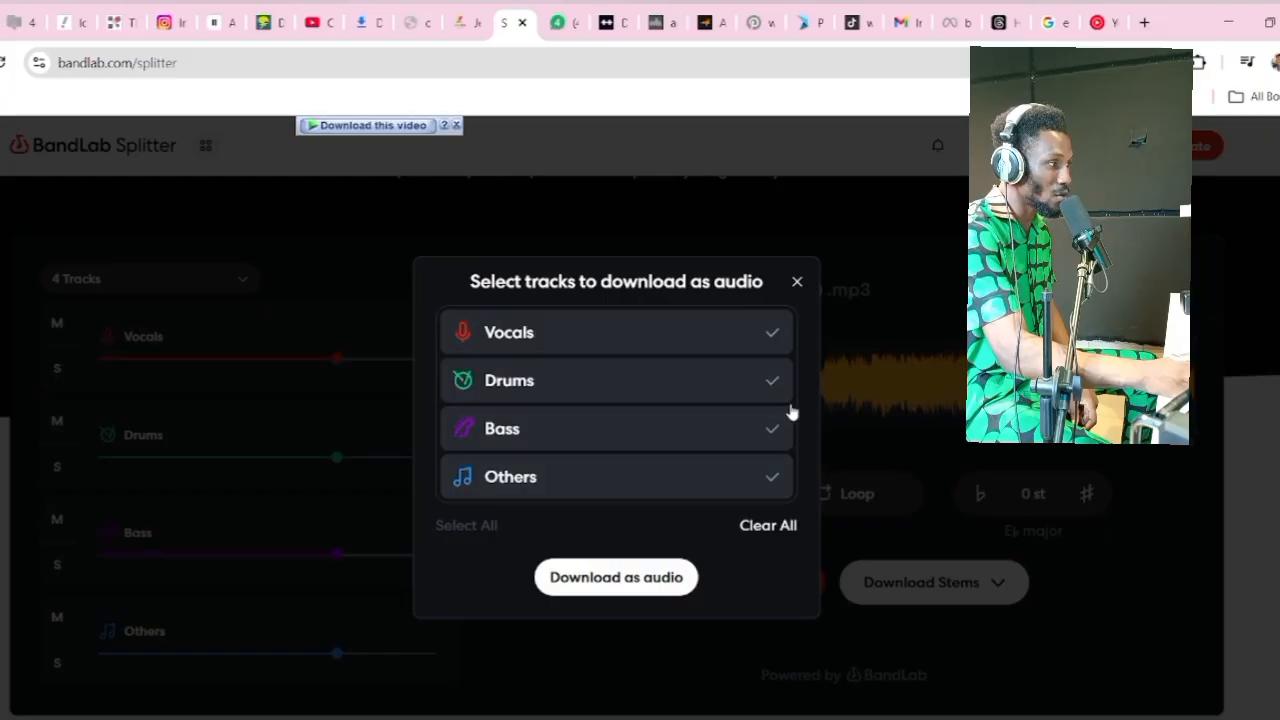
left_click(797, 281)
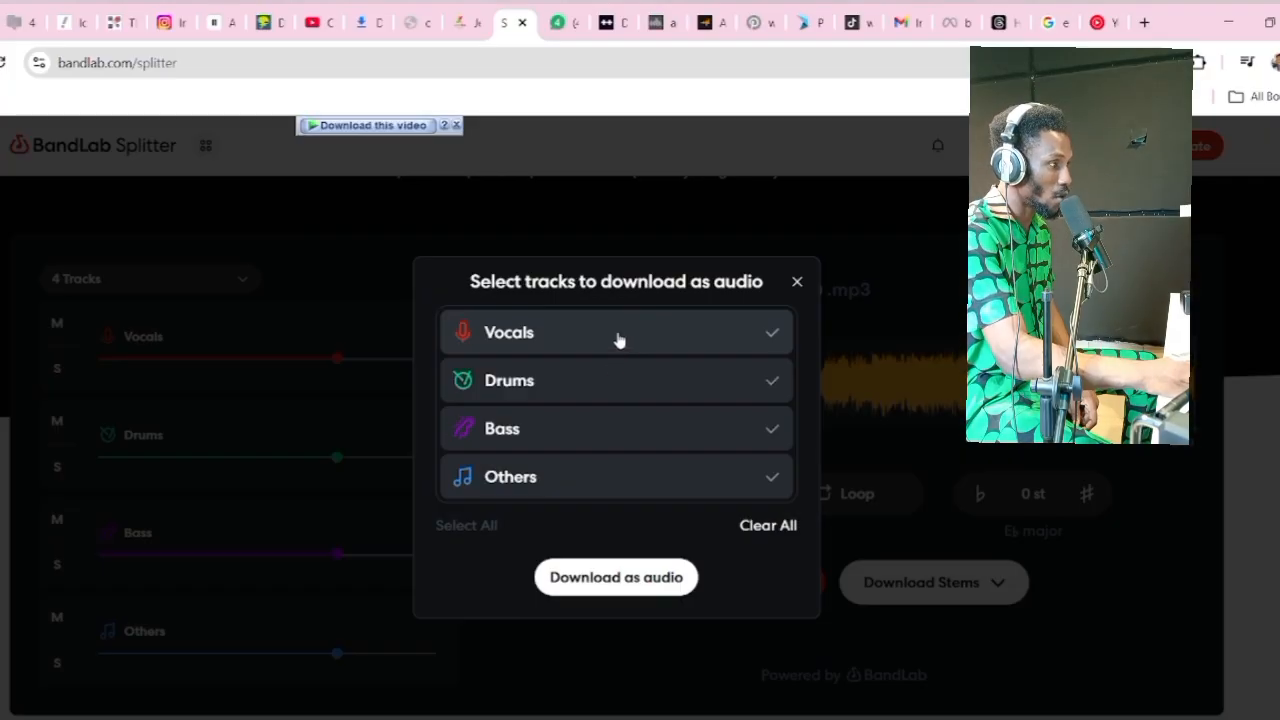
left_click(611, 478)
left_click(606, 435)
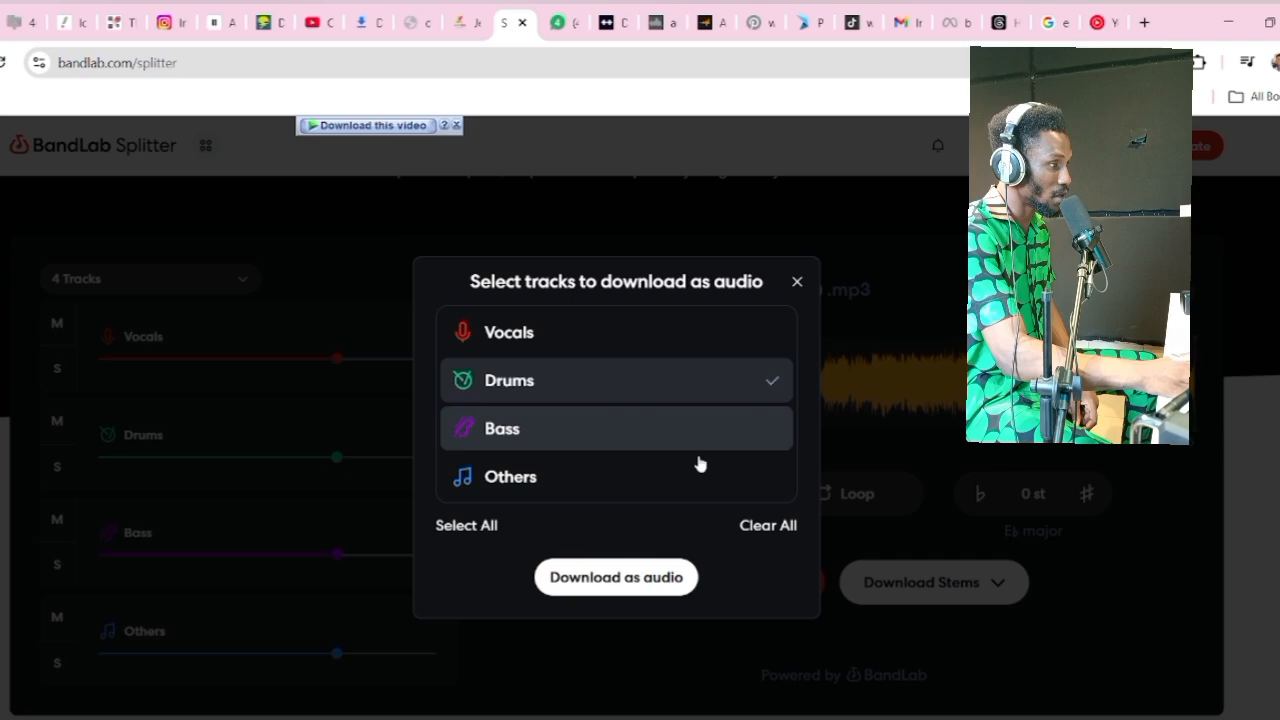
left_click(652, 578)
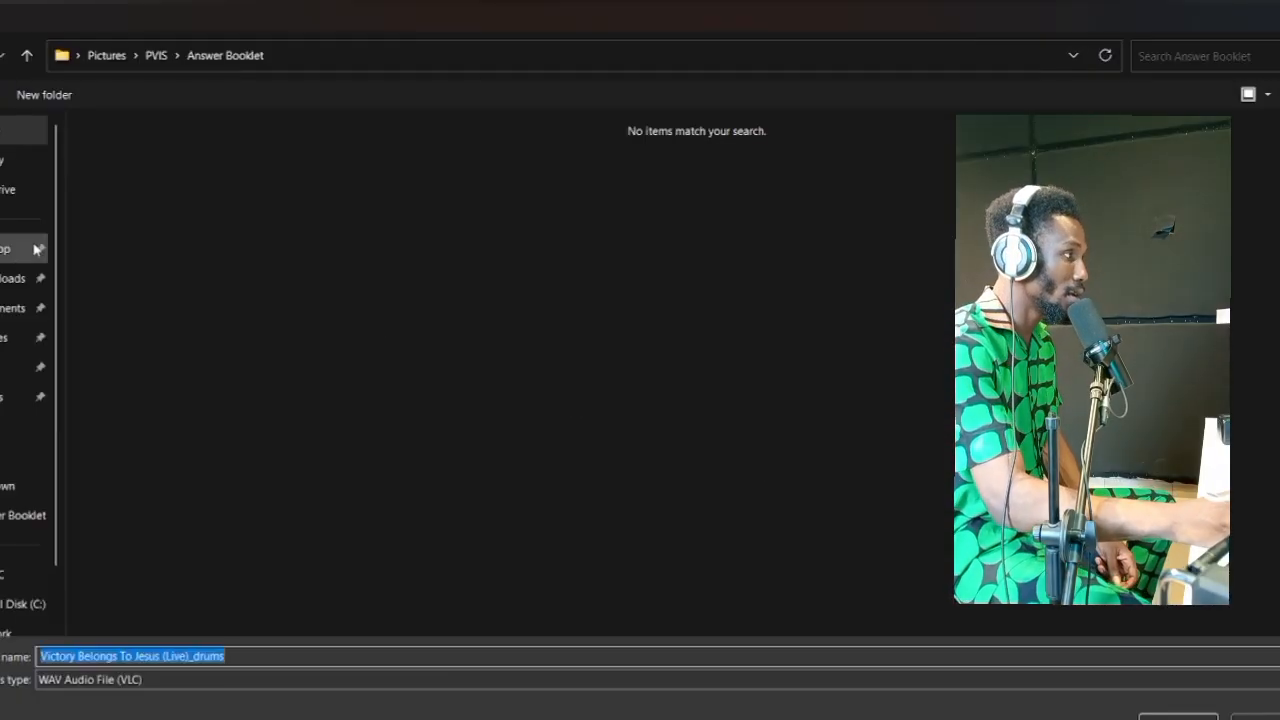
left_click(8, 368)
left_click(8, 397)
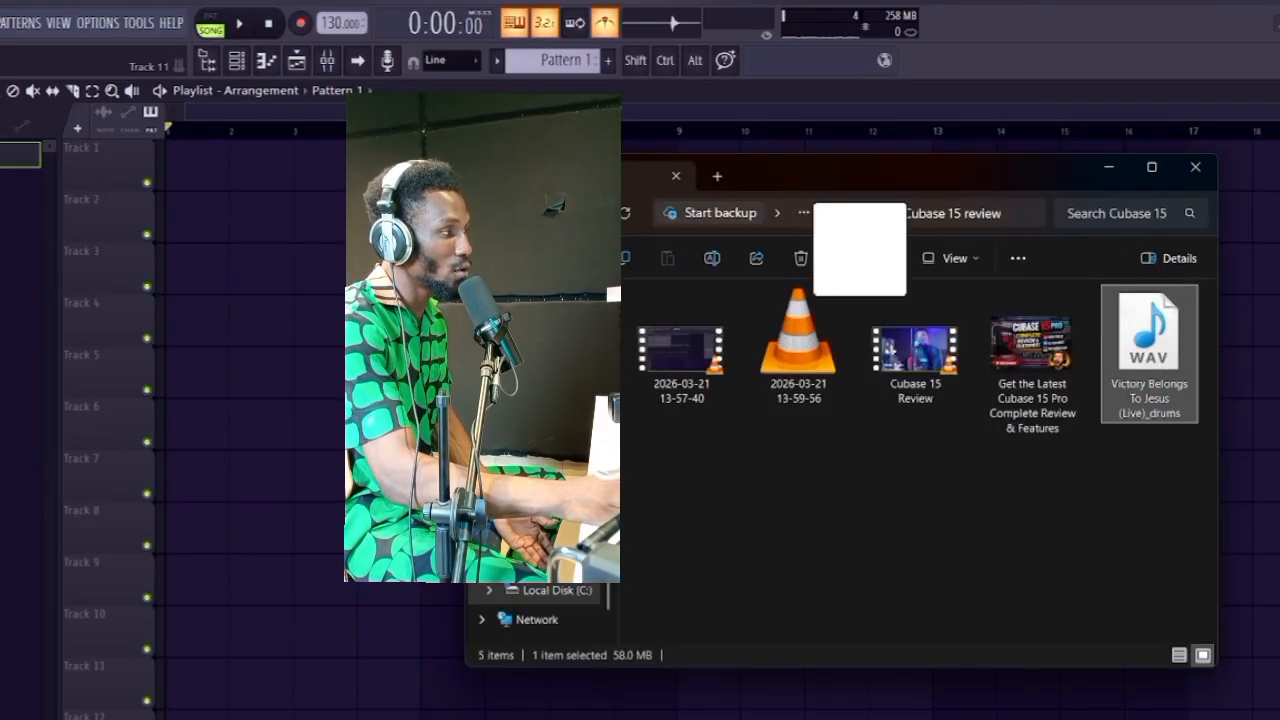
- In FL Studio, place the downloaded drums WAV at the start of playlist Track 1 and set the project tempo to 140 BPM
left_click_drag(208, 179, 187, 174)
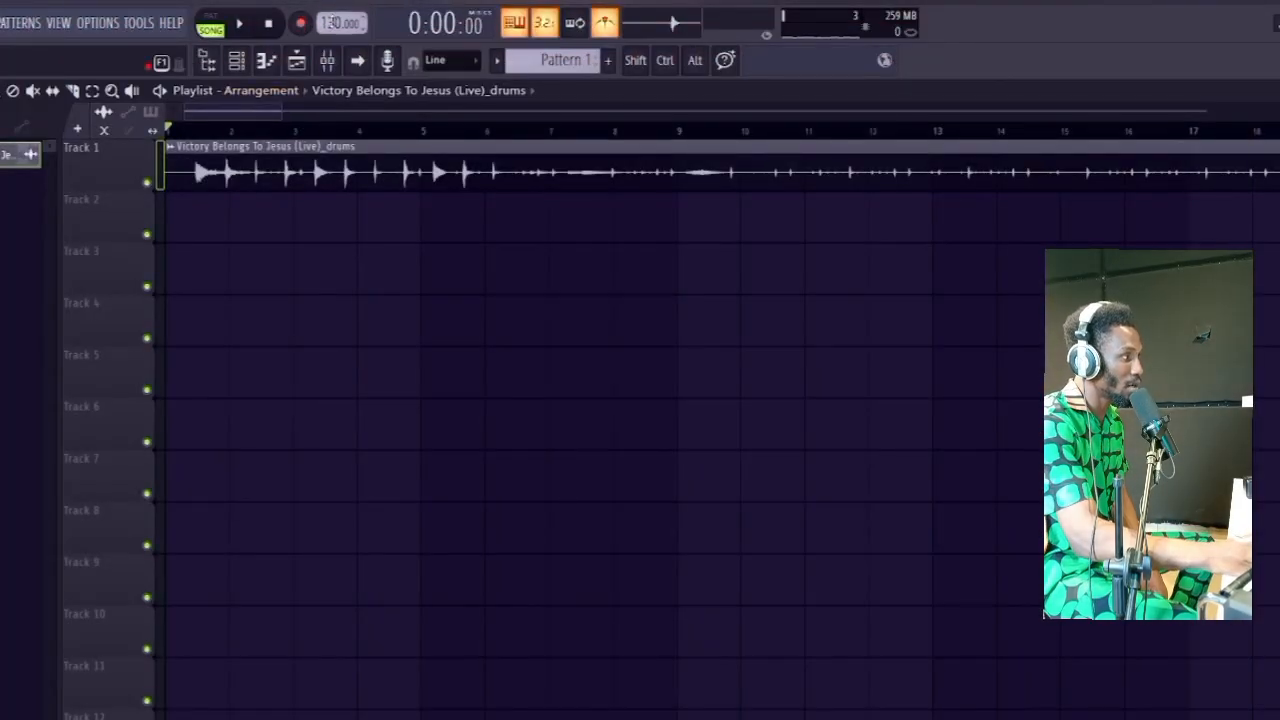
left_click_drag(330, 23, 330, 13)
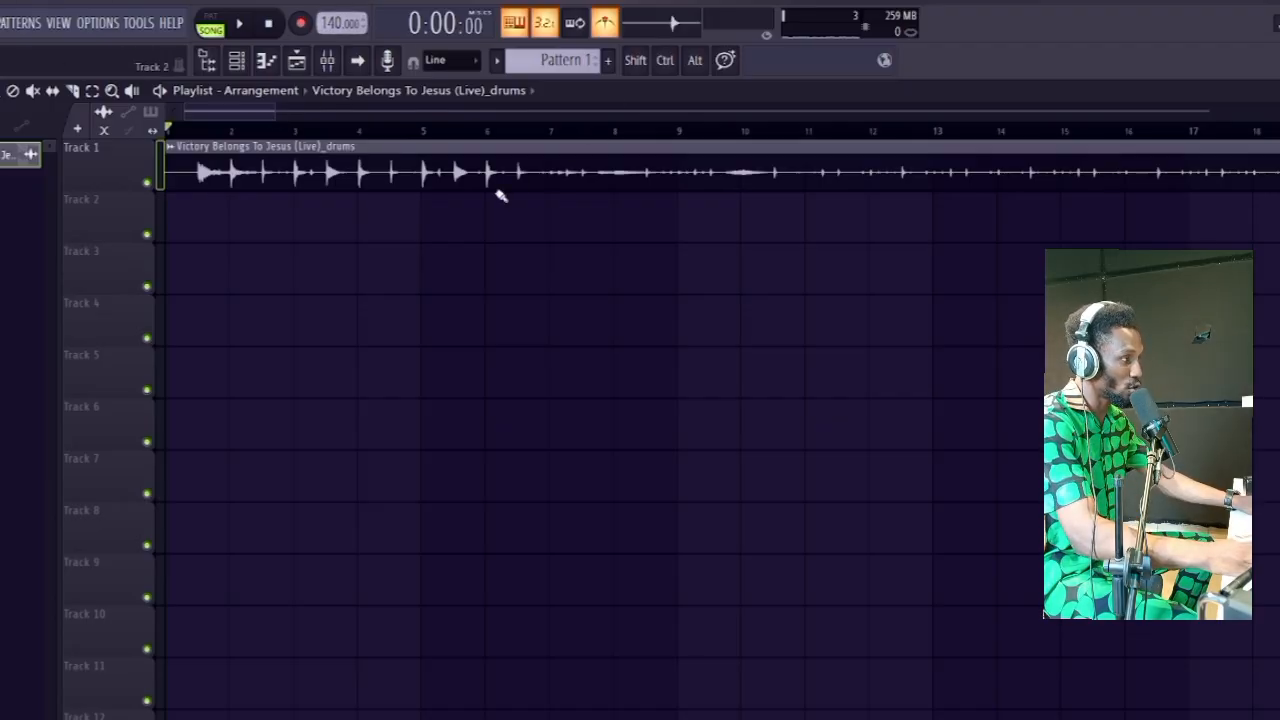
- Play the drum clip from the start and again from about bar 8 to find where the steady groove begins
key("space")
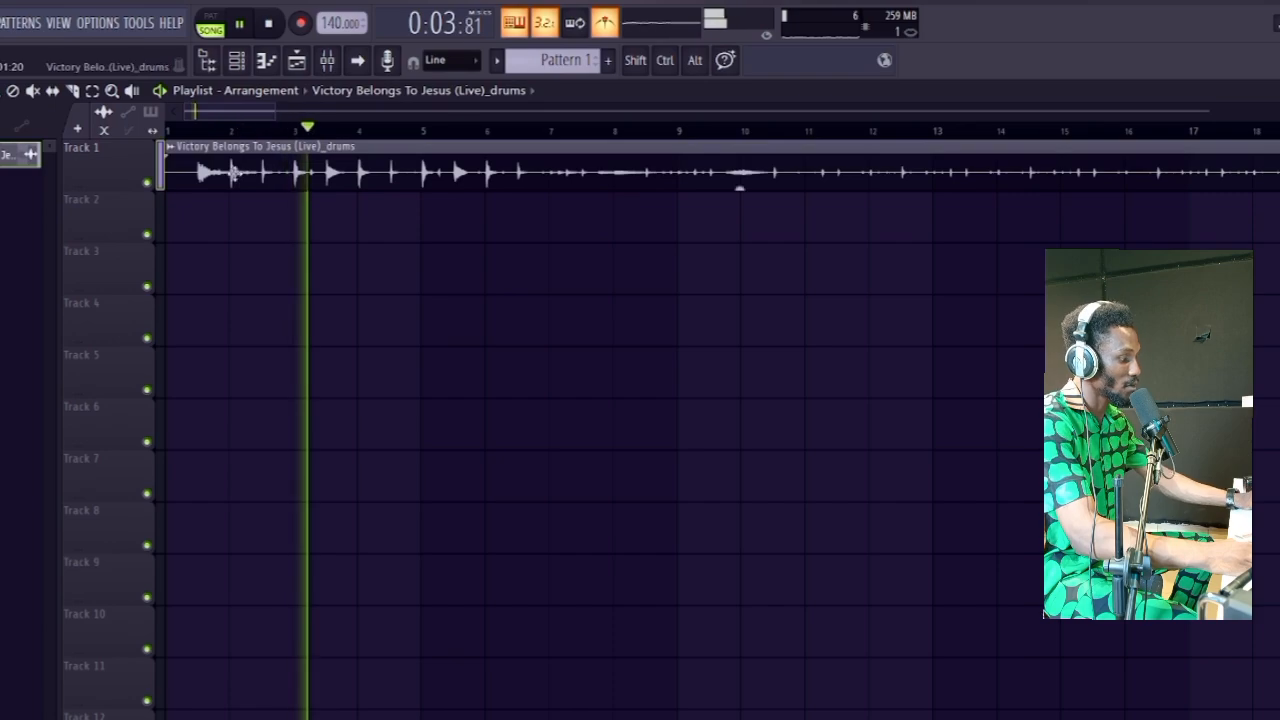
key("space")
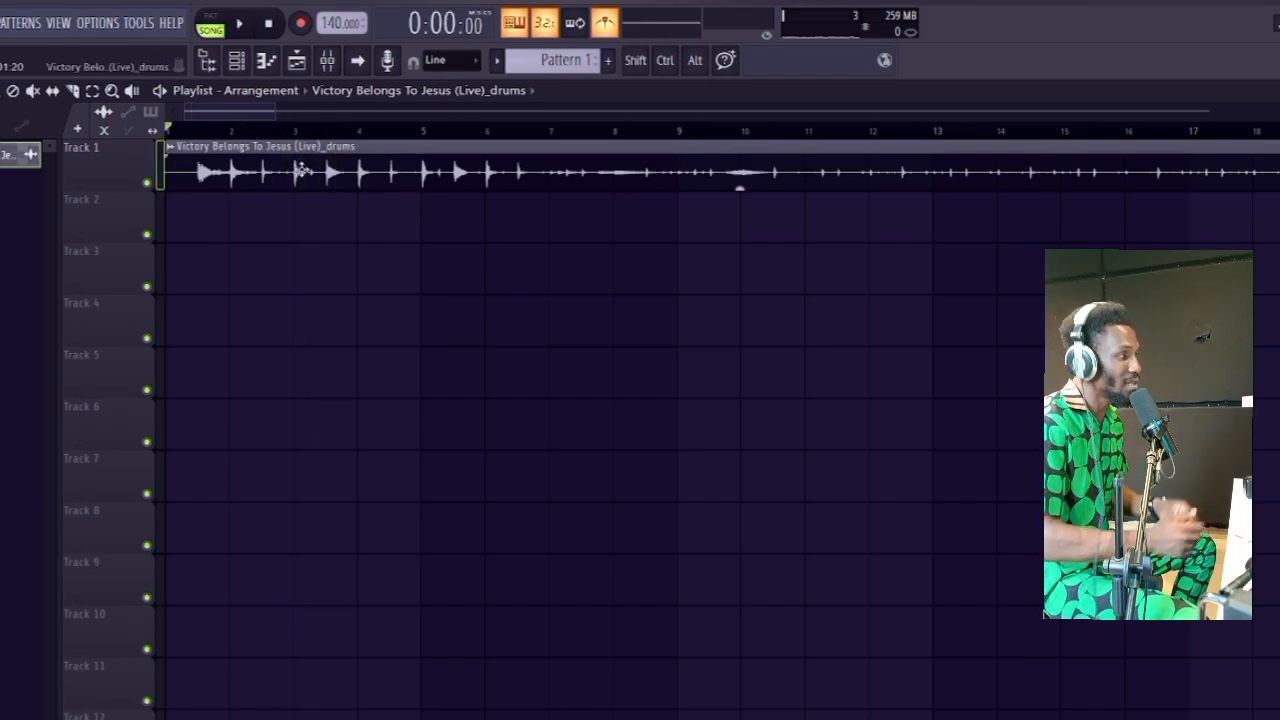
key("shift")
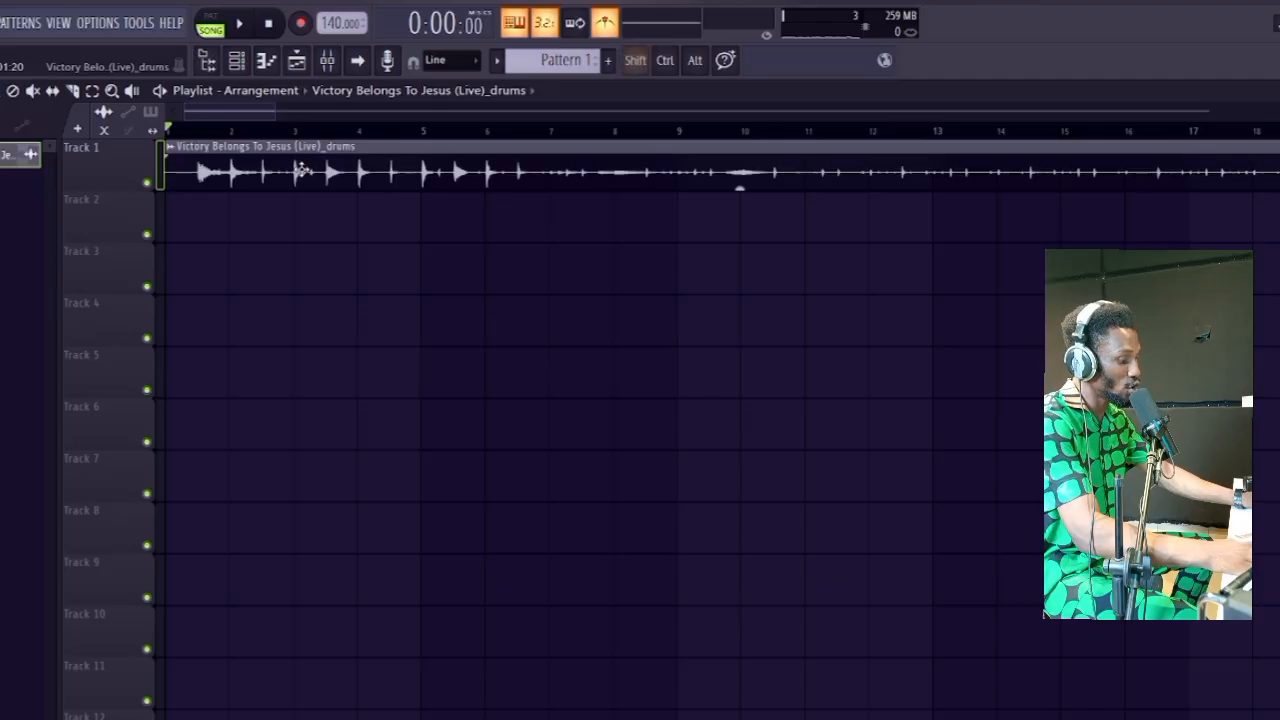
key("shift+alt")
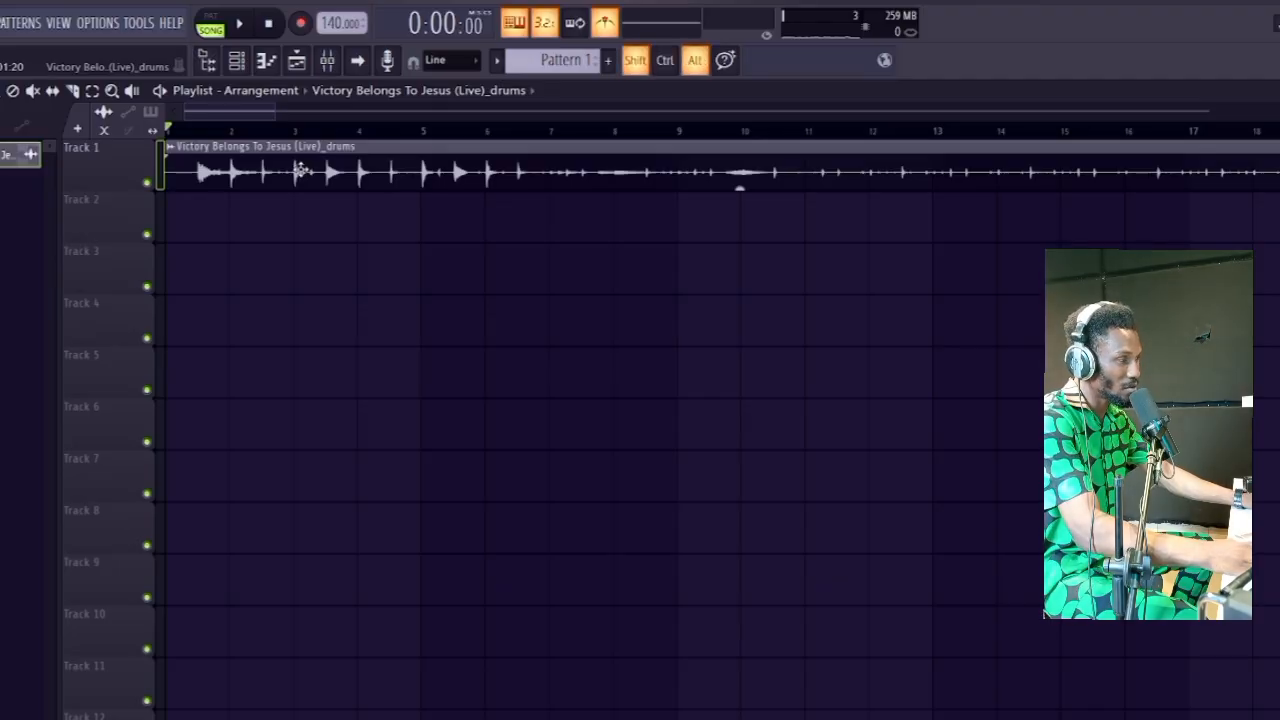
key("space")
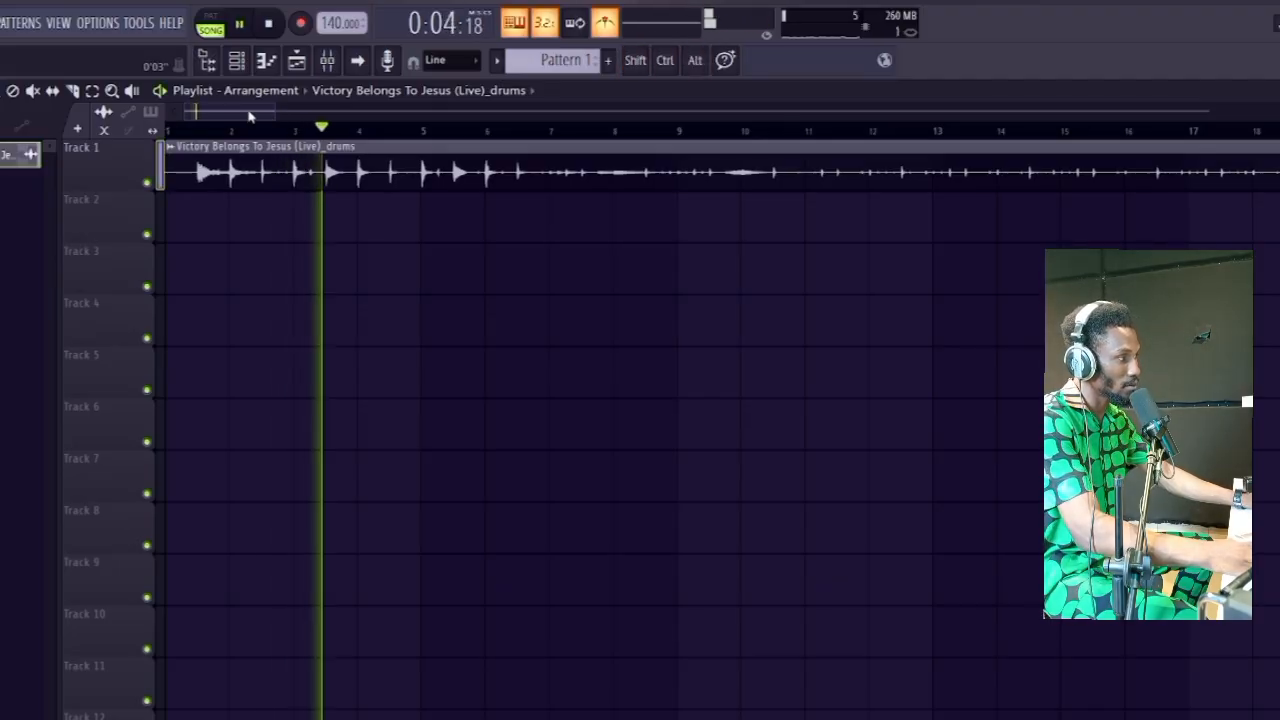
left_click_drag(248, 113, 269, 114)
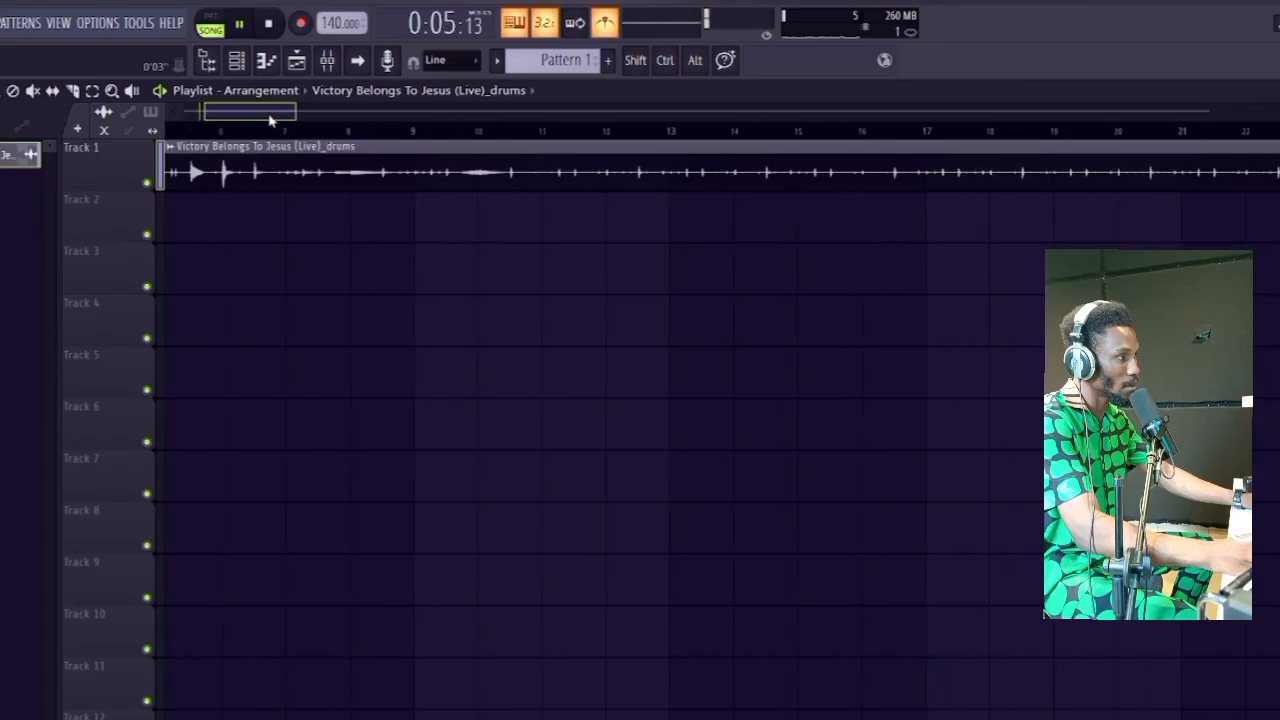
key("space")
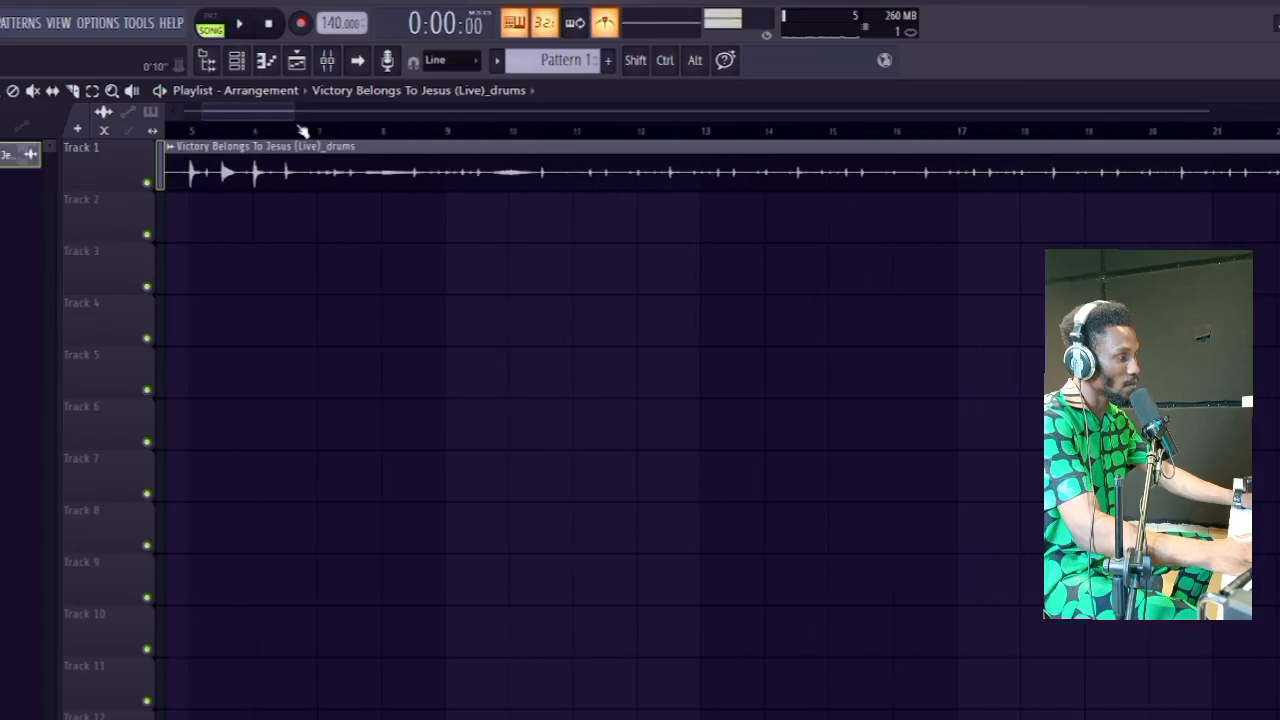
left_click(387, 133)
key("space")
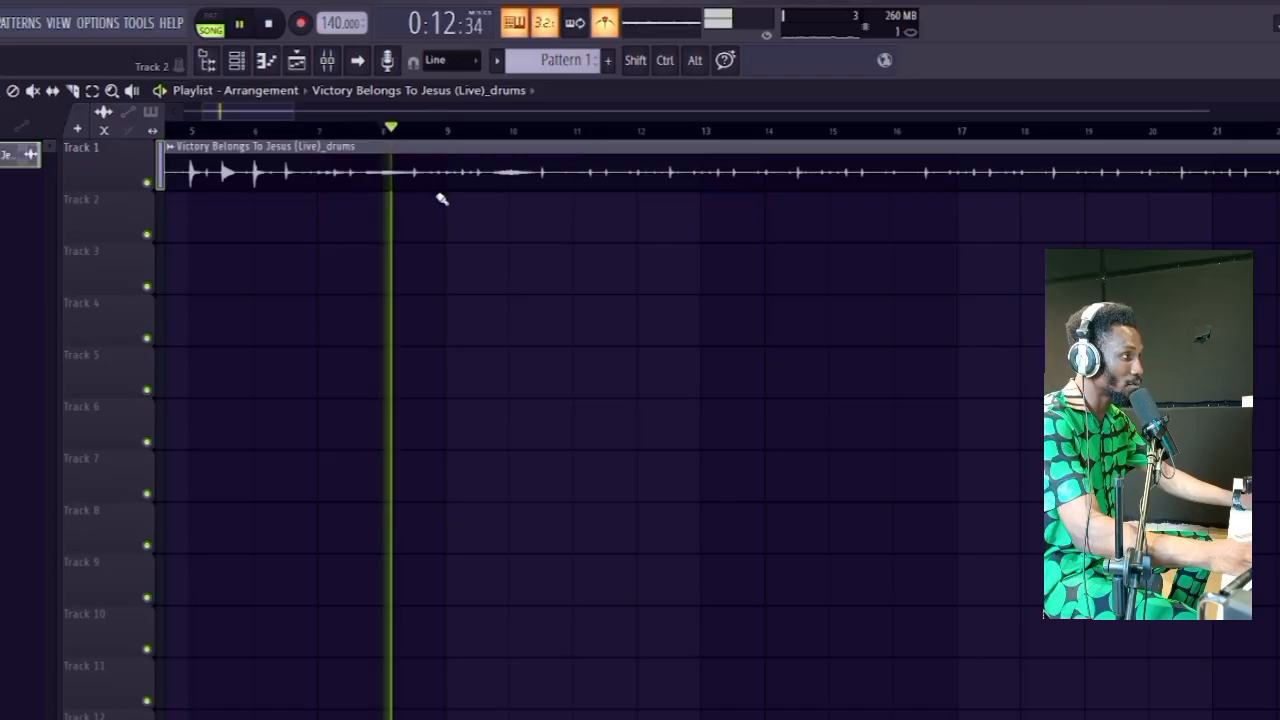
- Slice the drum clip on Track 1 at bar 11 and bar 24, auditioning the section between the cuts
left_click(72, 90)
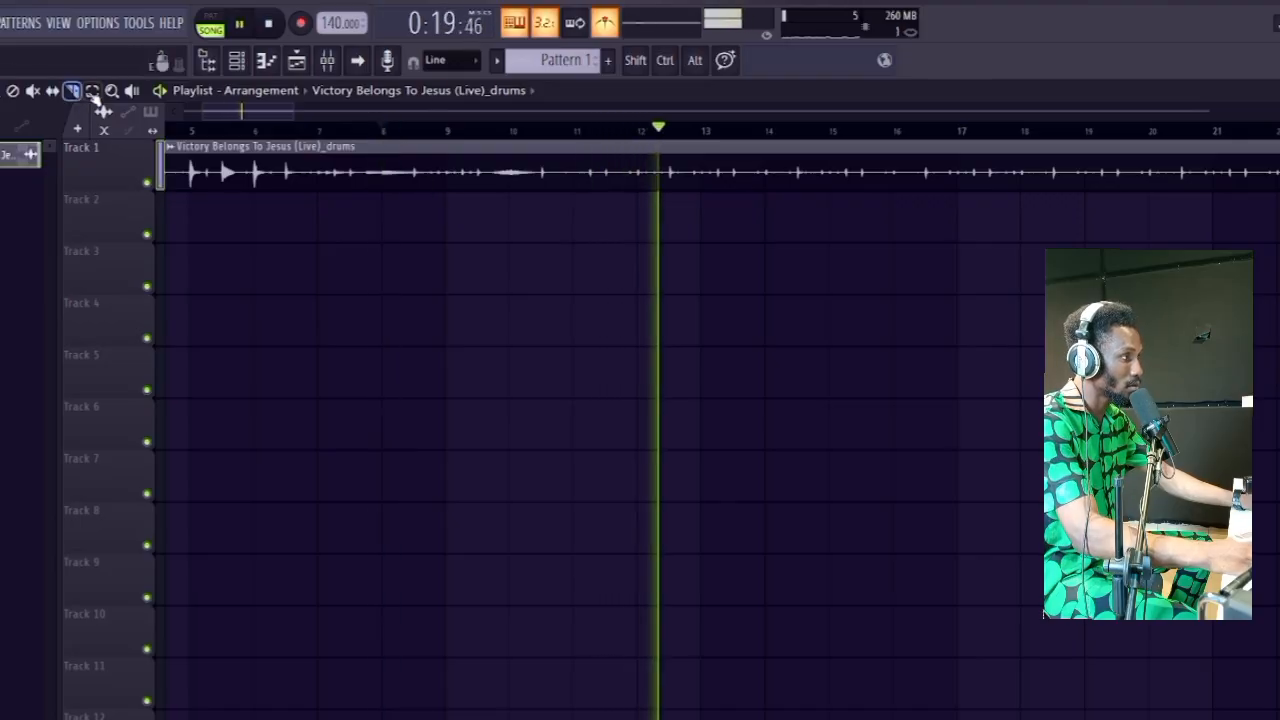
left_click_drag(586, 150, 586, 194)
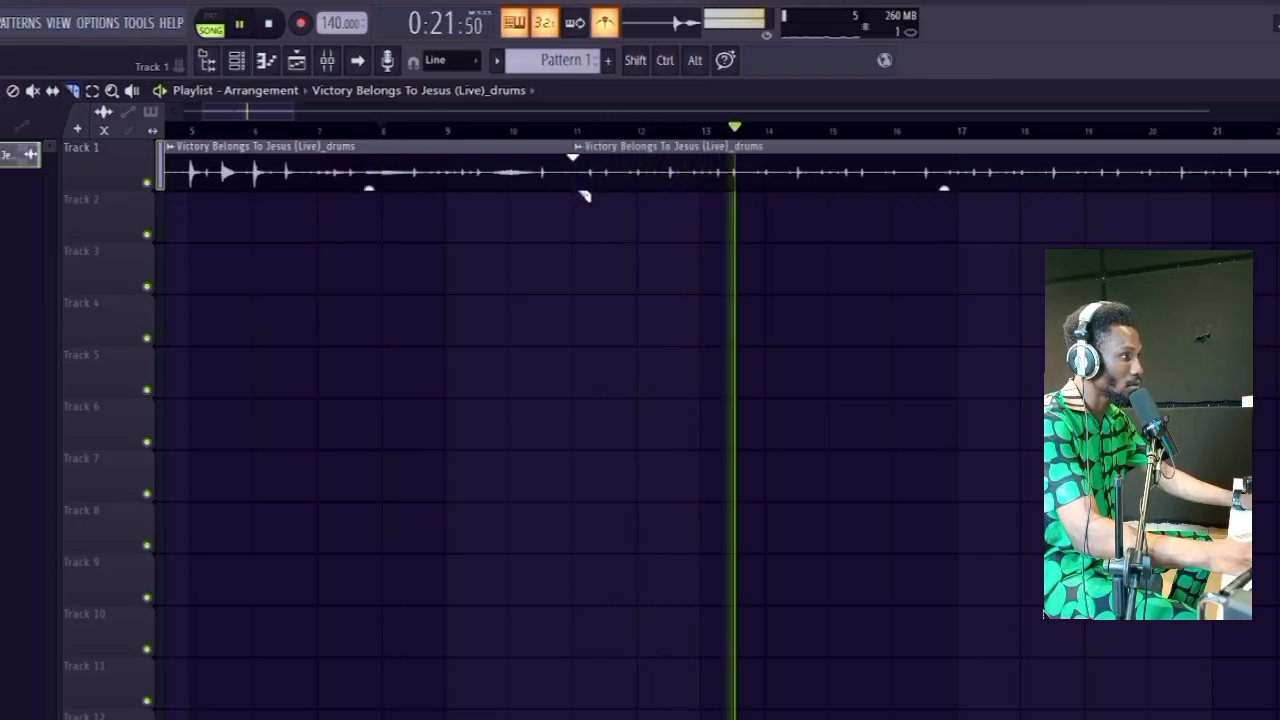
key("space")
left_click(577, 130)
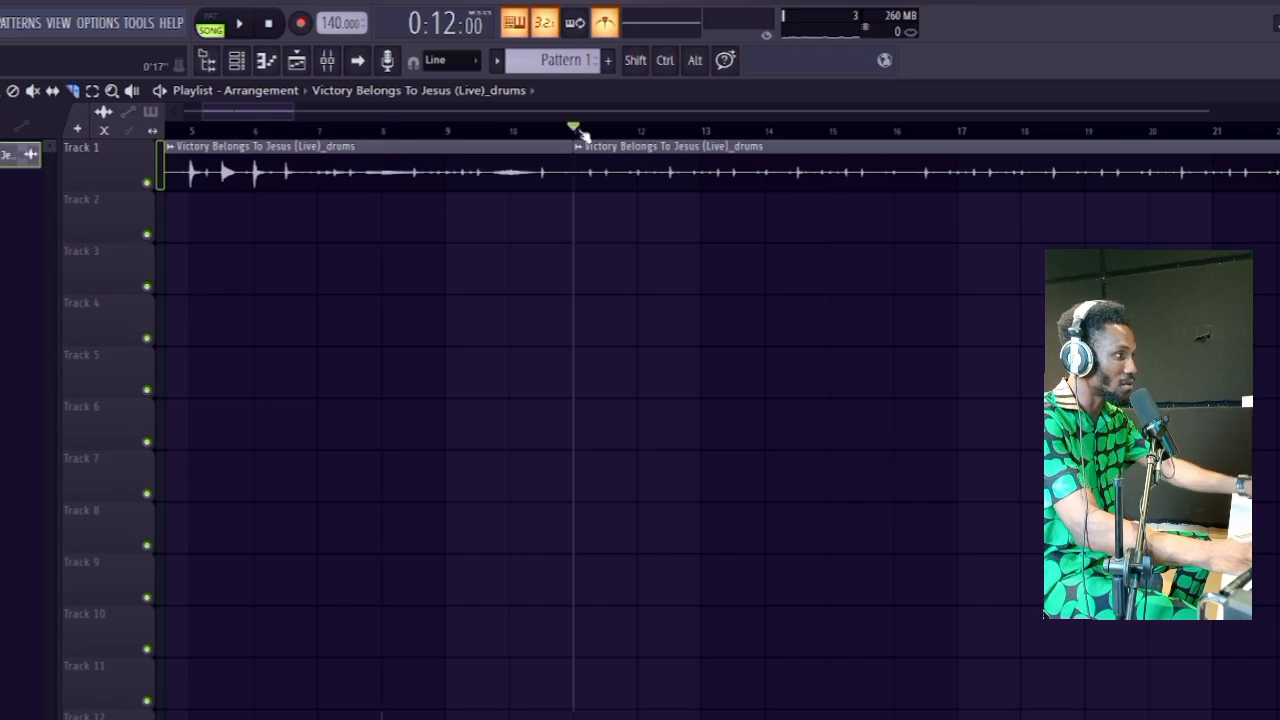
key("space")
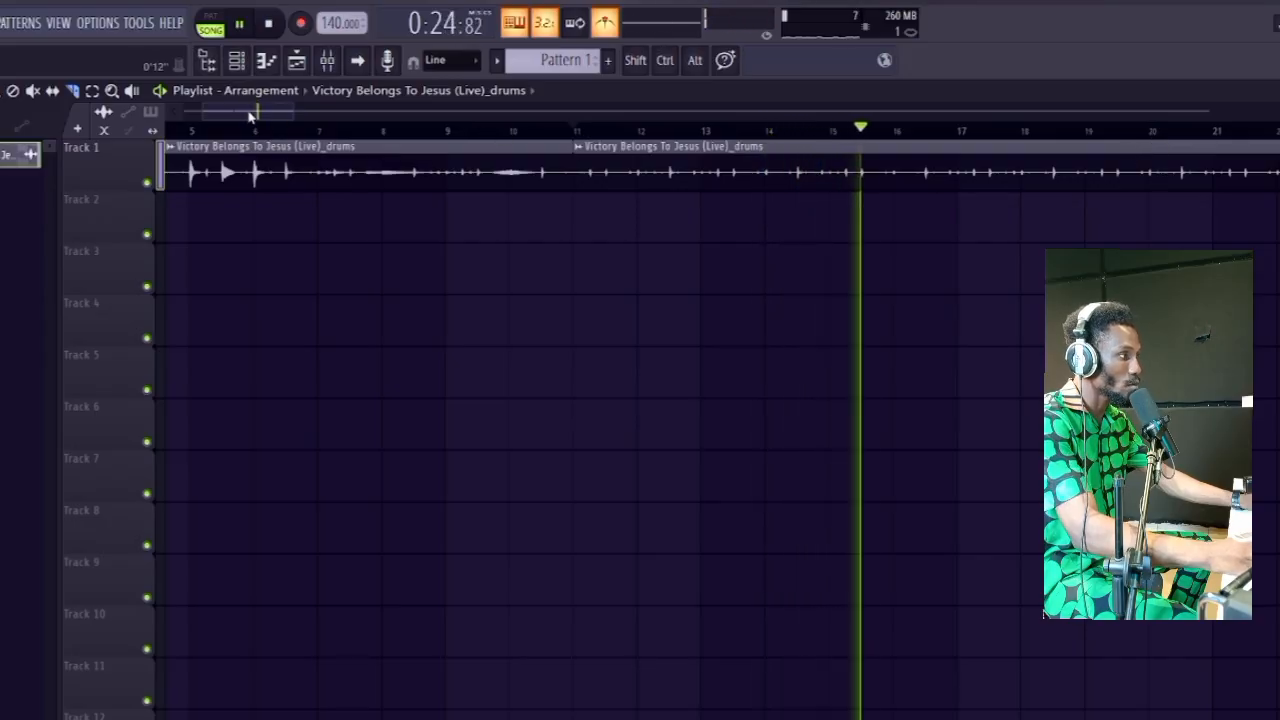
left_click_drag(258, 112, 270, 113)
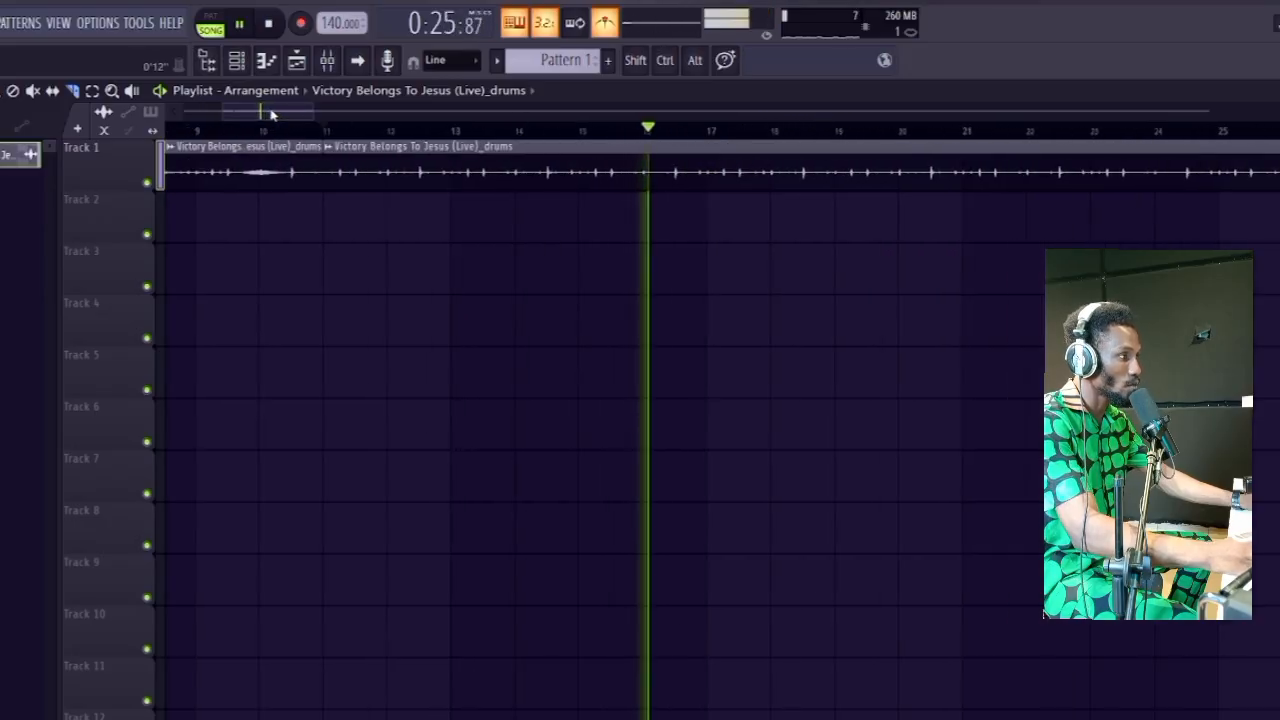
key("space")
left_click(1164, 150)
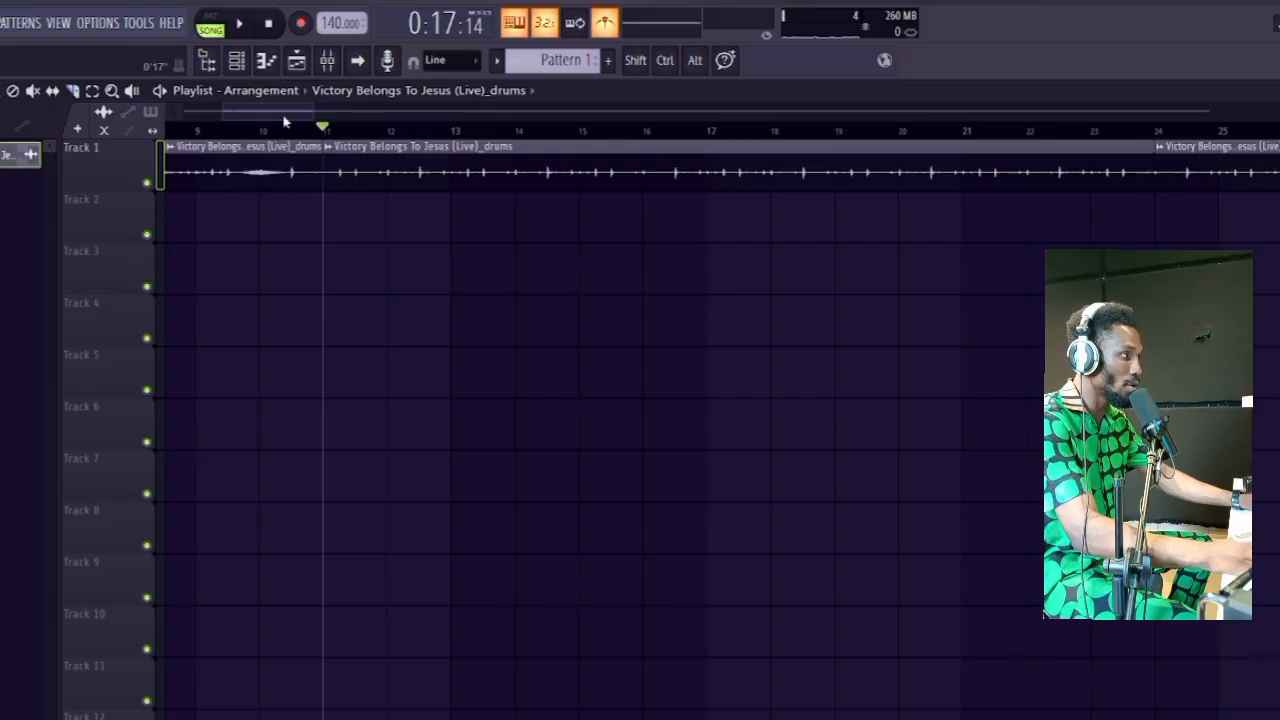
- Delete the drum sections before bar 11 and after bar 24, move the remaining clip to bar 1, and play it
left_click_drag(281, 114, 241, 127)
right_click(343, 160)
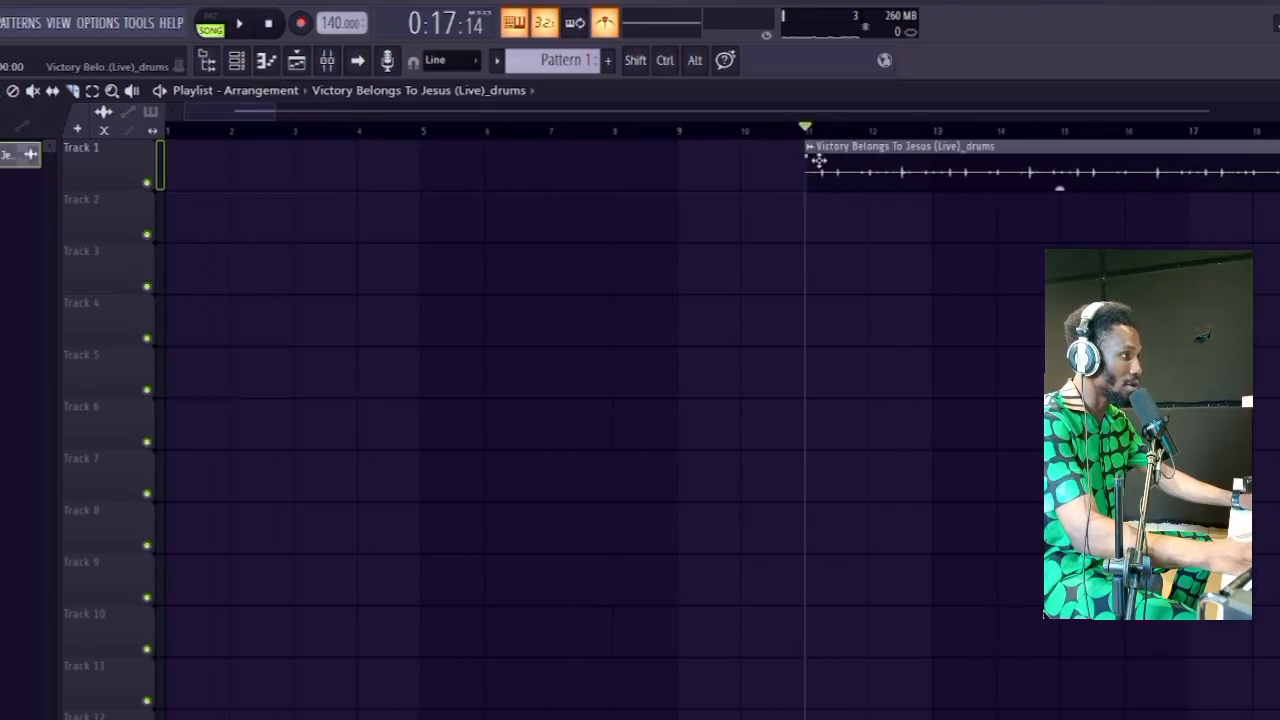
left_click_drag(814, 157, 170, 157)
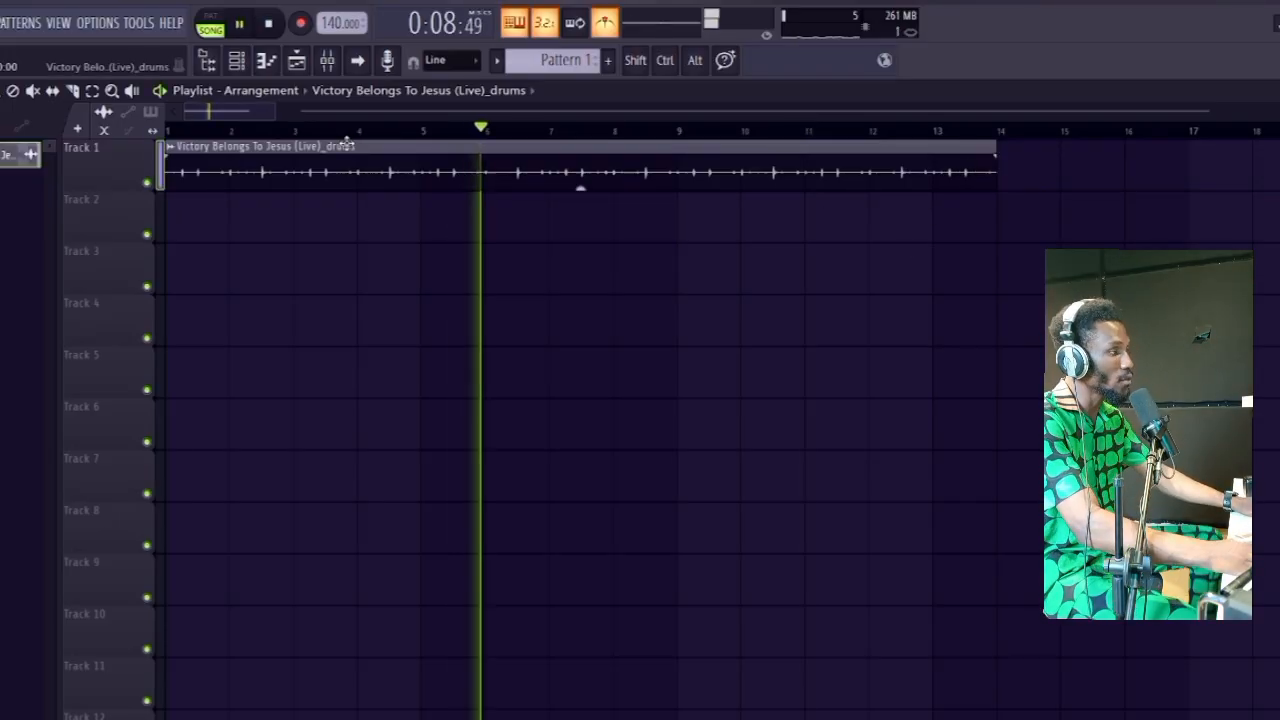
key("space")
- Apply Fit to tempo to the trimmed drum clip, choosing the 75 to 150 BPM range
scroll(345, 141, "down", 1)
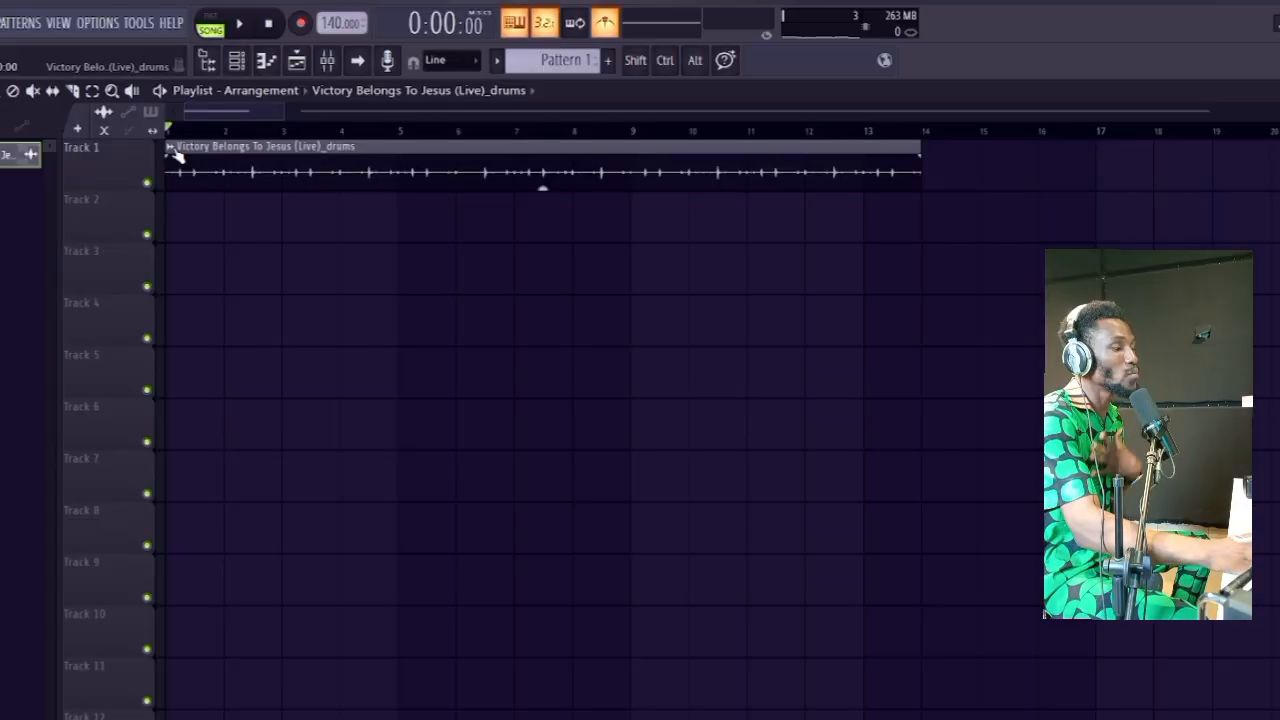
right_click(174, 151)
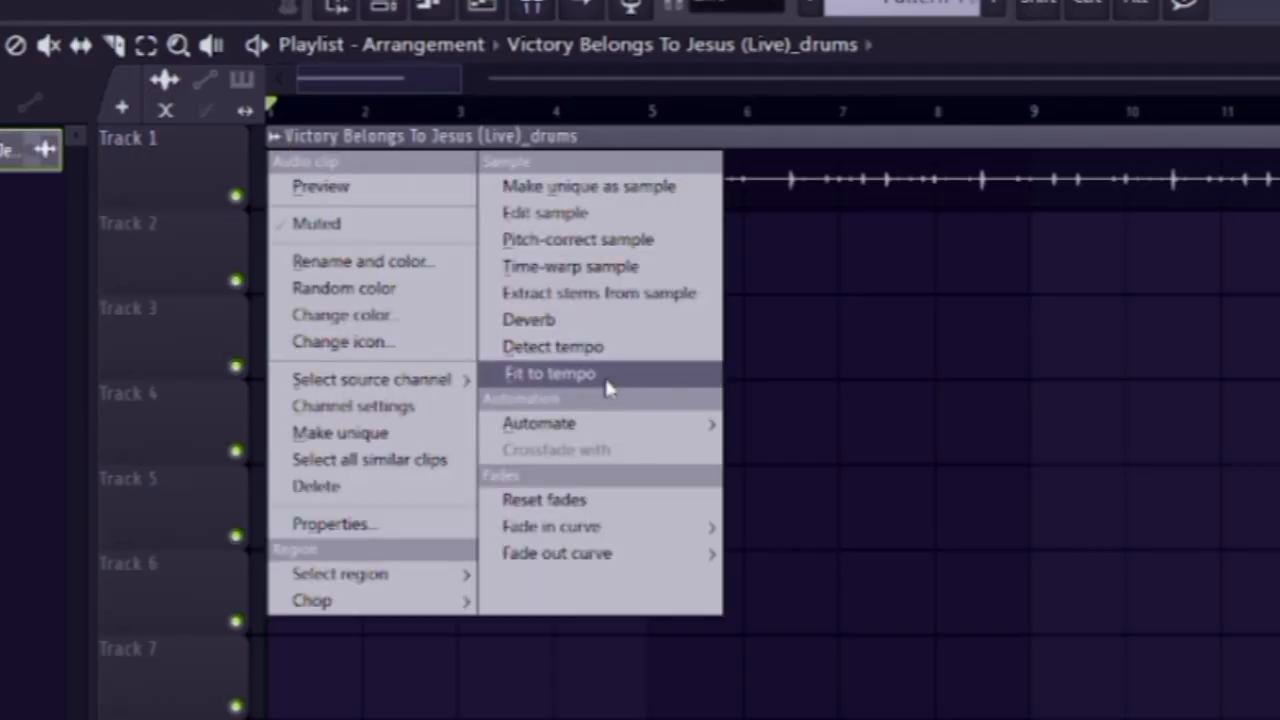
left_click(604, 375)
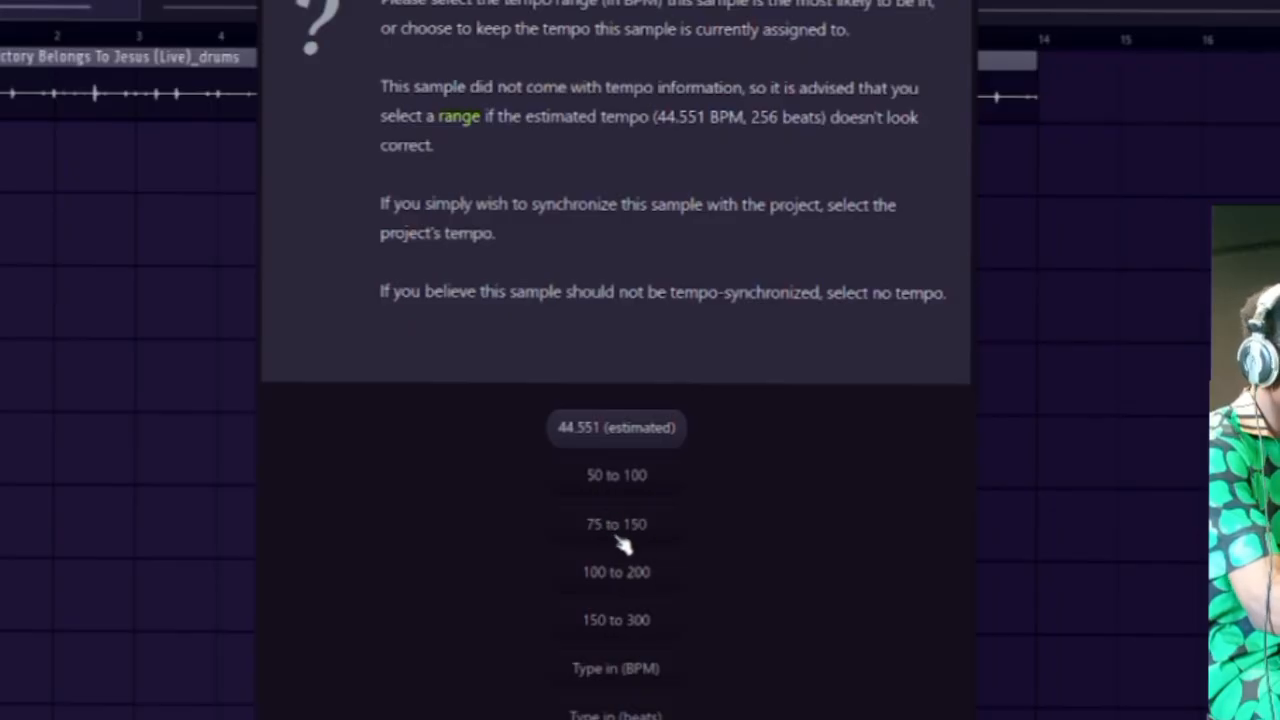
left_click(622, 543)
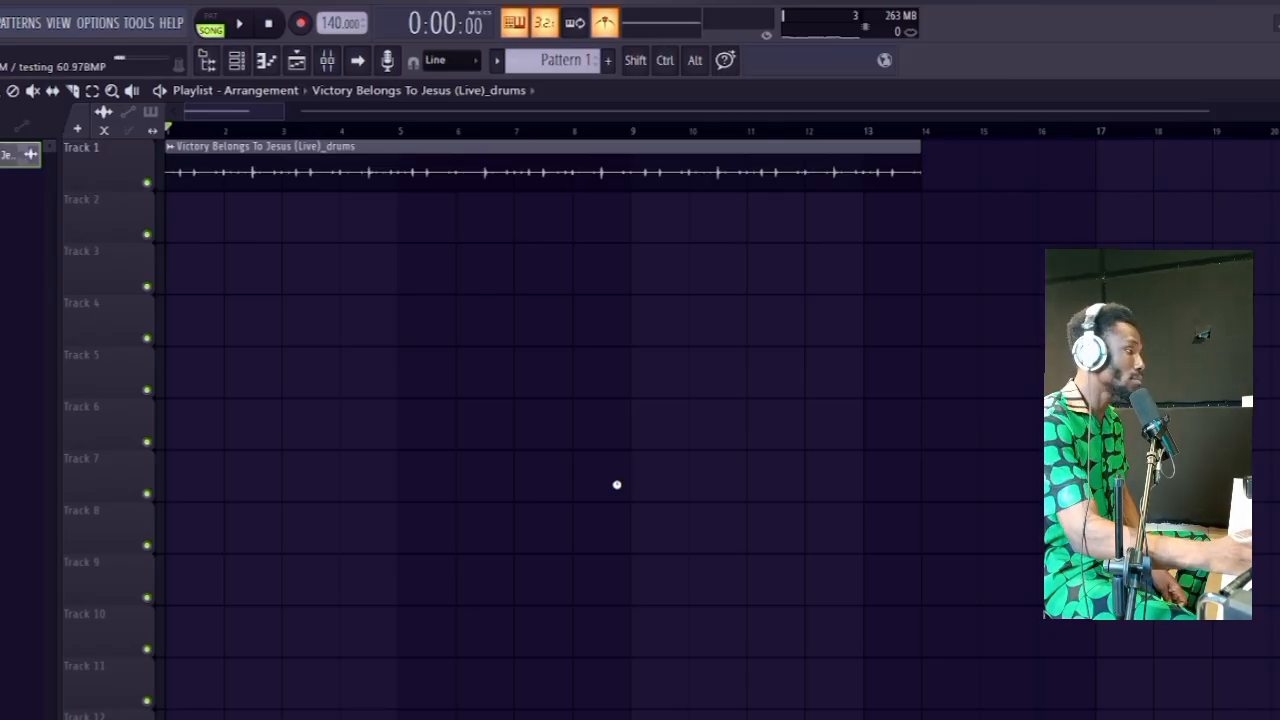
- Play the fitted drum clip, set the project tempo to 150 BPM, and play it again to compare
key("space")
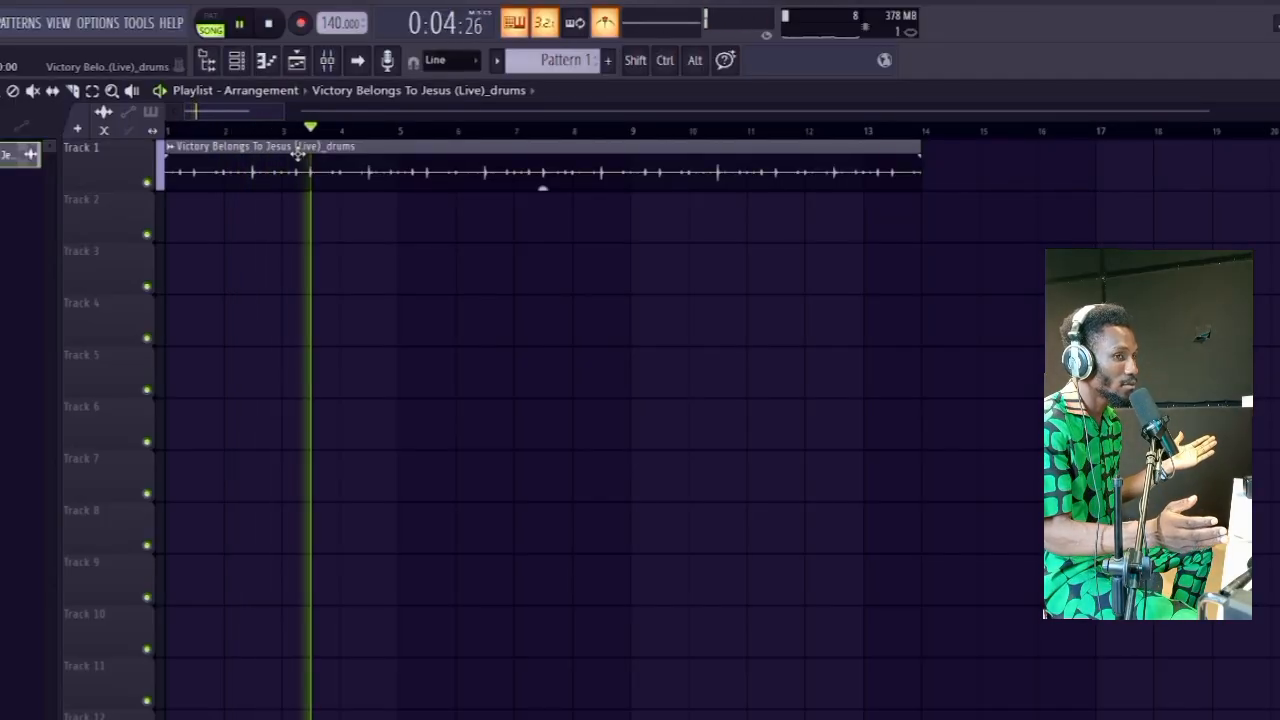
key("space")
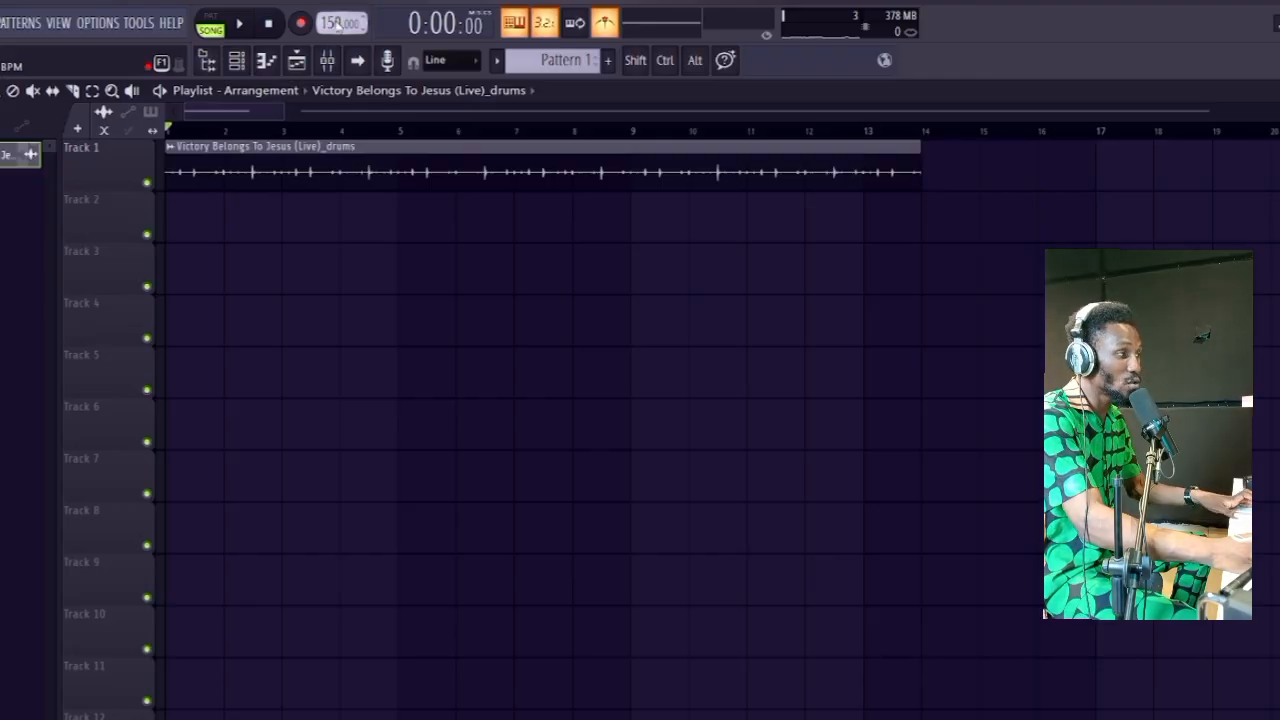
left_click(645, 440)
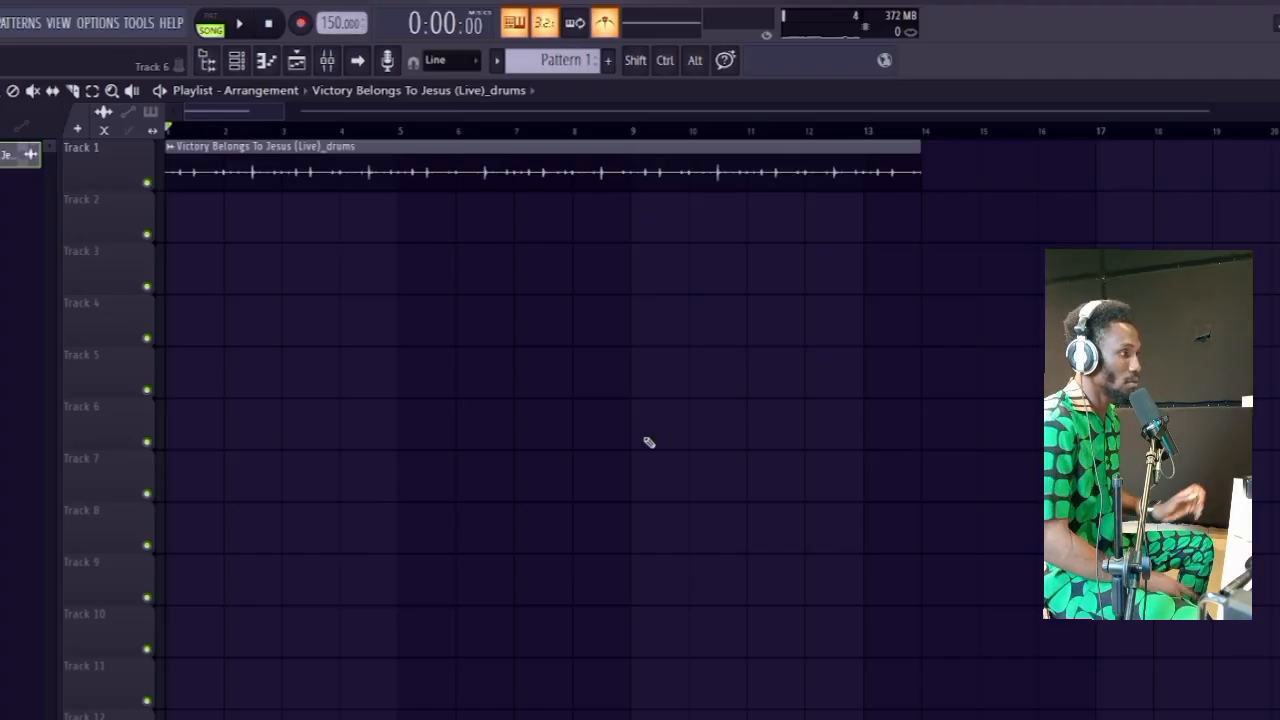
key("space")
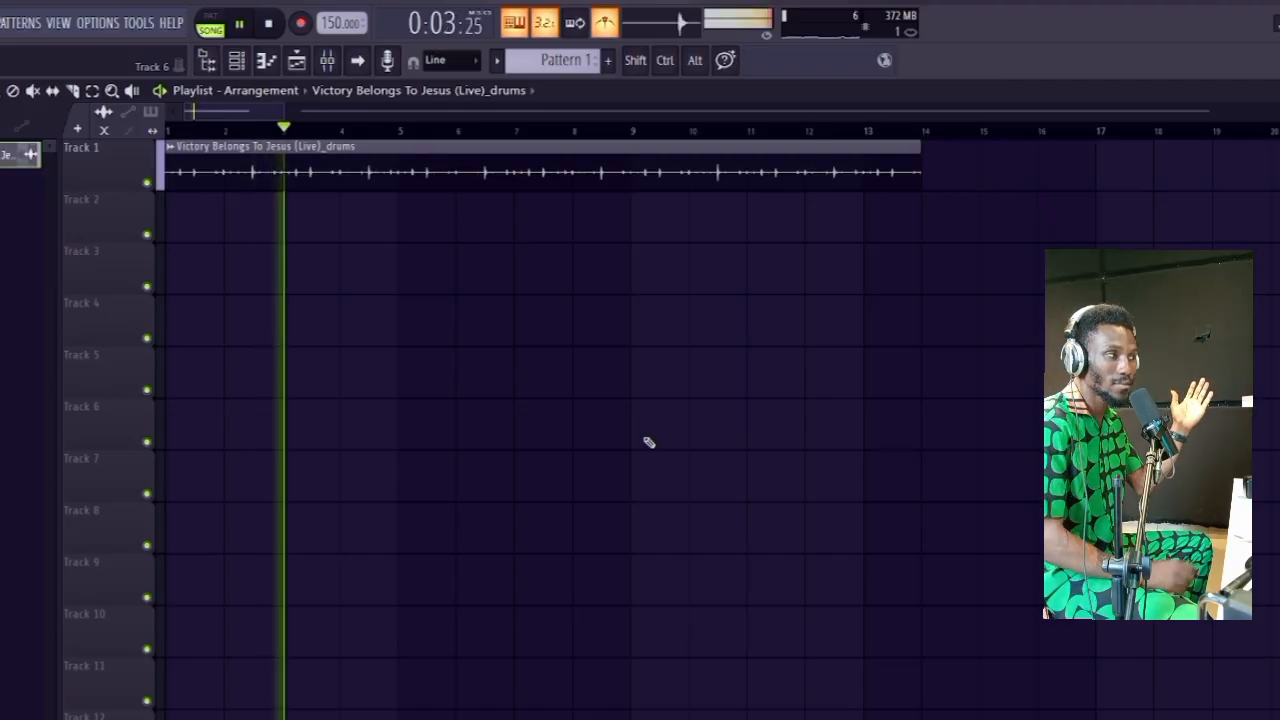
key("space")
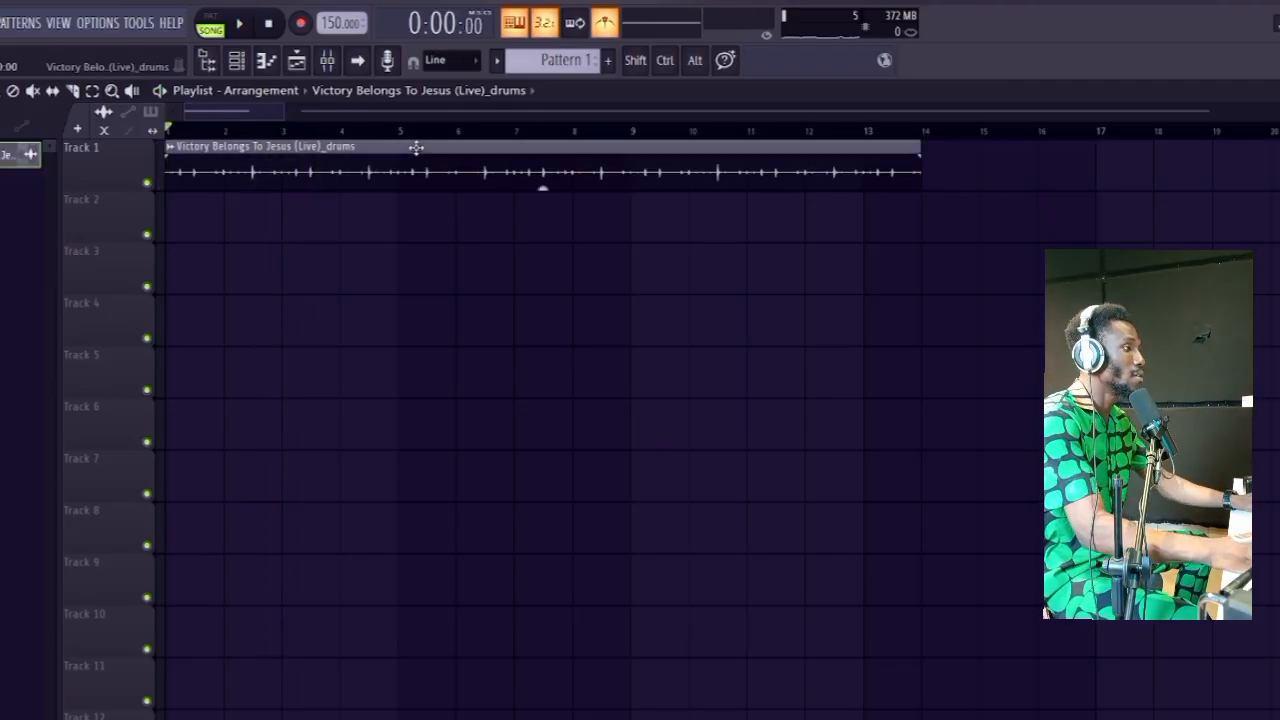
- Route the drum clip's channel to mixer track 1 in its channel settings and close them
double_click(416, 147)
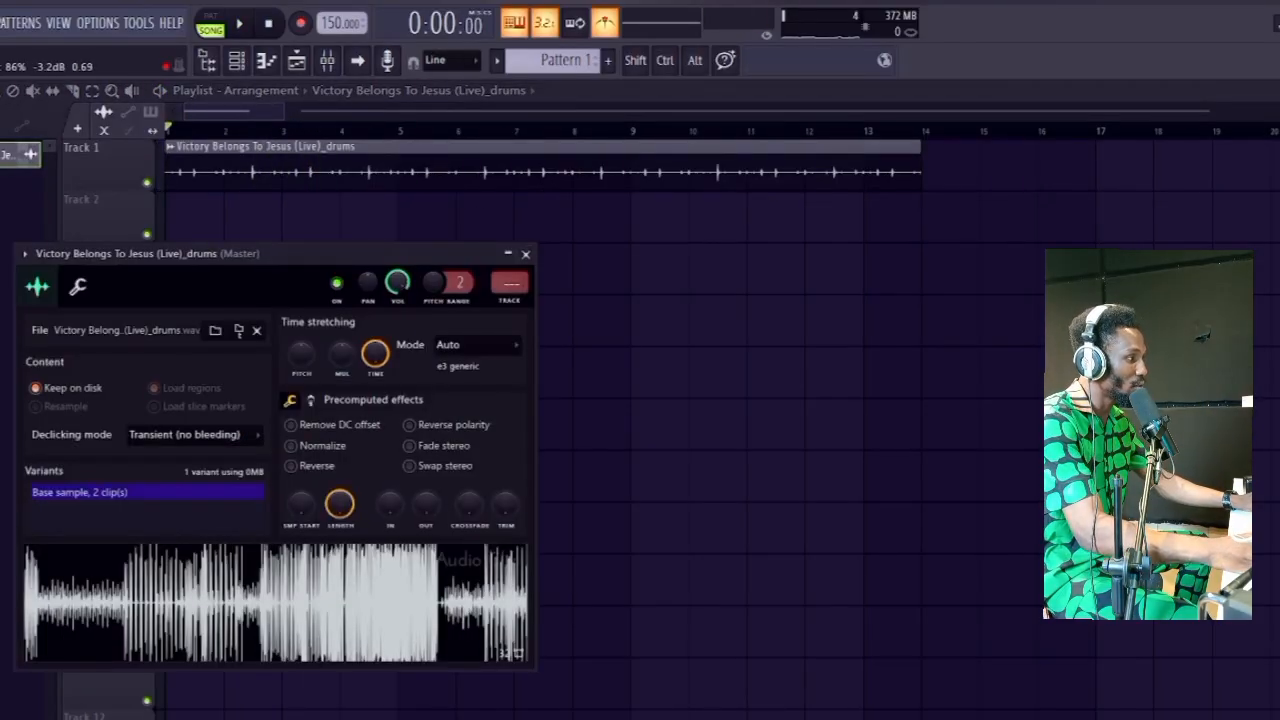
left_click(525, 254)
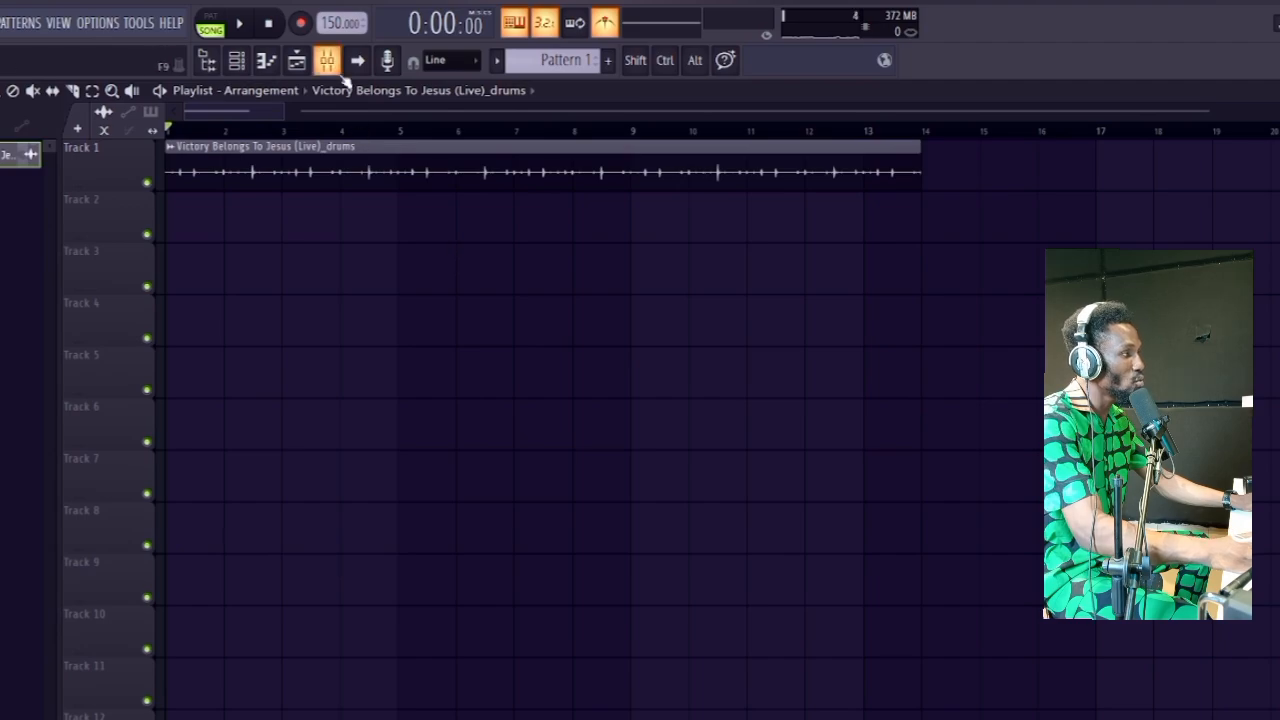
double_click(543, 185)
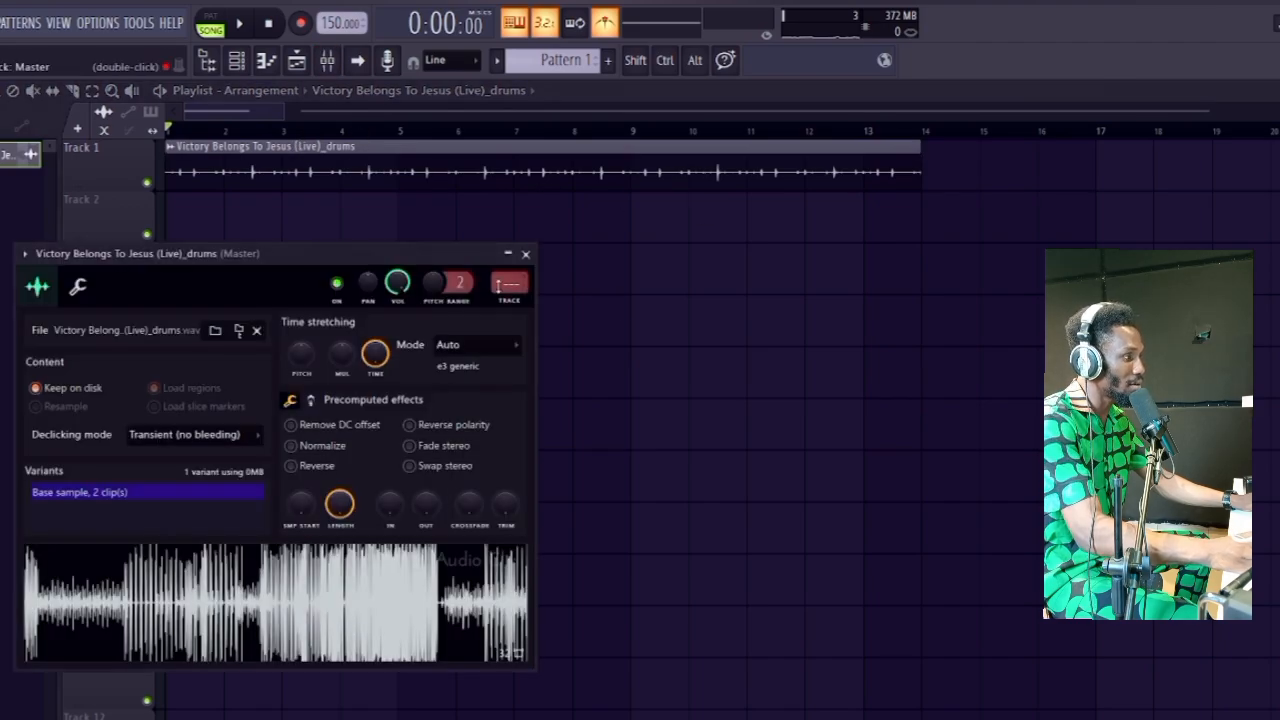
left_click(526, 254)
- View the mixer maximized to examine Insert 1 and its effect slots, and close it again
key("F9")
left_click_drag(280, 129, 300, 140)
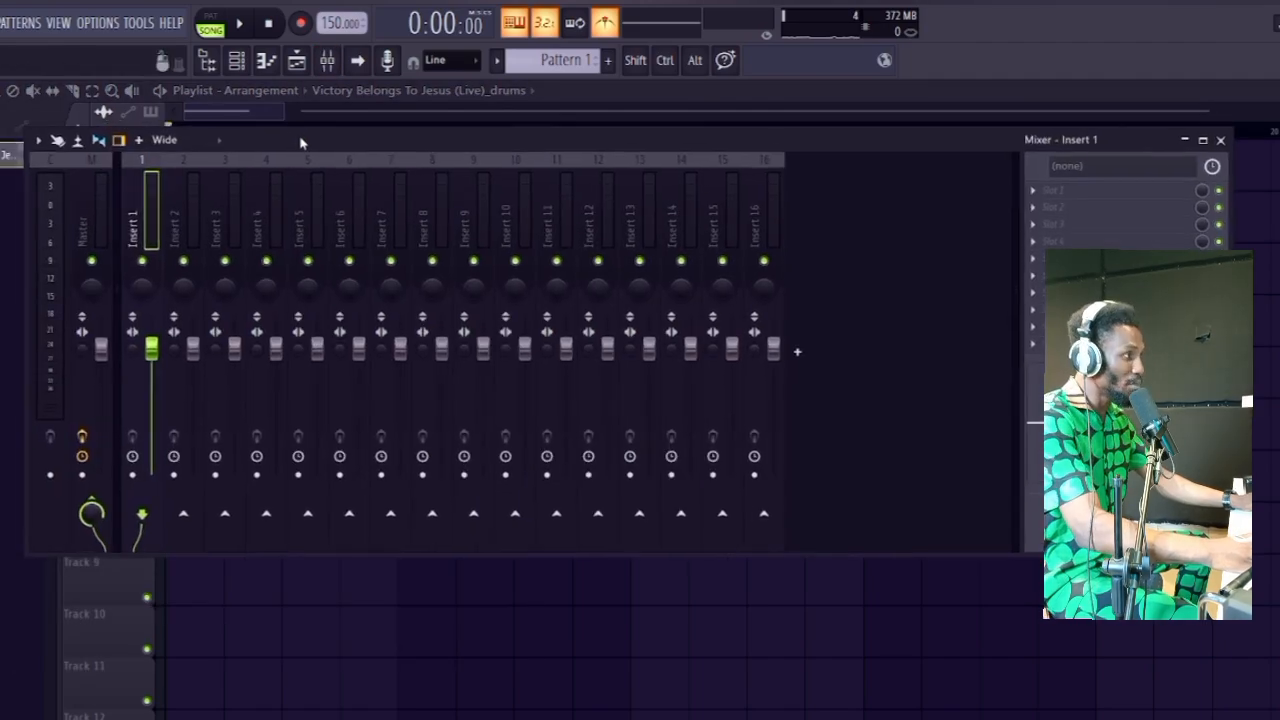
double_click(302, 141)
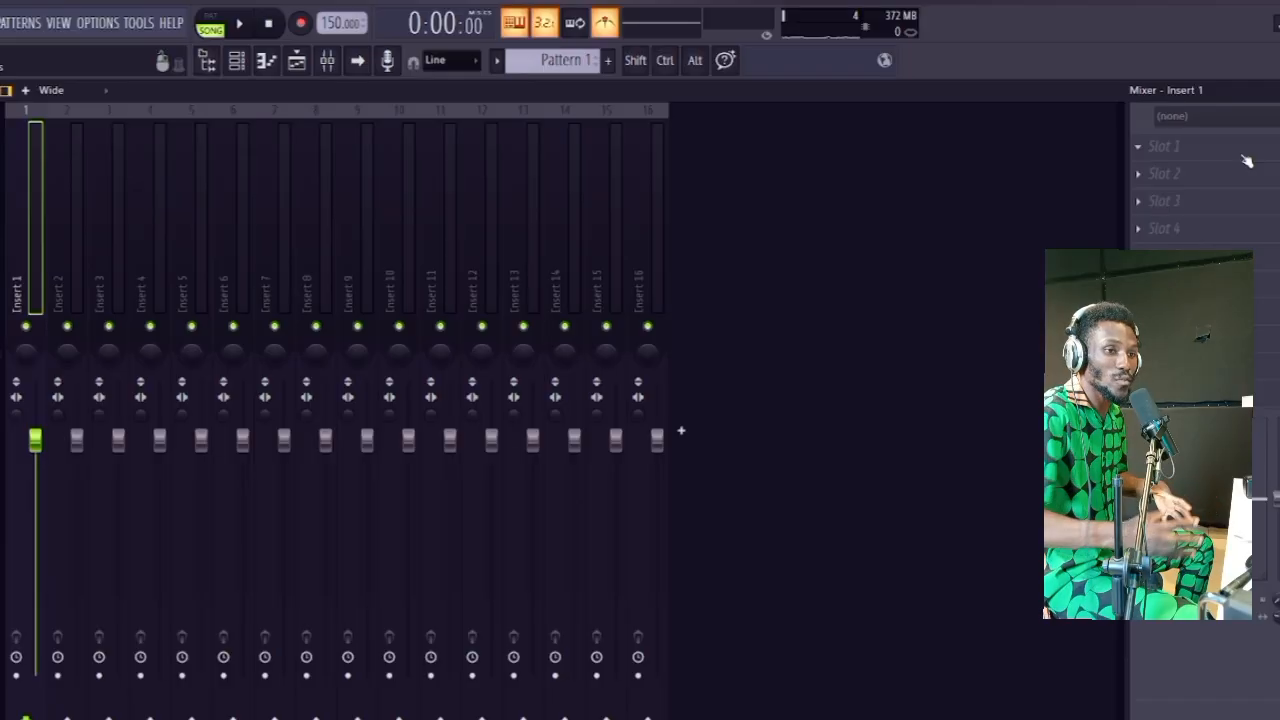
key("Escape")
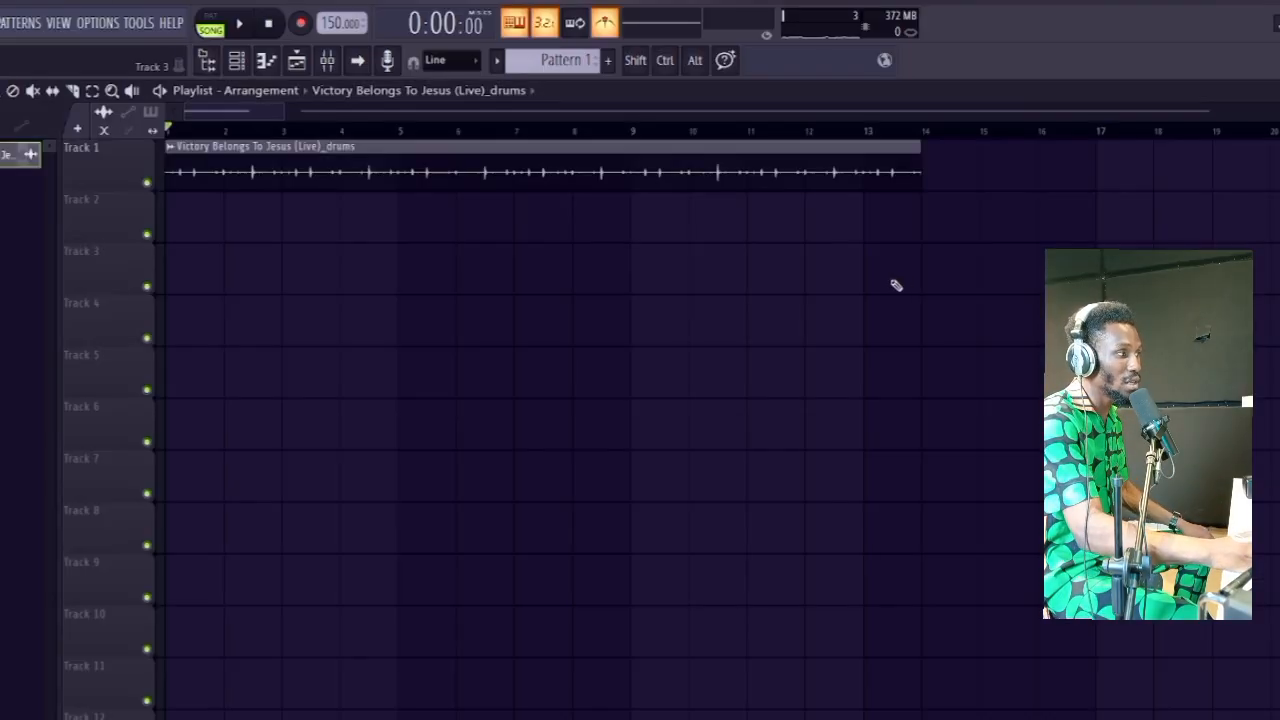
- Audition udu percussion samples and a shaker loop in the sample browser, and close the browser
left_click(207, 61)
left_click(49, 365)
left_click(42, 405)
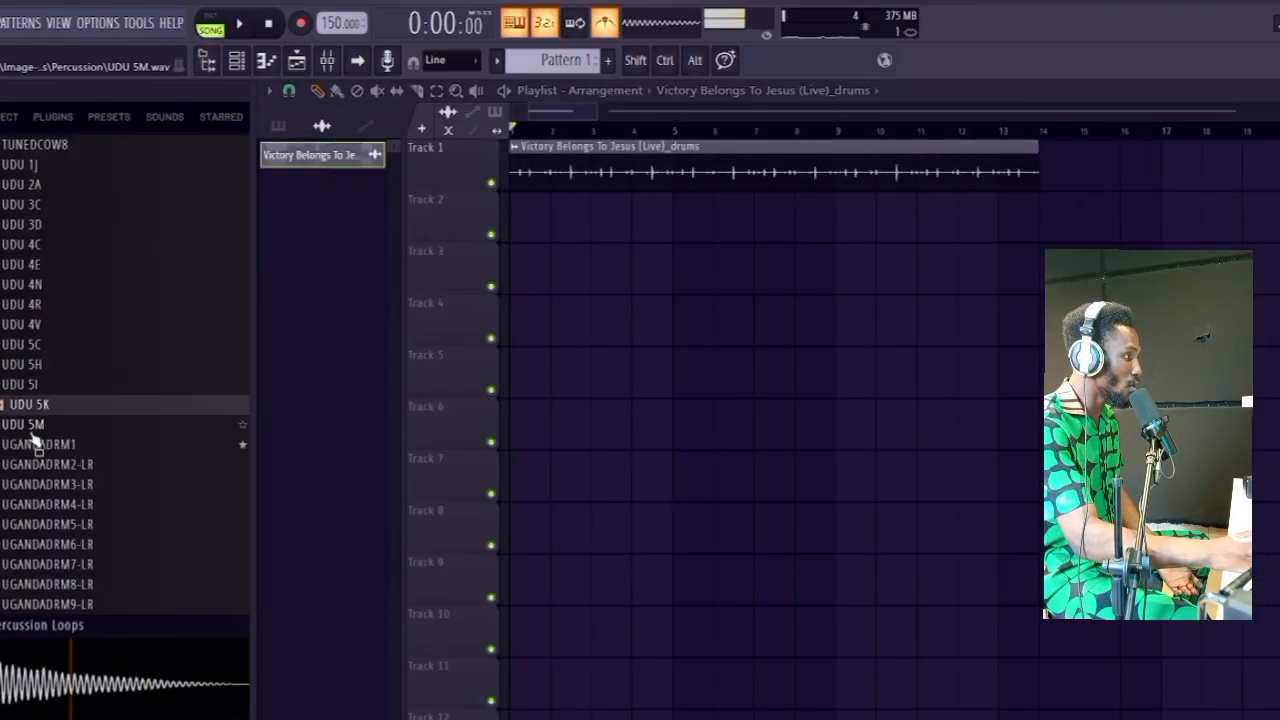
left_click(34, 443)
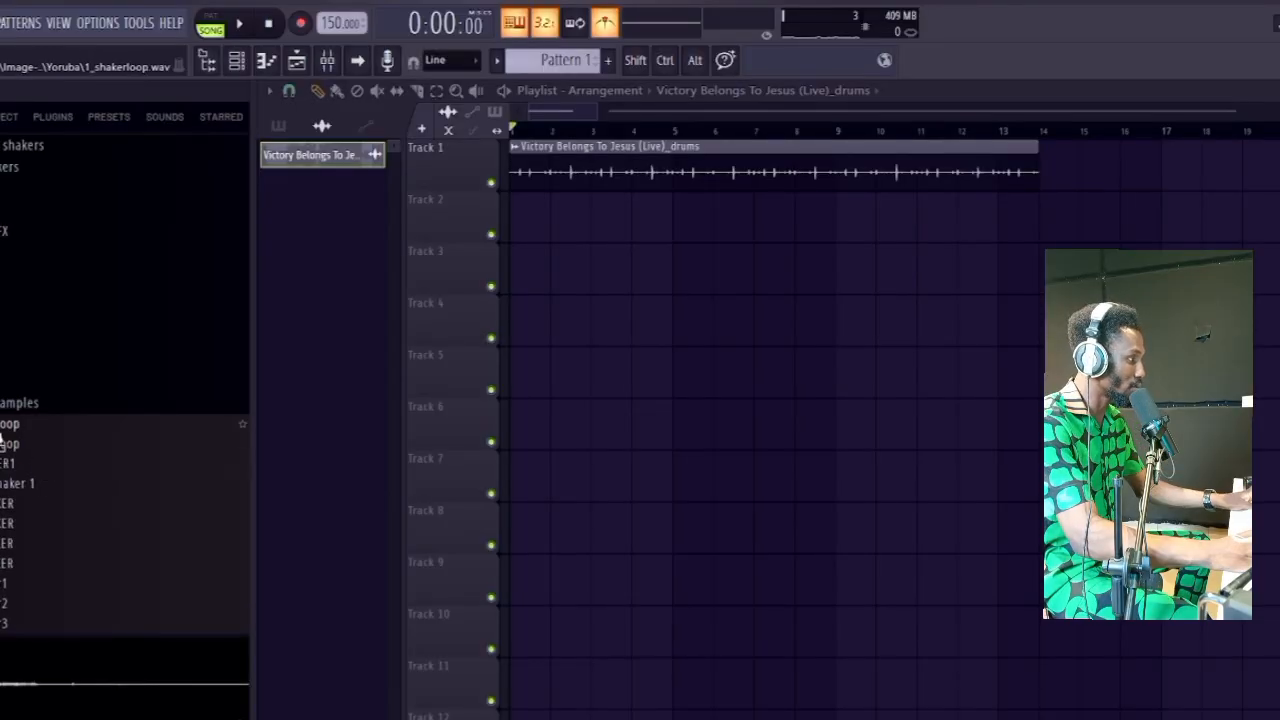
left_click(2, 430)
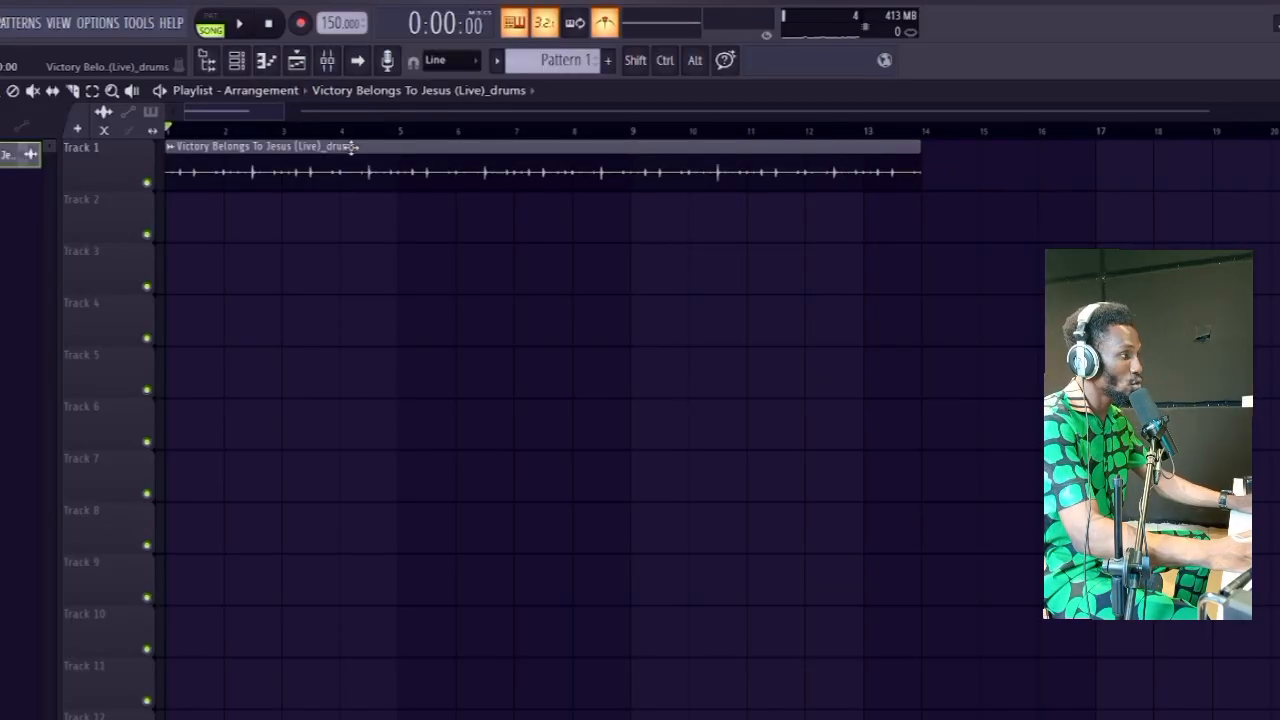
- Check the drum clip's channel settings, close them, and play the clip with the mixer open to watch its level
double_click(352, 147)
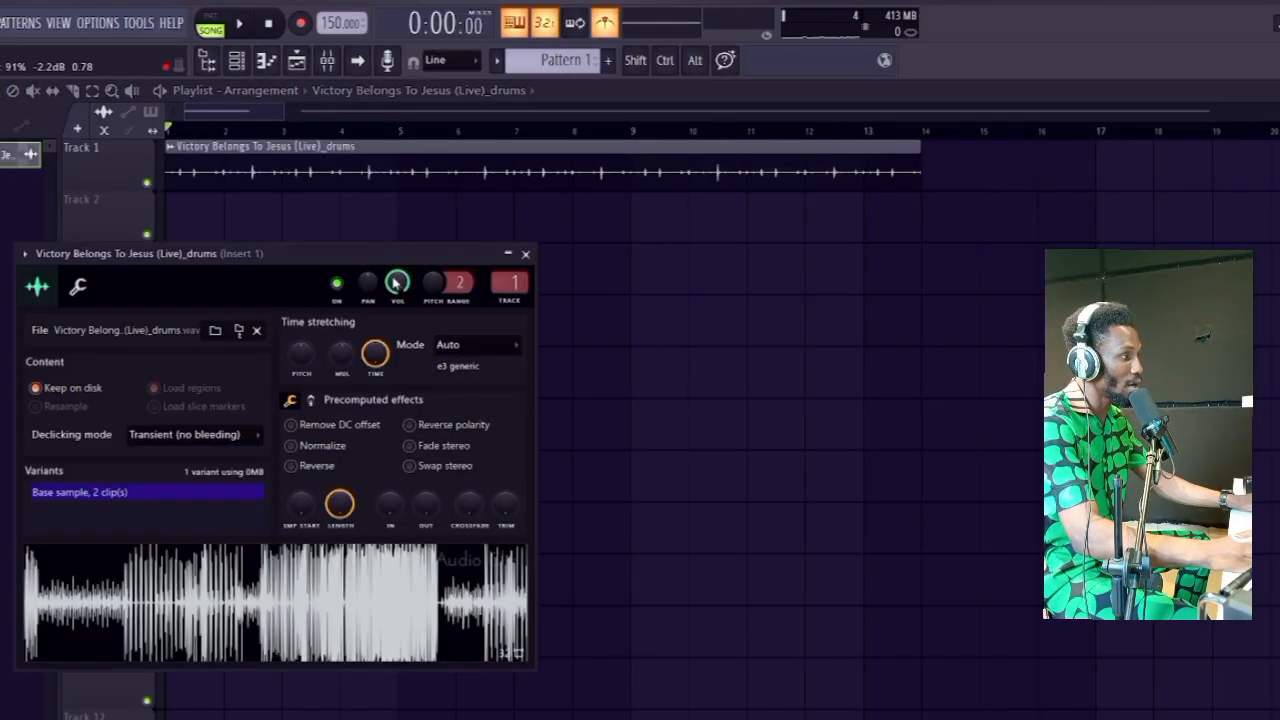
left_click(525, 253)
left_click(327, 60)
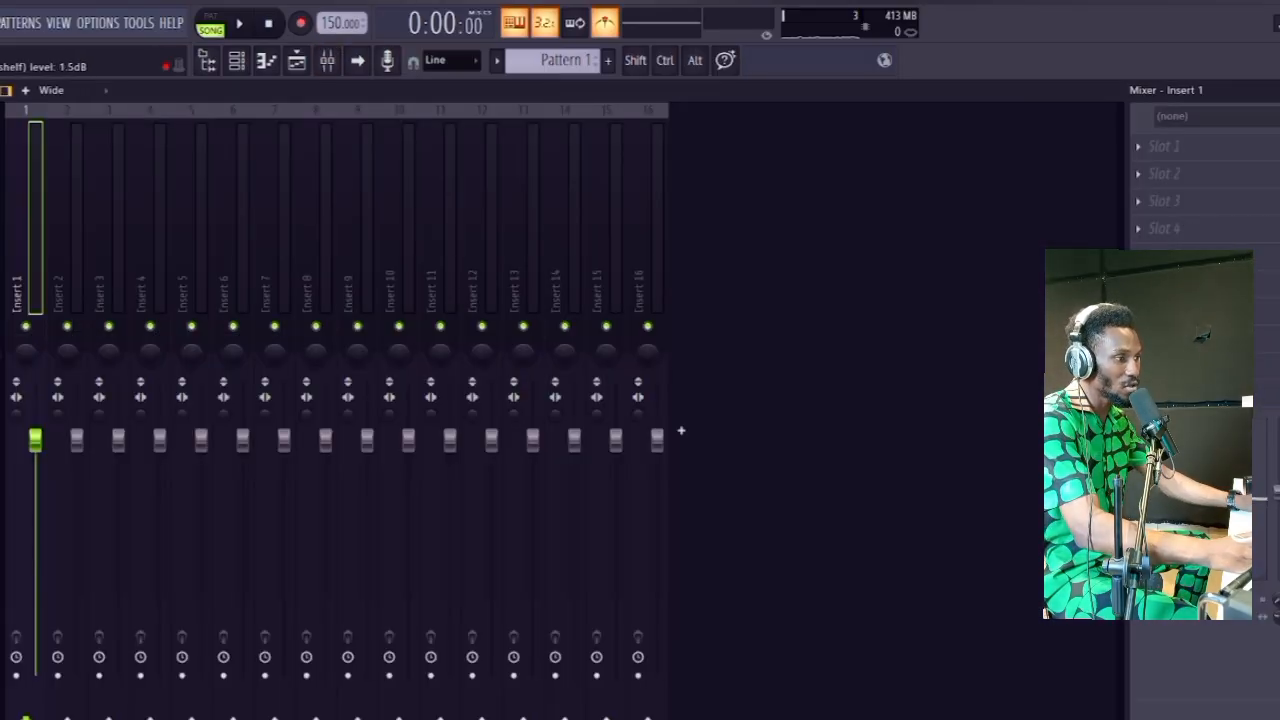
key("space")
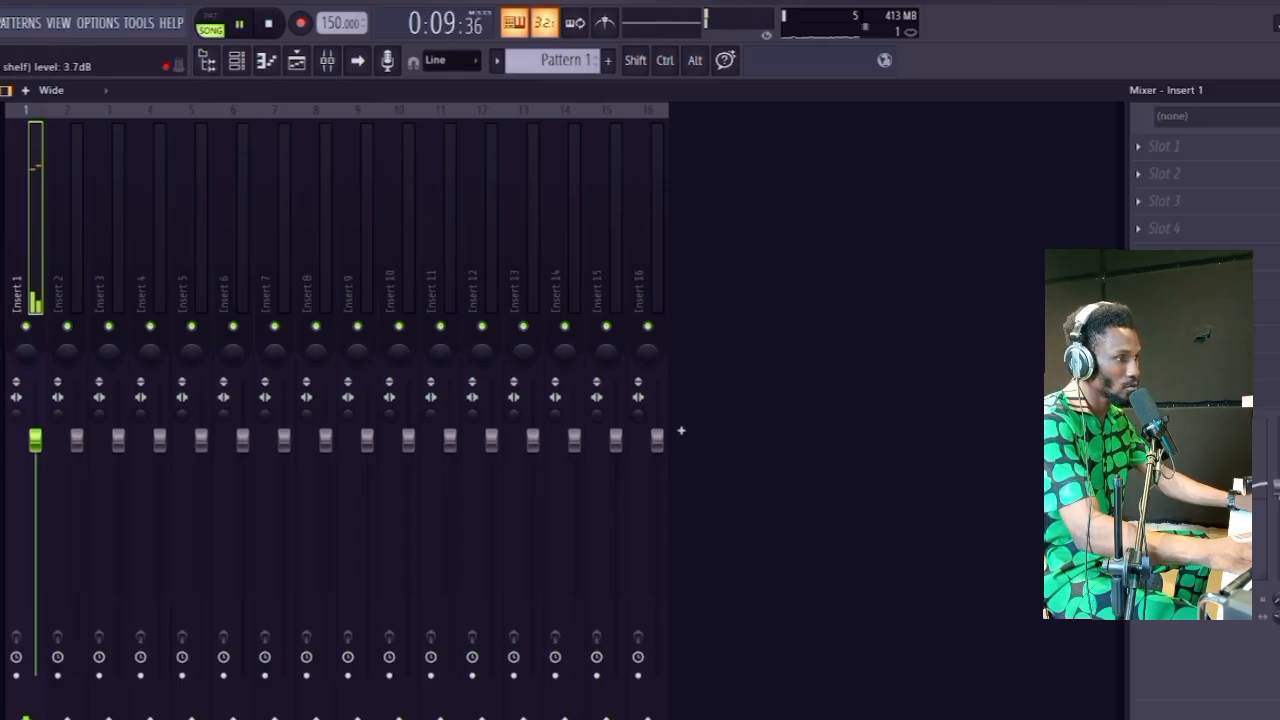
- Rename mixer track Insert 16 as delay and give it a red color
left_click(641, 264)
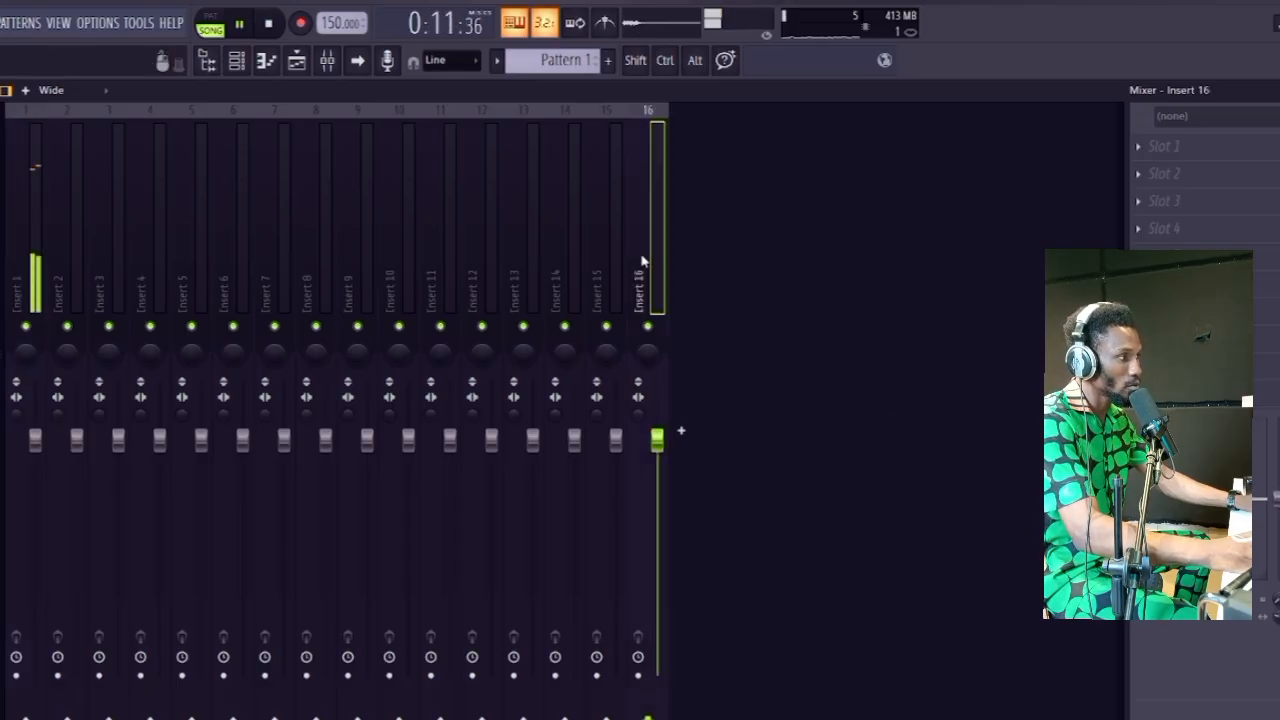
right_click(645, 270)
left_click(720, 124)
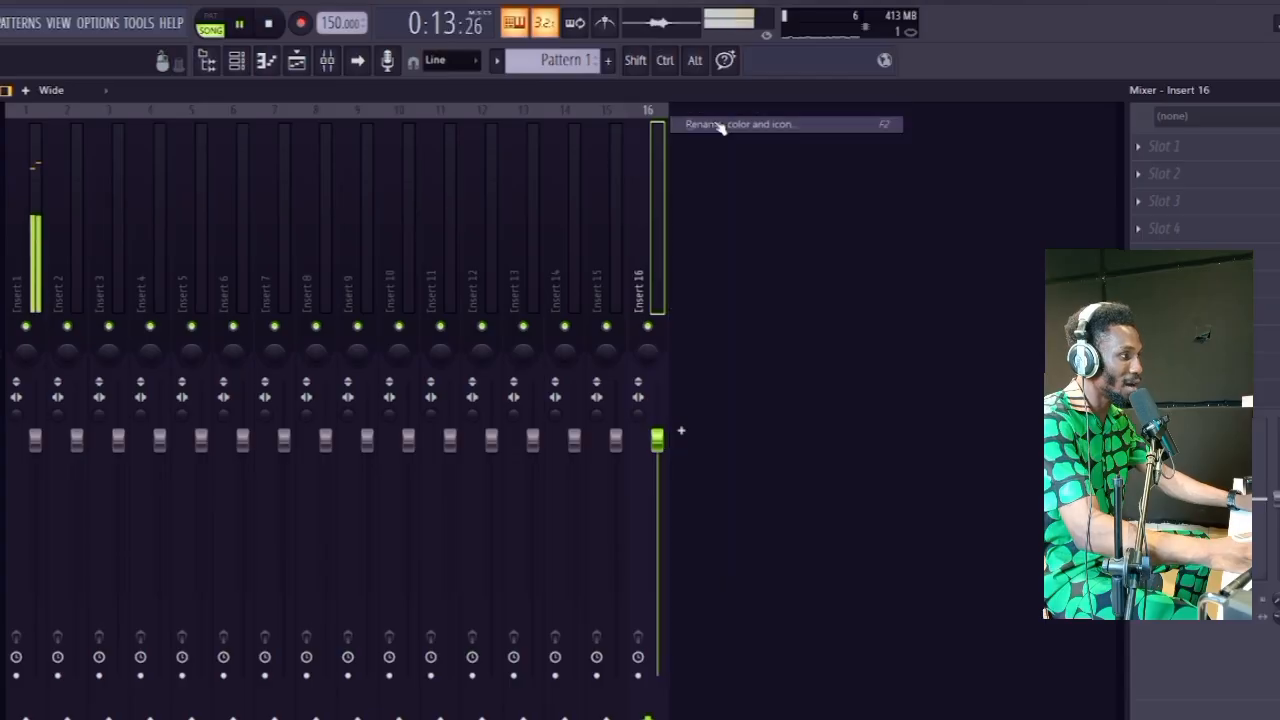
type("delay")
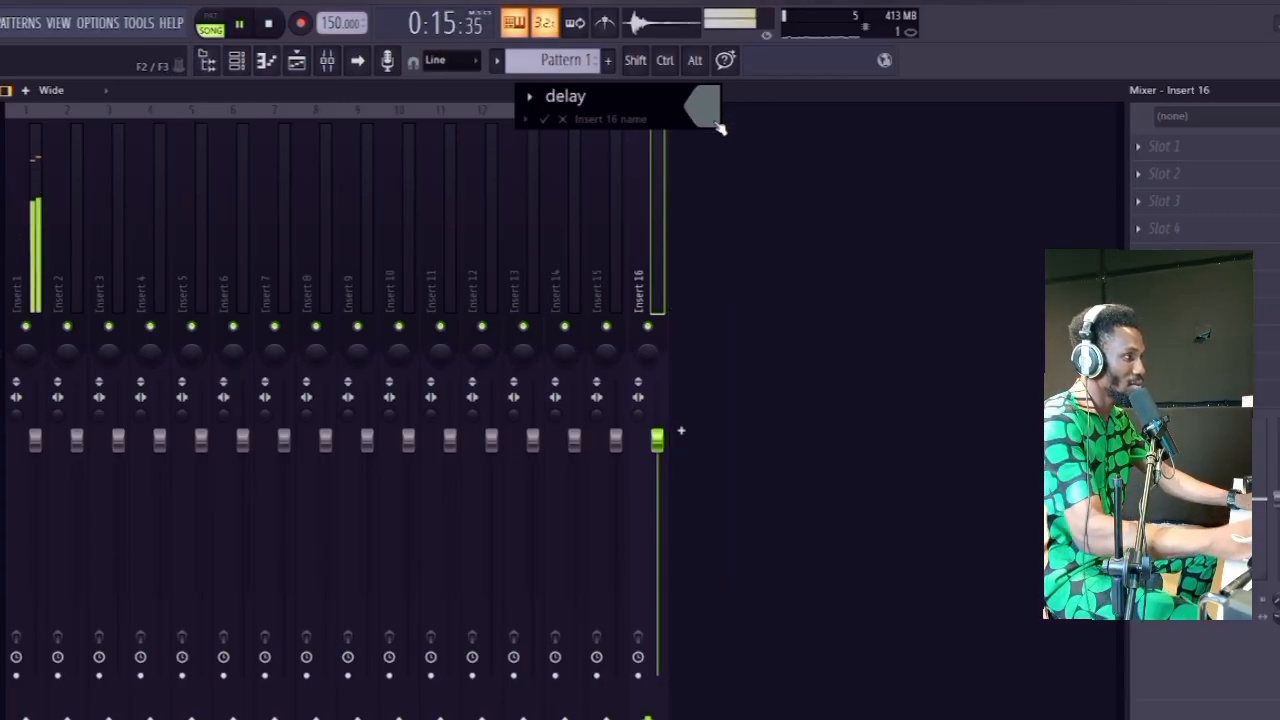
key("Return")
left_click(841, 224)
key("Return")
key("Return")
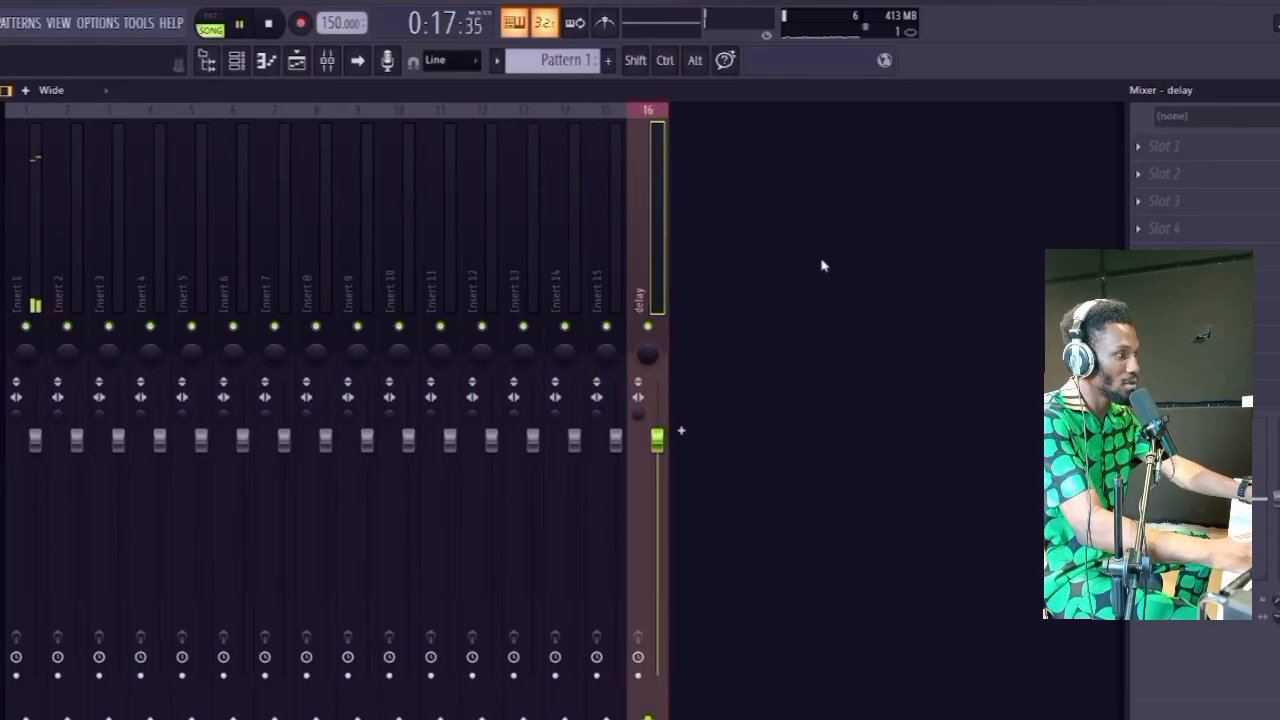
- Load Fruity Delay 3 into slot 1 of the delay track and choose one of its presets
left_click(1164, 146)
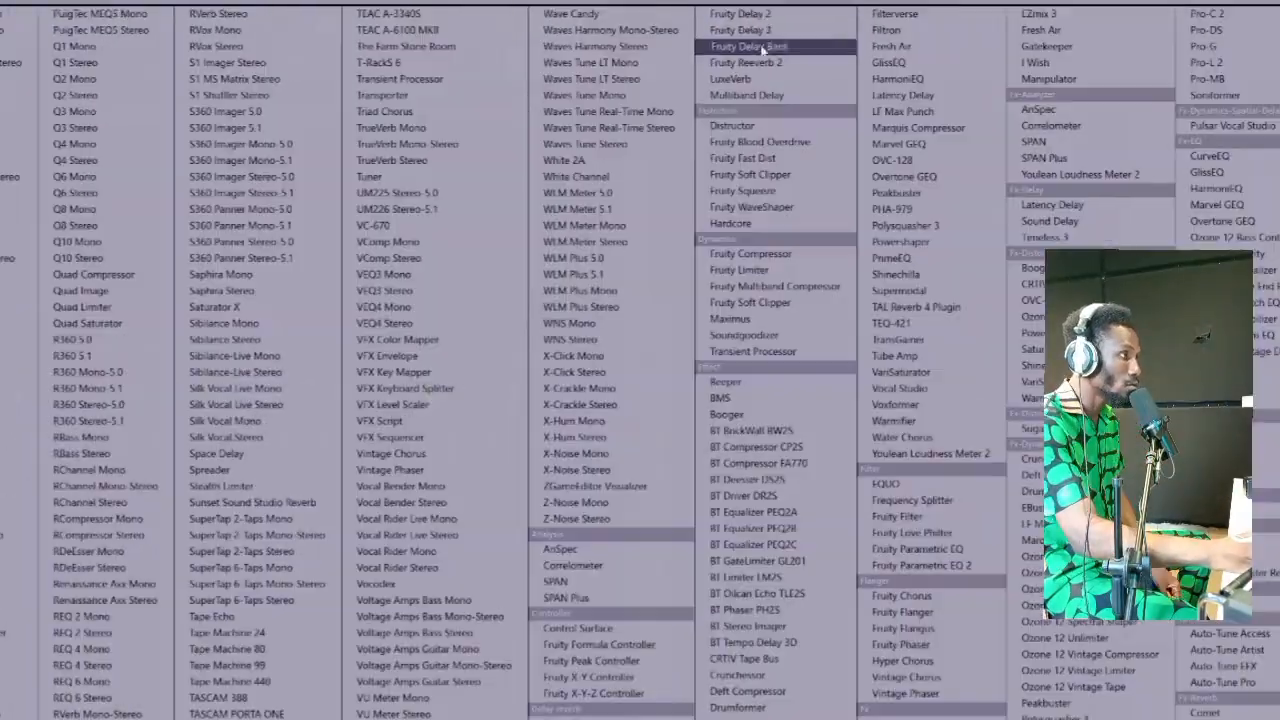
left_click(750, 30)
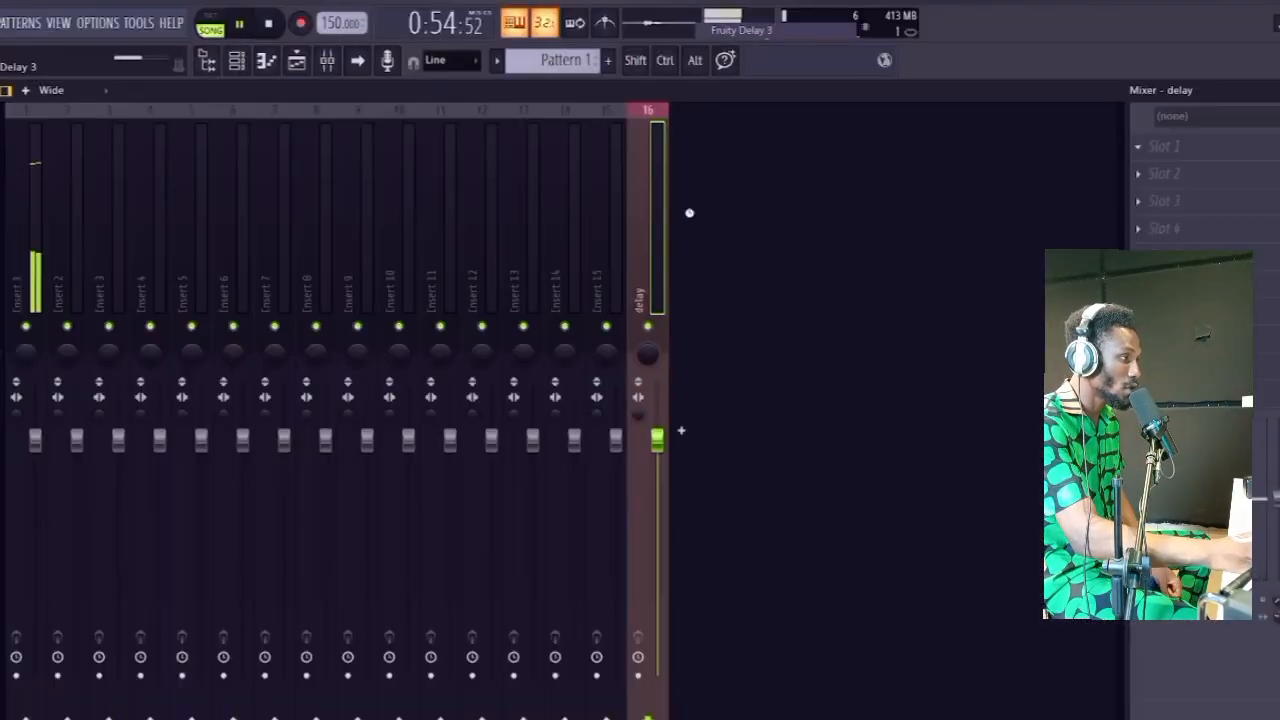
left_click_drag(354, 214, 988, 252)
left_click(608, 244)
mouse_move(691, 314)
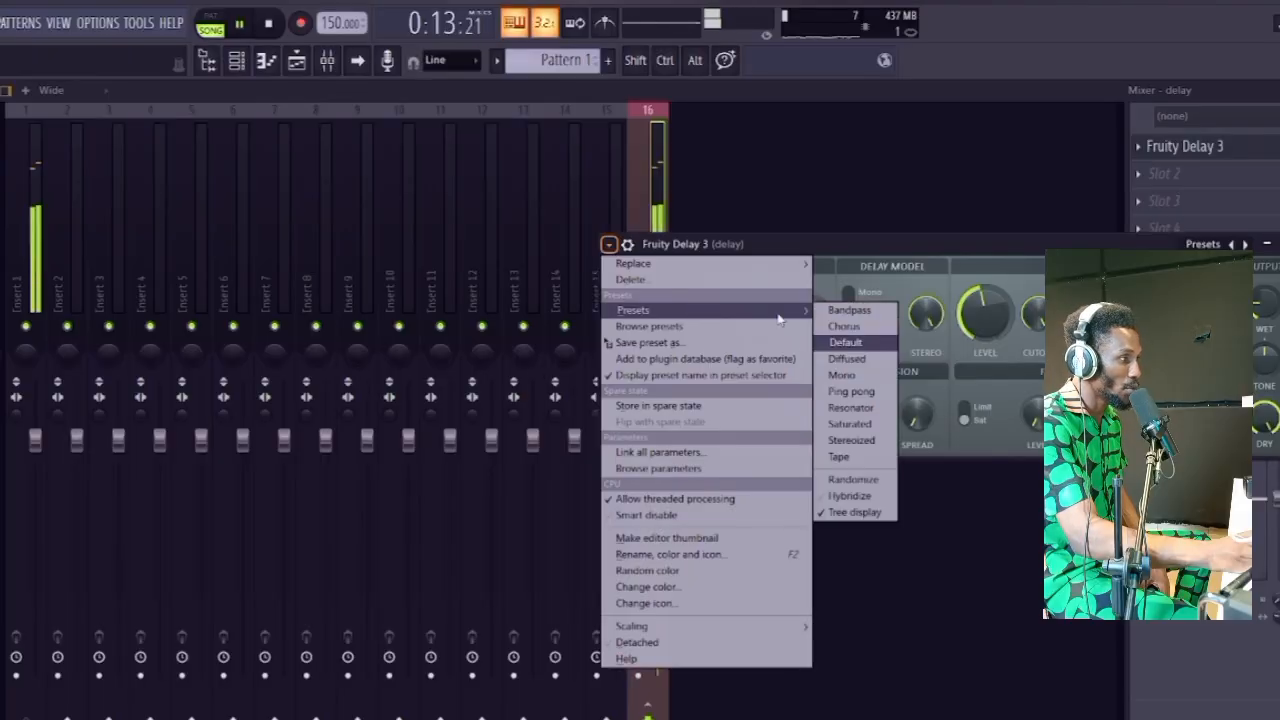
left_click(866, 430)
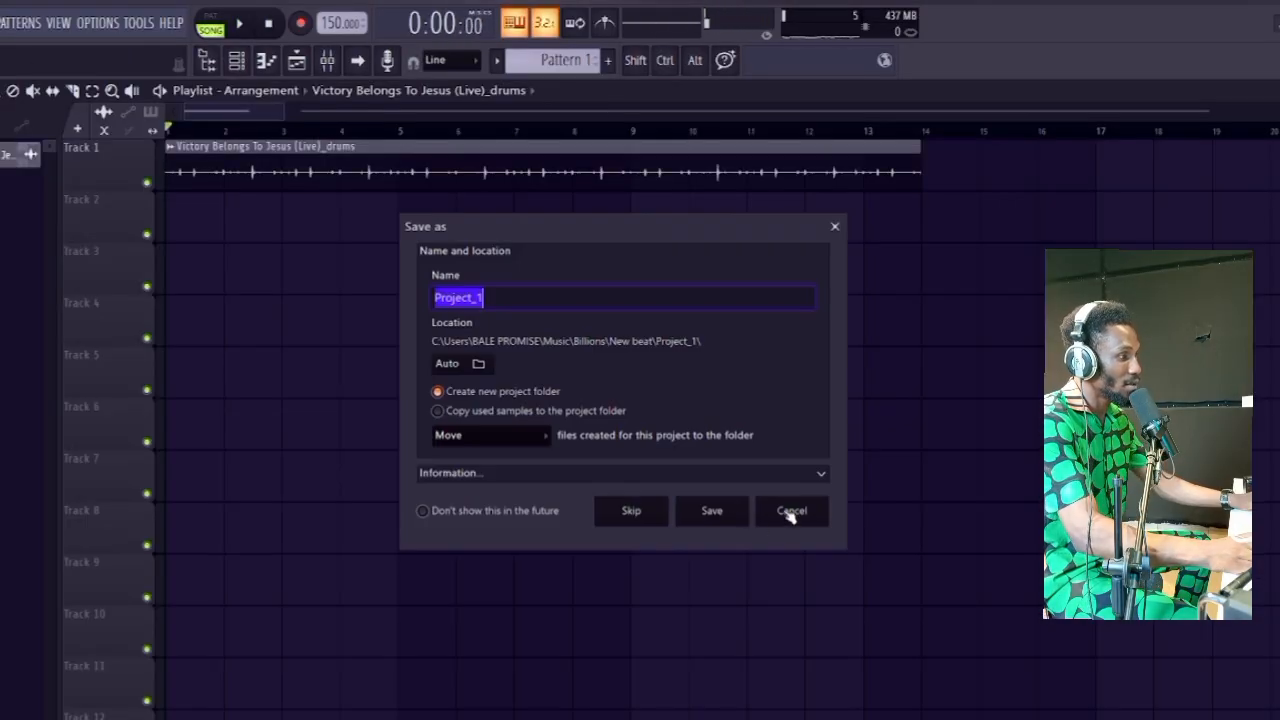
- Cancel saving the project and switch to the Hold On project in Cubase to examine its track layout
left_click(790, 512)
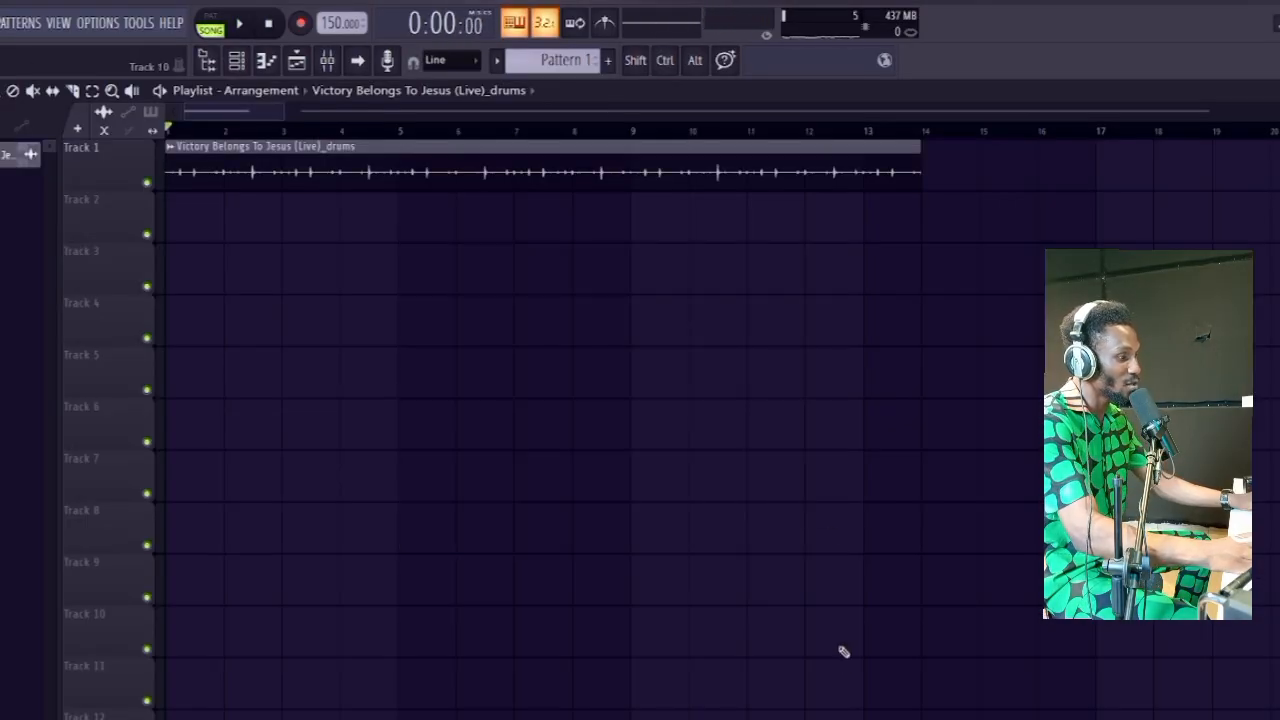
left_click(790, 675)
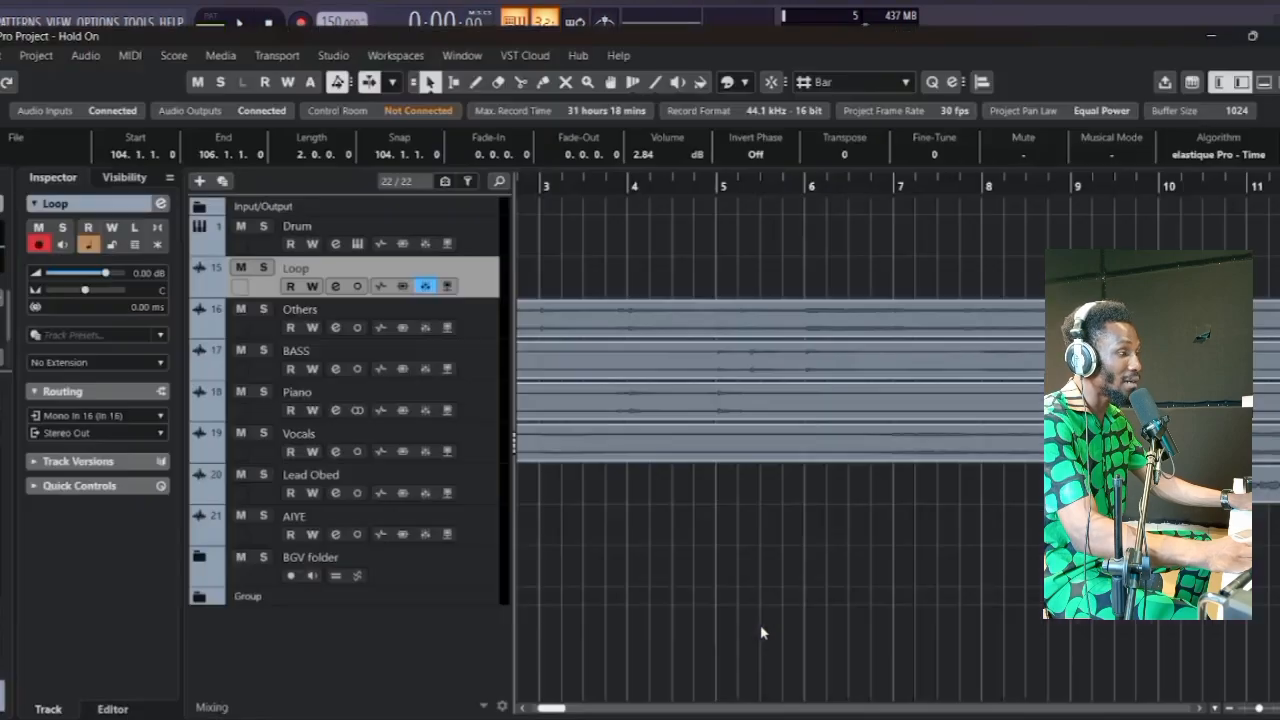
key("g")
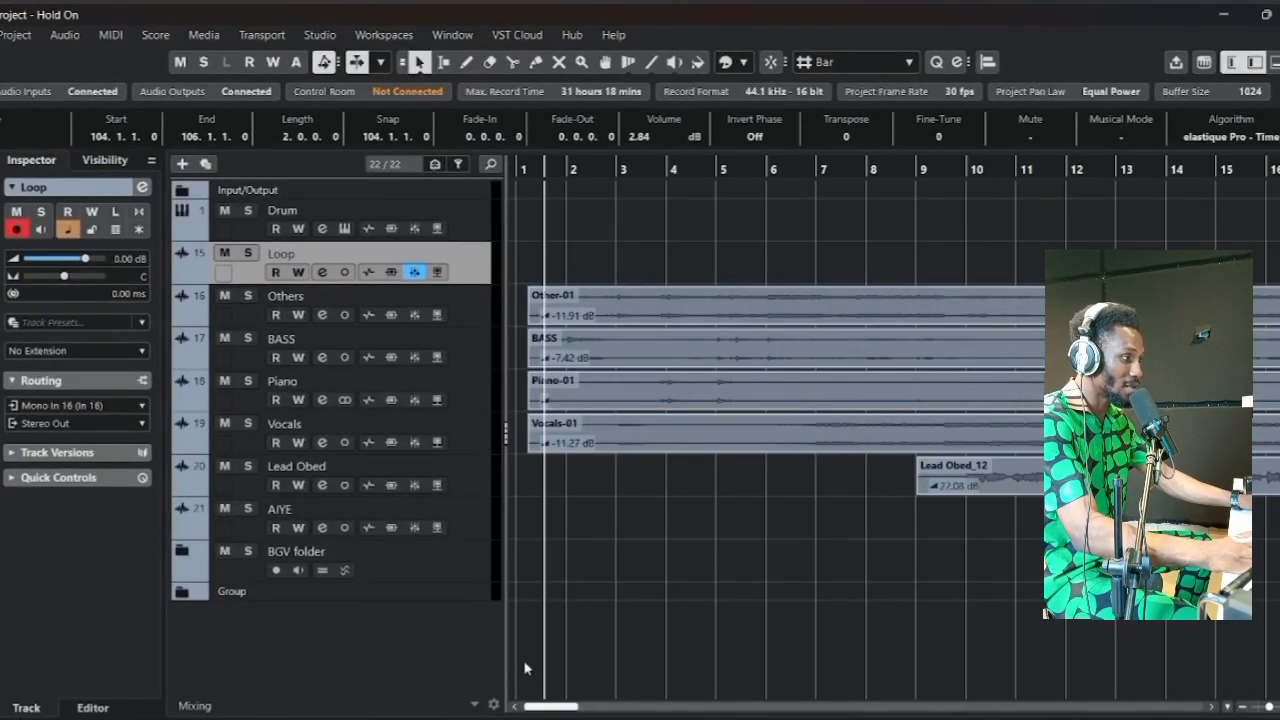
left_click(905, 265)
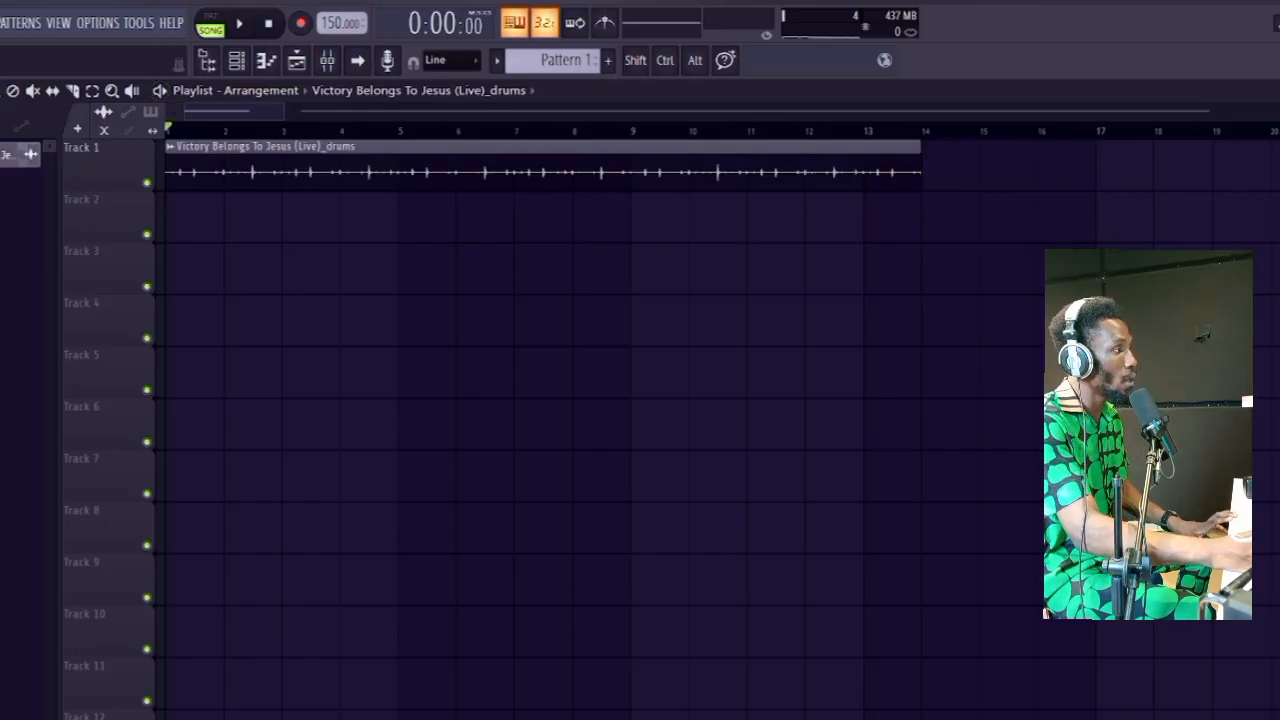
- In FL Studio, start exporting the song as a wave file and browse to the artist's Hold On folder in Music
left_click(2, 23)
mouse_move(63, 210)
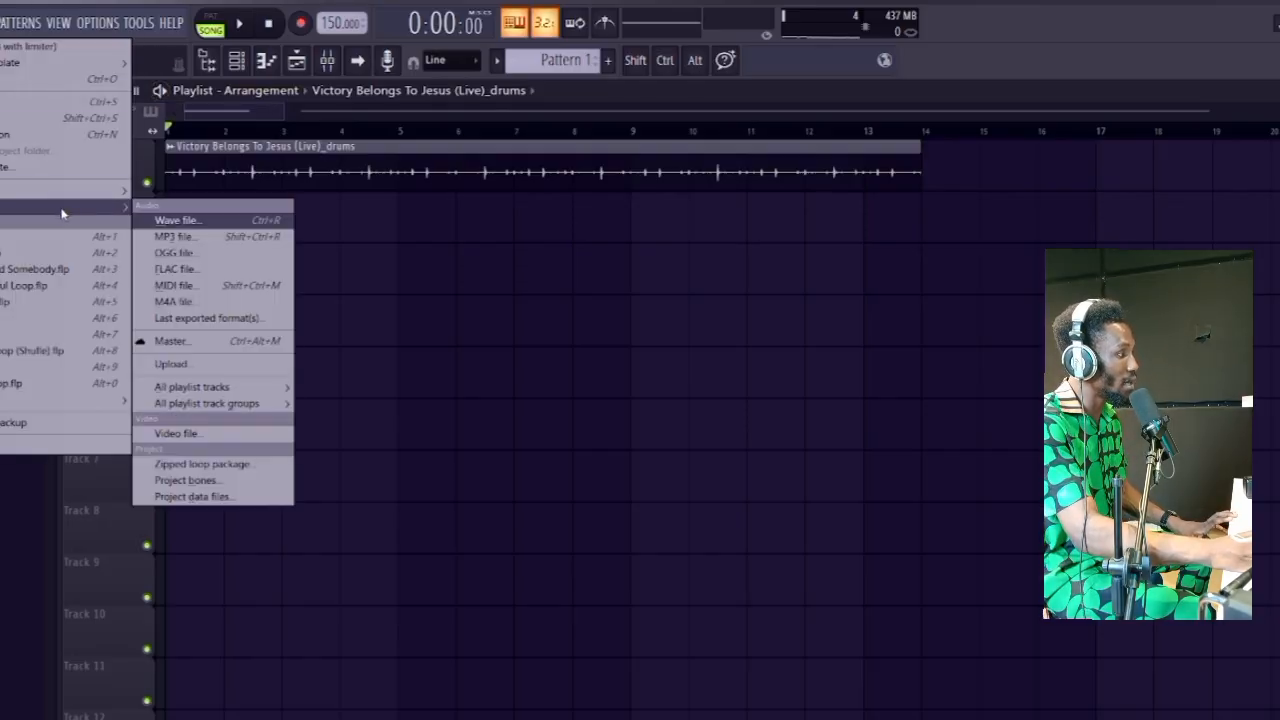
left_click(172, 222)
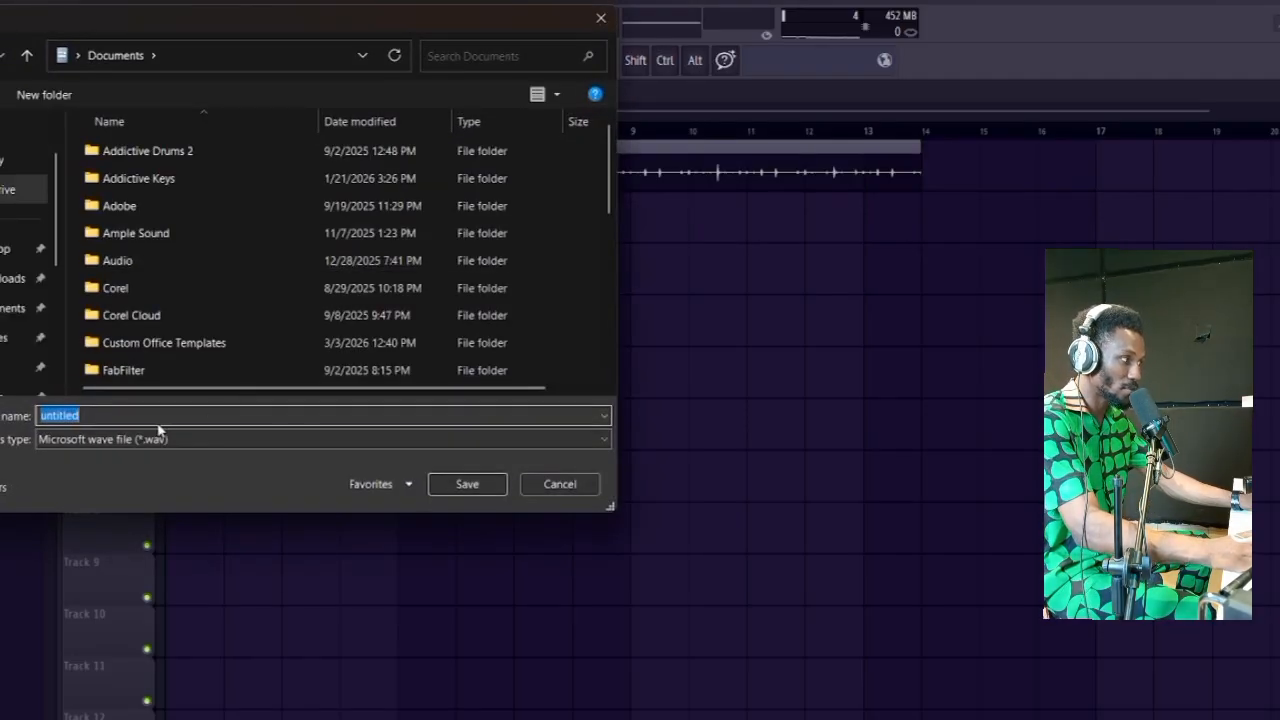
scroll(8, 343, "down", 1)
left_click(20, 301)
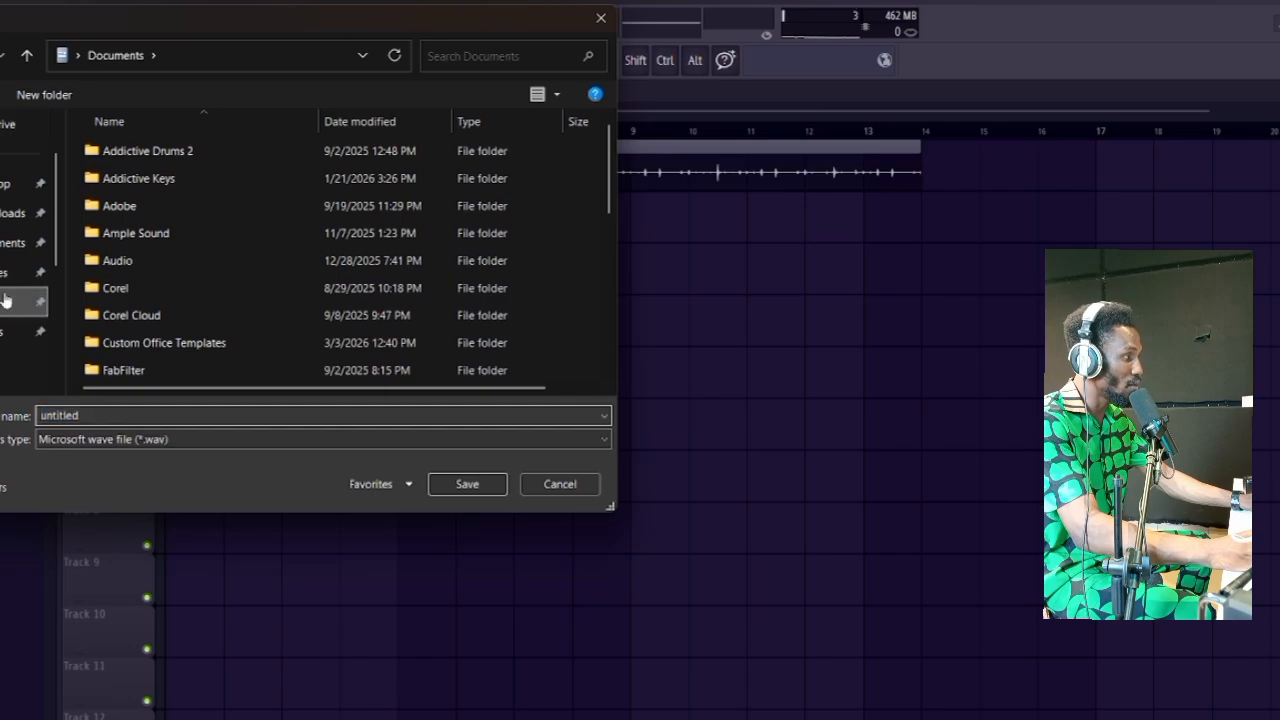
scroll(210, 310, "down", 2)
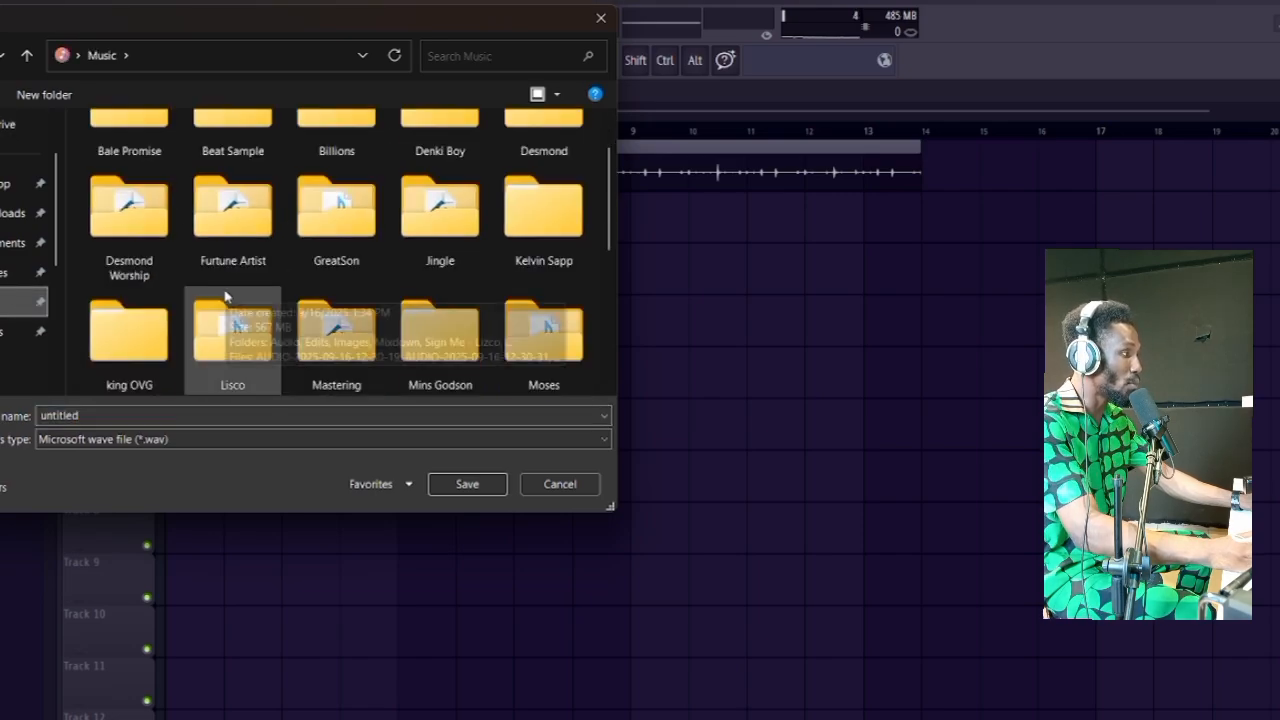
double_click(125, 335)
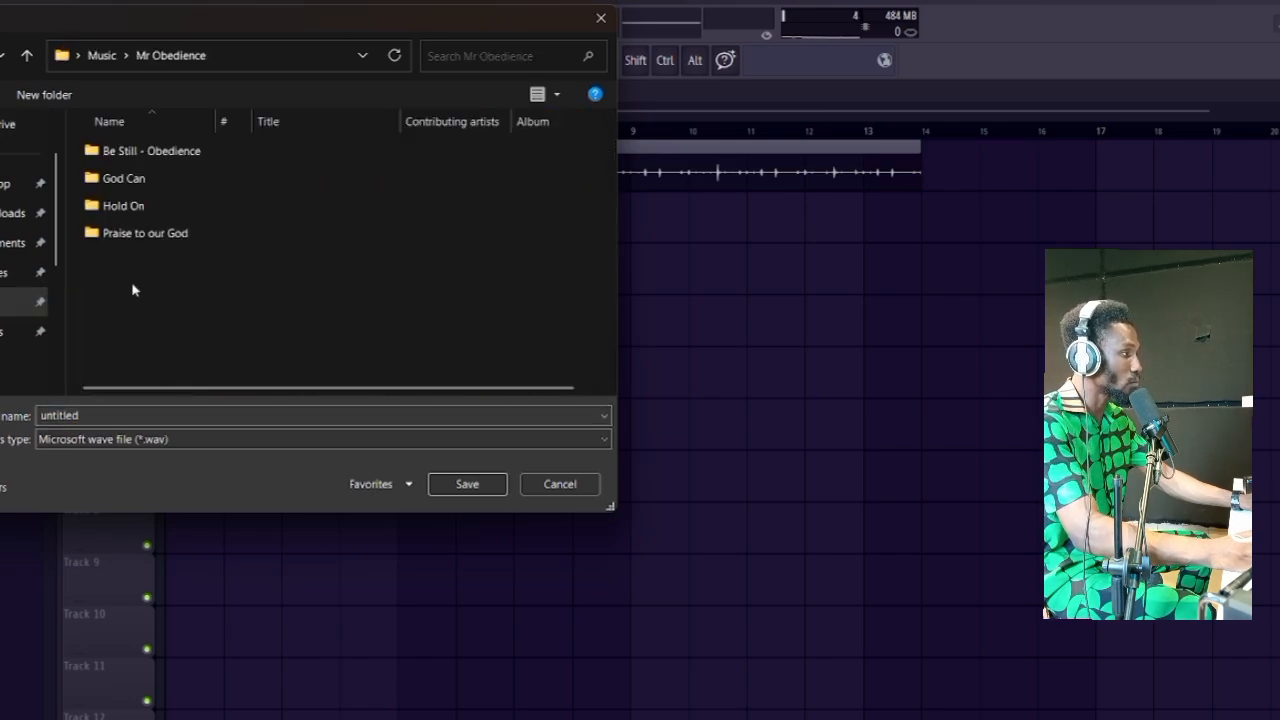
left_click(147, 206)
double_click(147, 206)
- Create a new folder named Loop inside the Hold On folder
right_click(153, 303)
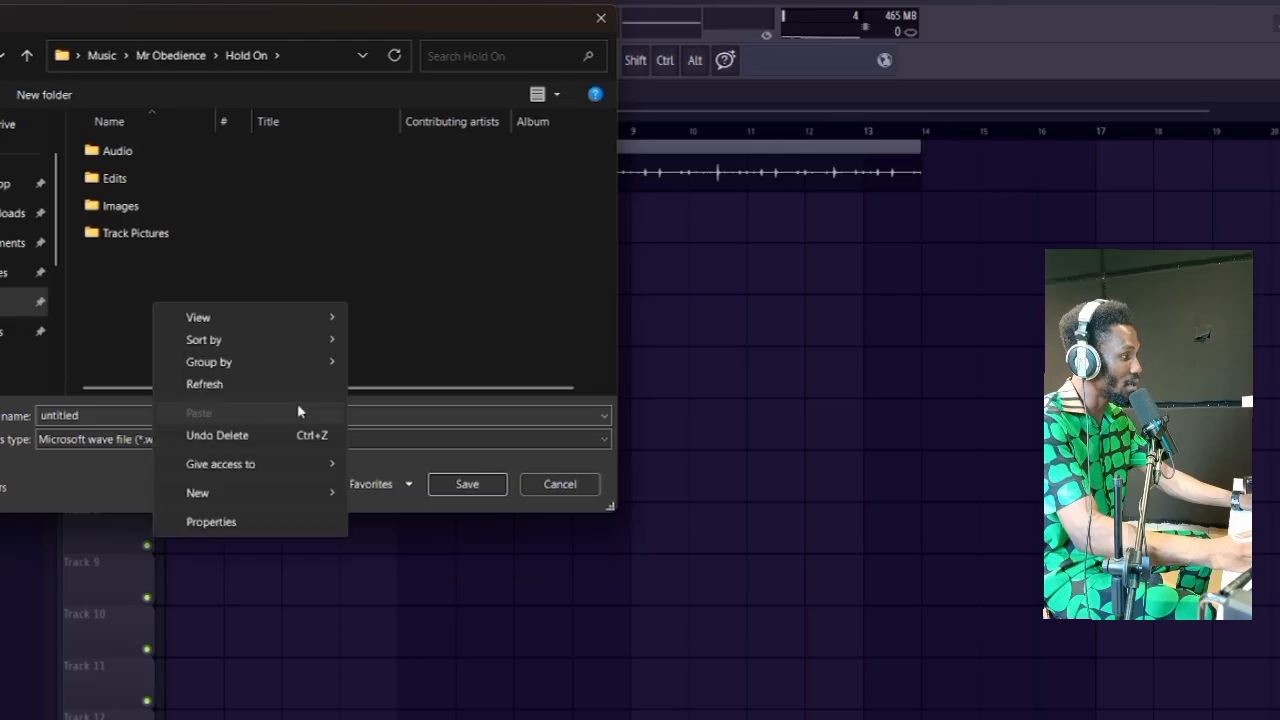
mouse_move(337, 495)
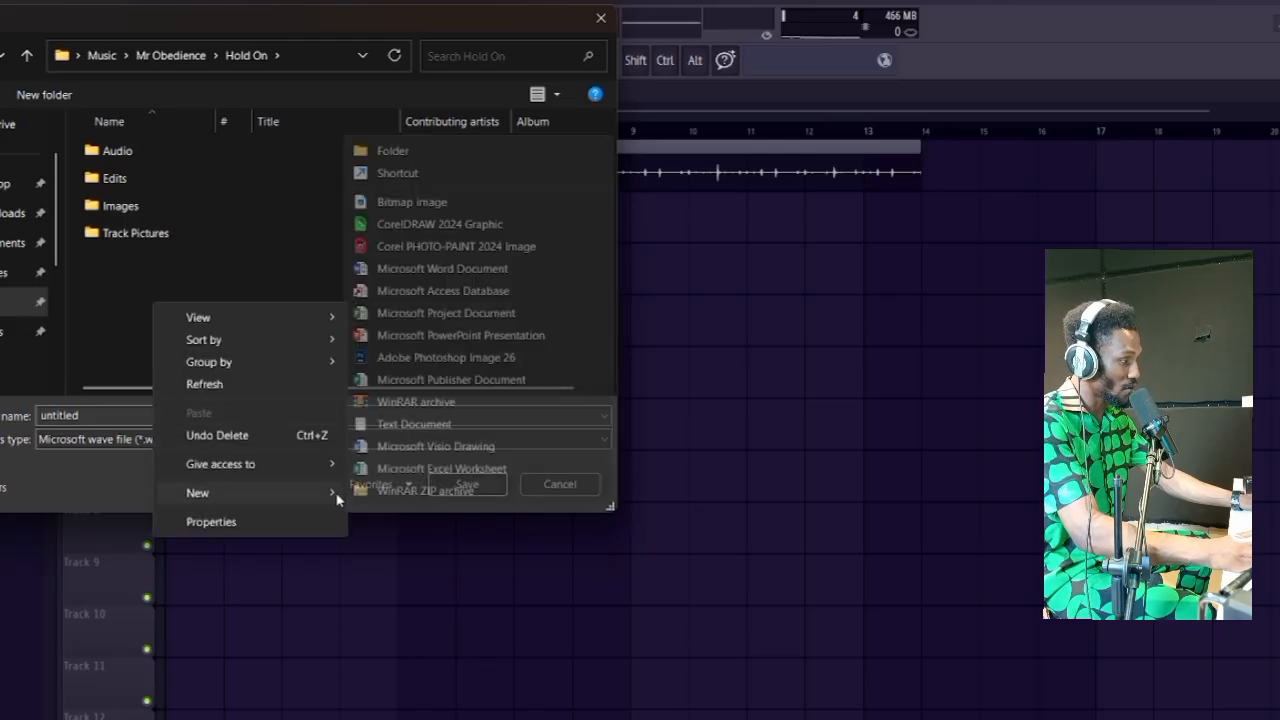
left_click(404, 150)
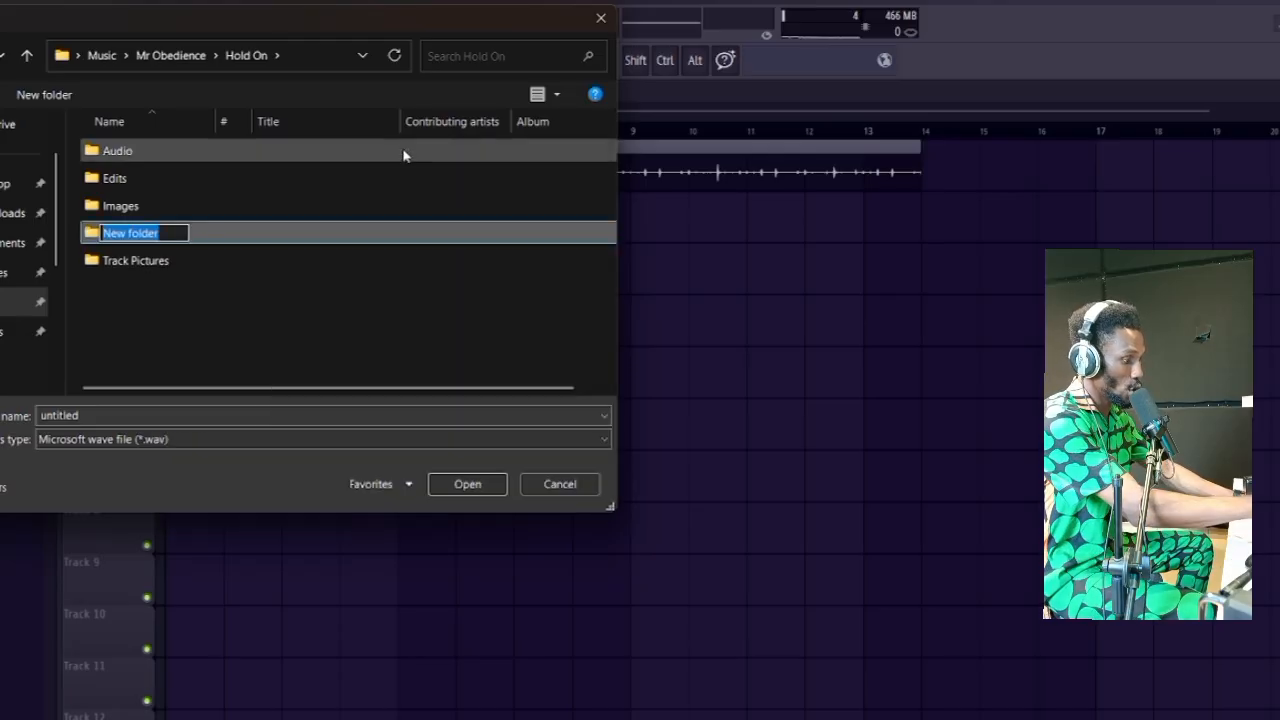
type("Loop")
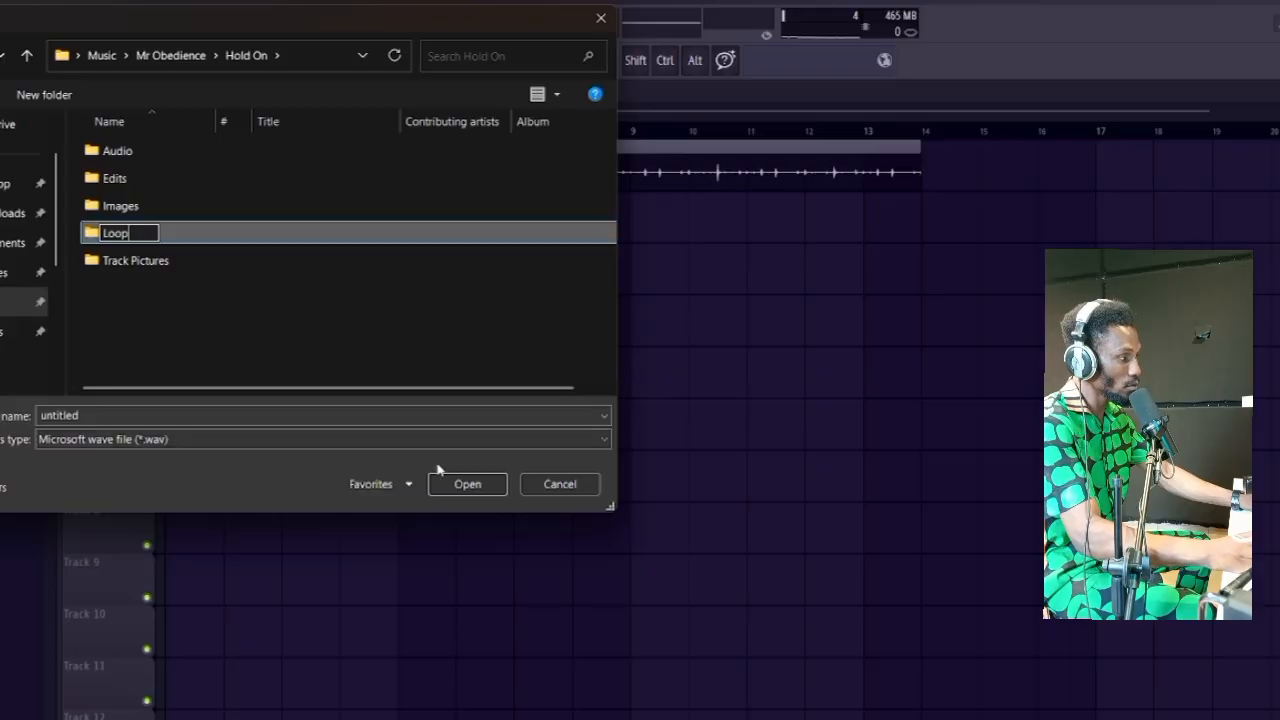
- Name the export Hold On Loop in the Loop folder and render the full song as a 16Bit int stereo WAV
left_click(501, 484)
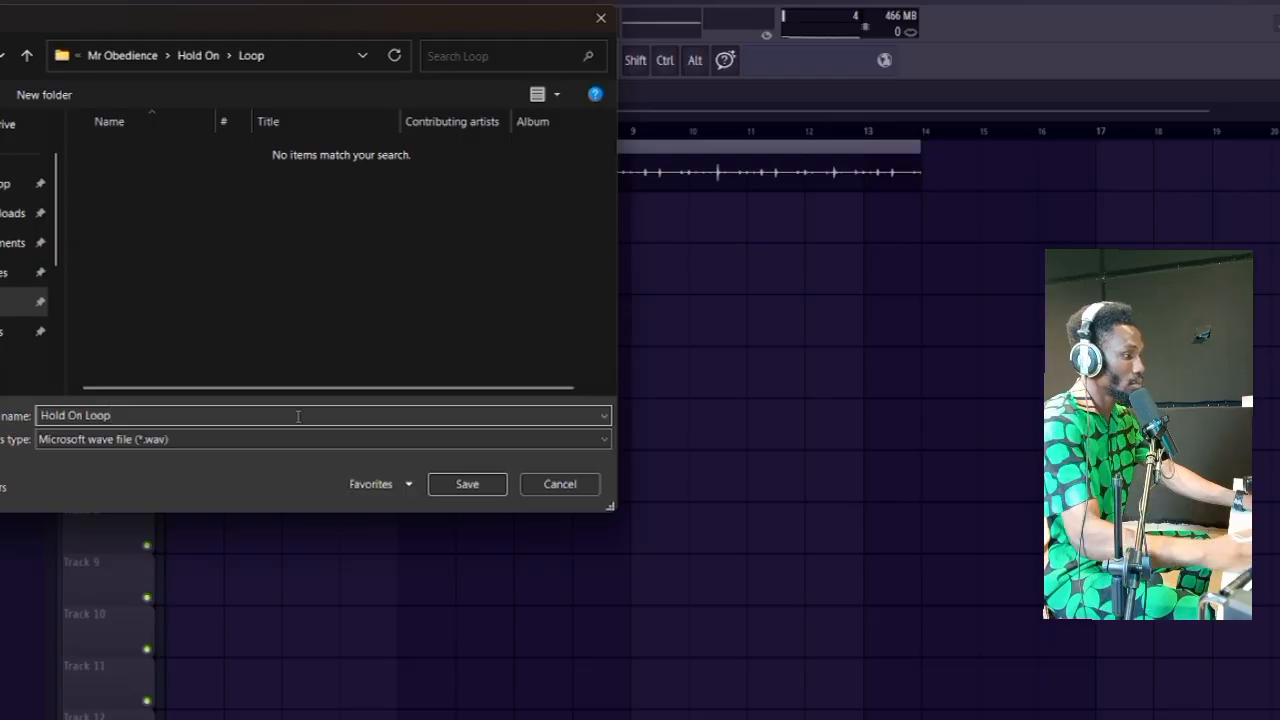
left_click(490, 494)
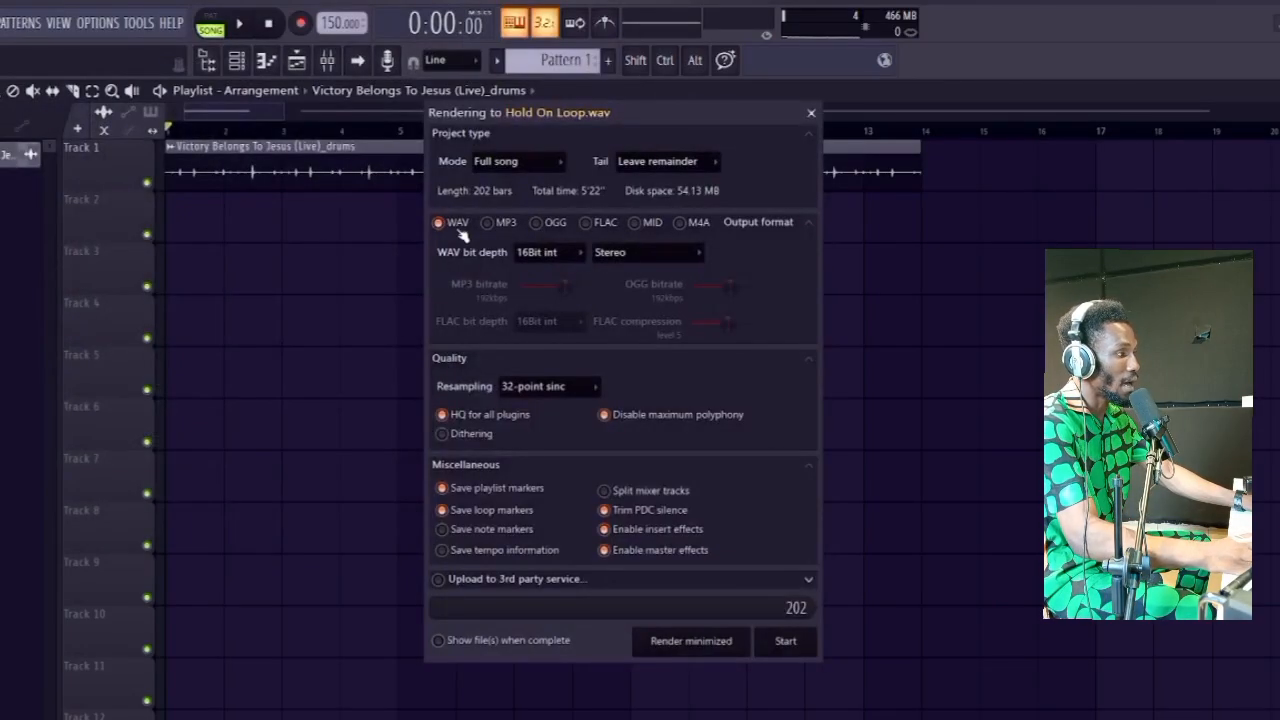
left_click(785, 641)
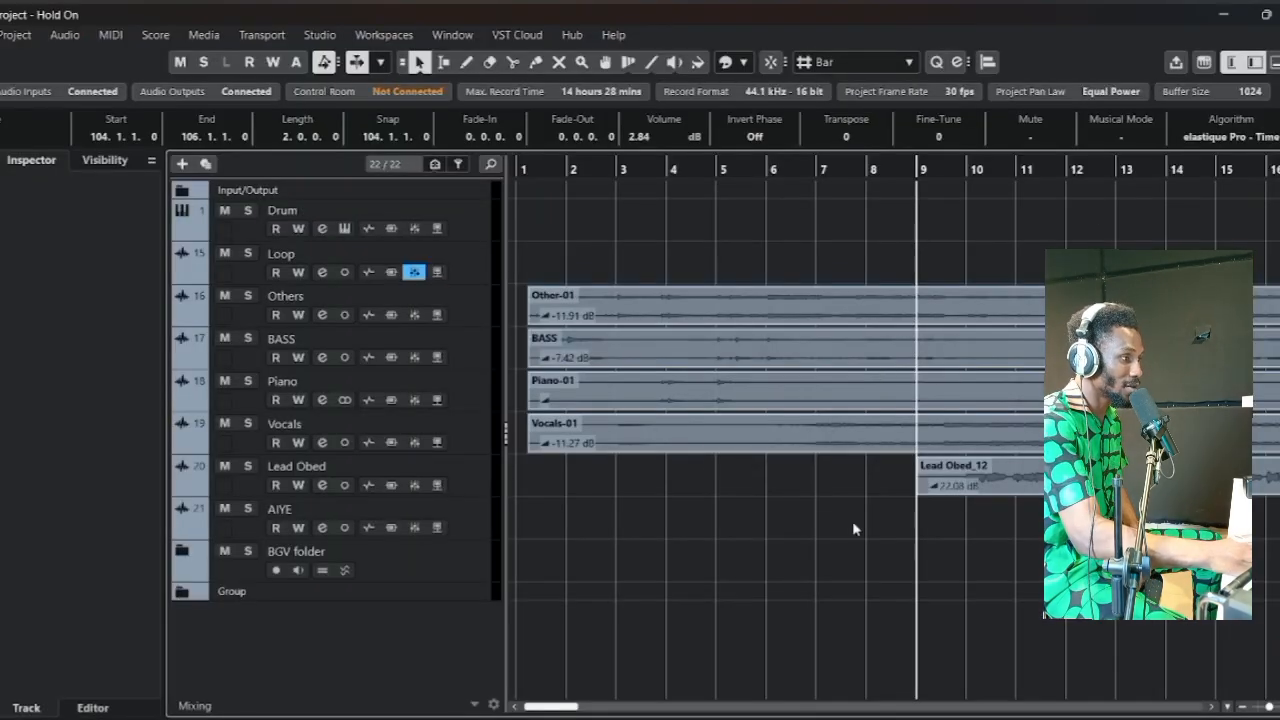
- In Cubase, set the playhead to the project start and import the Hold On Loop audio file, copying it to the project folder
left_click(532, 170)
left_click(400, 190)
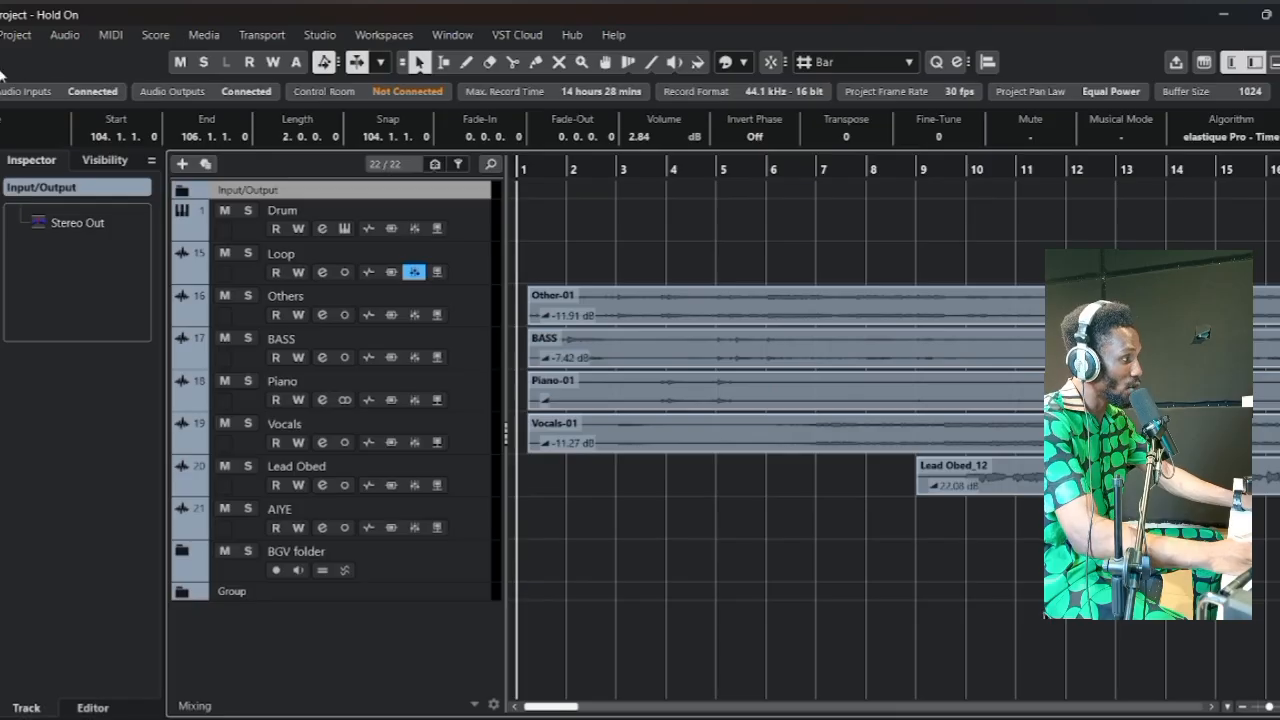
left_click(0, 35)
mouse_move(60, 273)
left_click(165, 275)
double_click(145, 281)
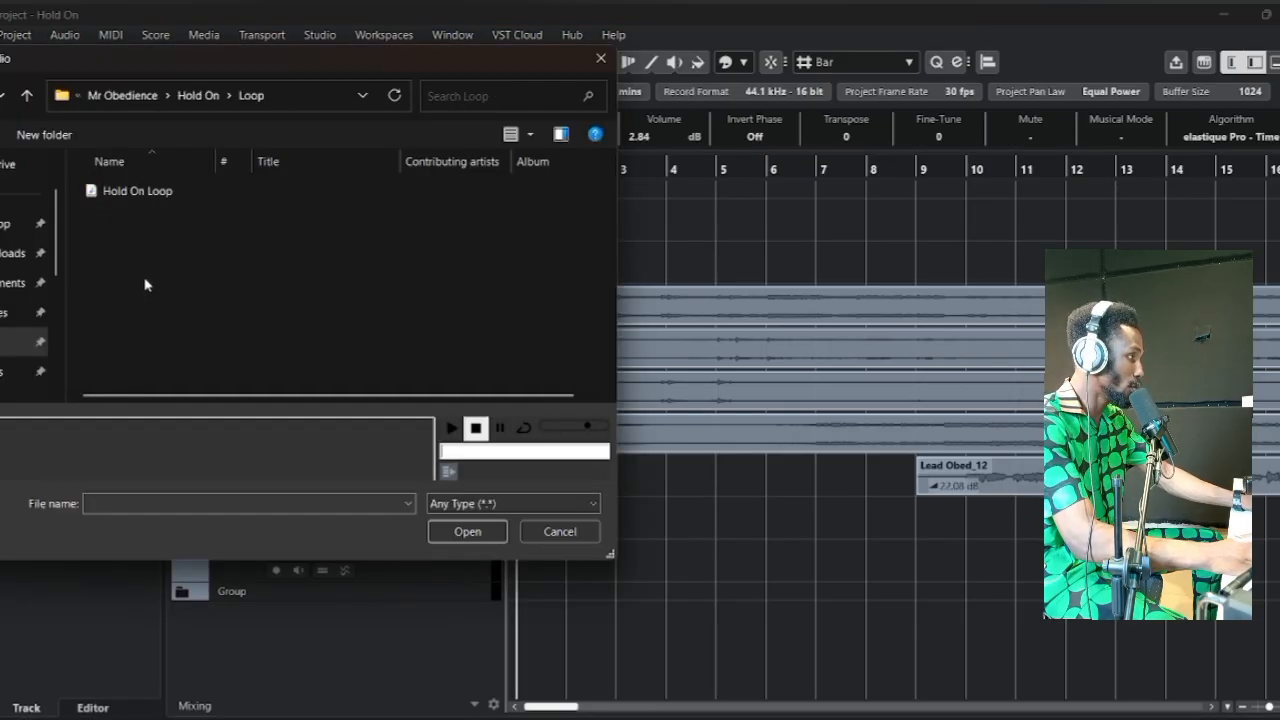
double_click(137, 191)
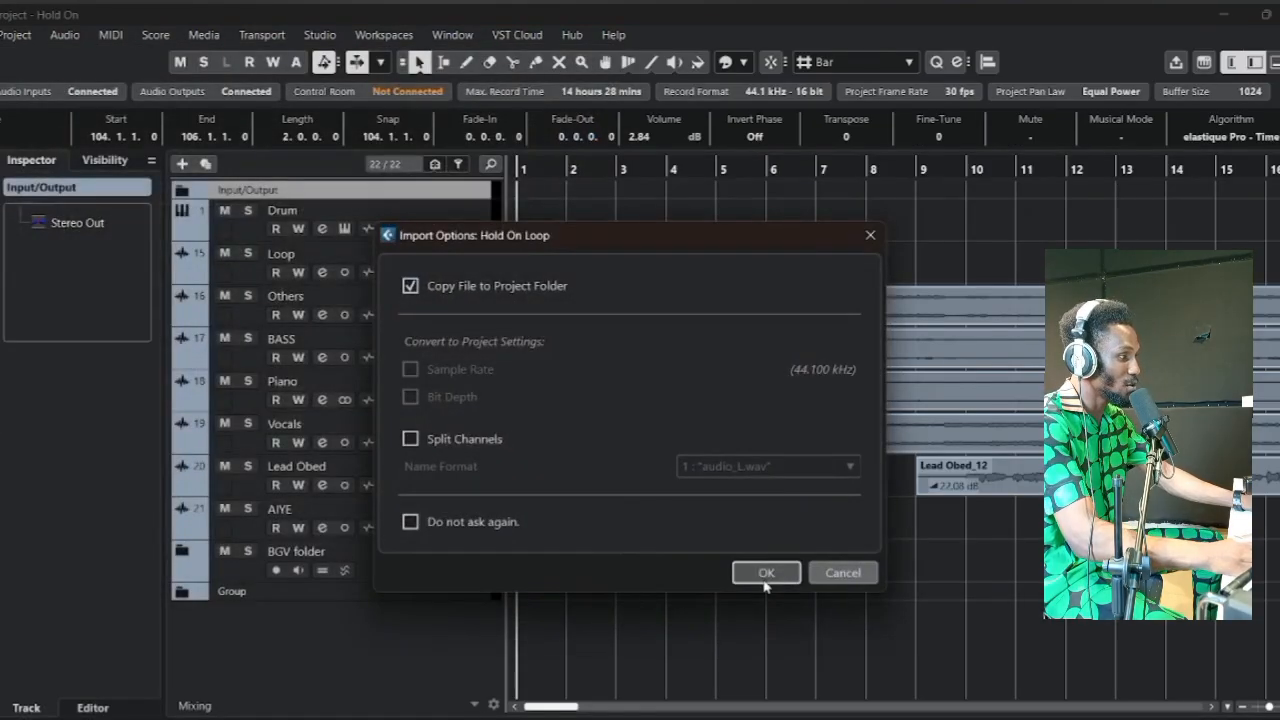
left_click(765, 573)
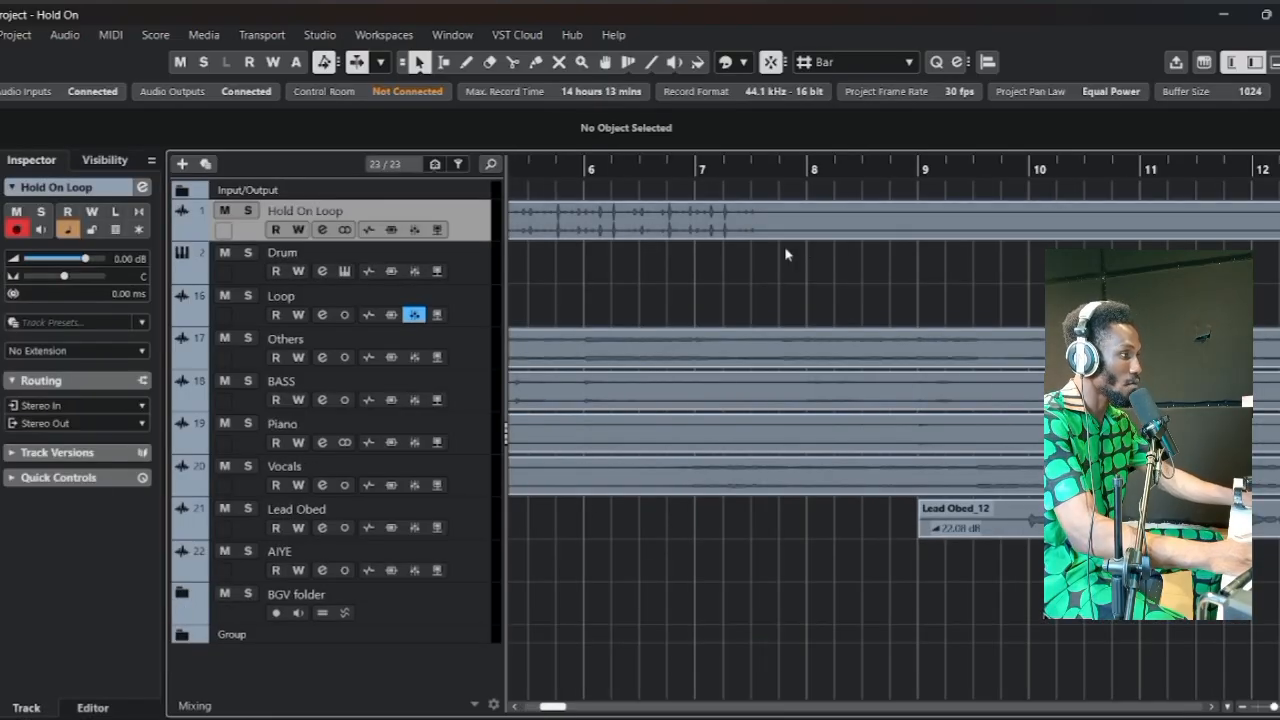
- Split the Hold On Loop clip at bar 7 and delete the part after it
scroll(785, 254, "left", 6)
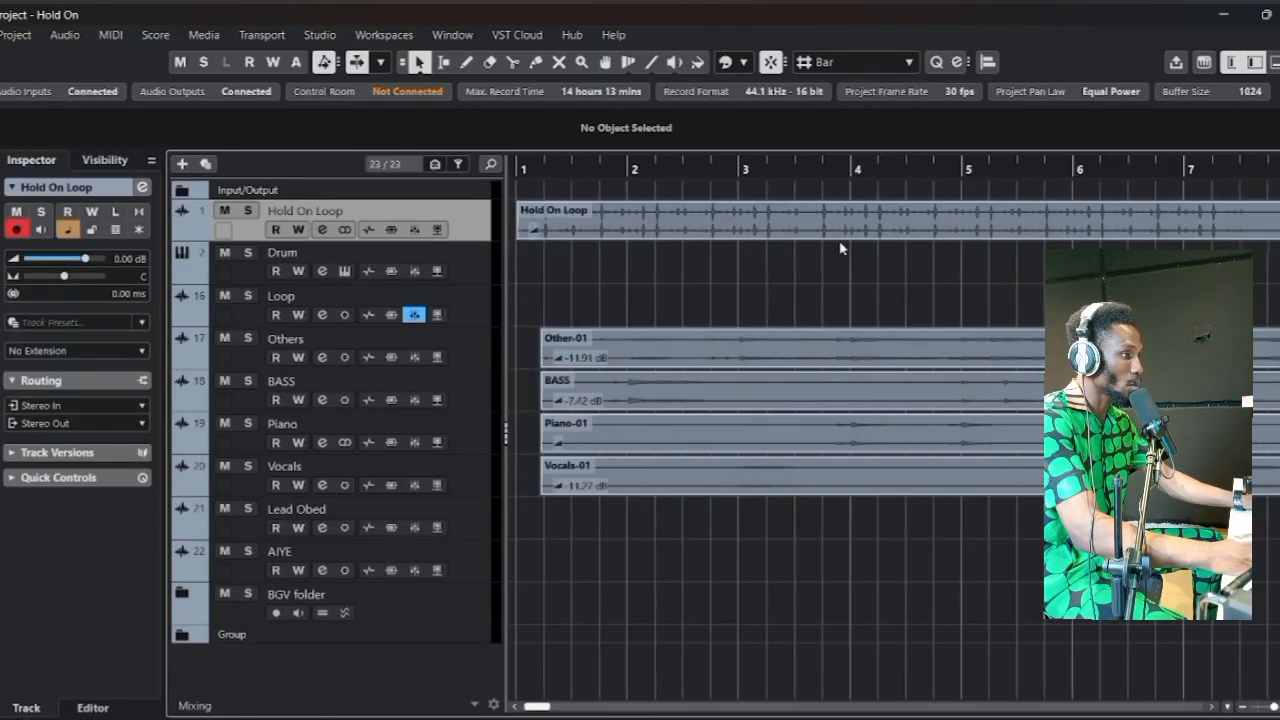
scroll(905, 262, "right", 1)
left_click(1088, 215, "alt")
key("g")
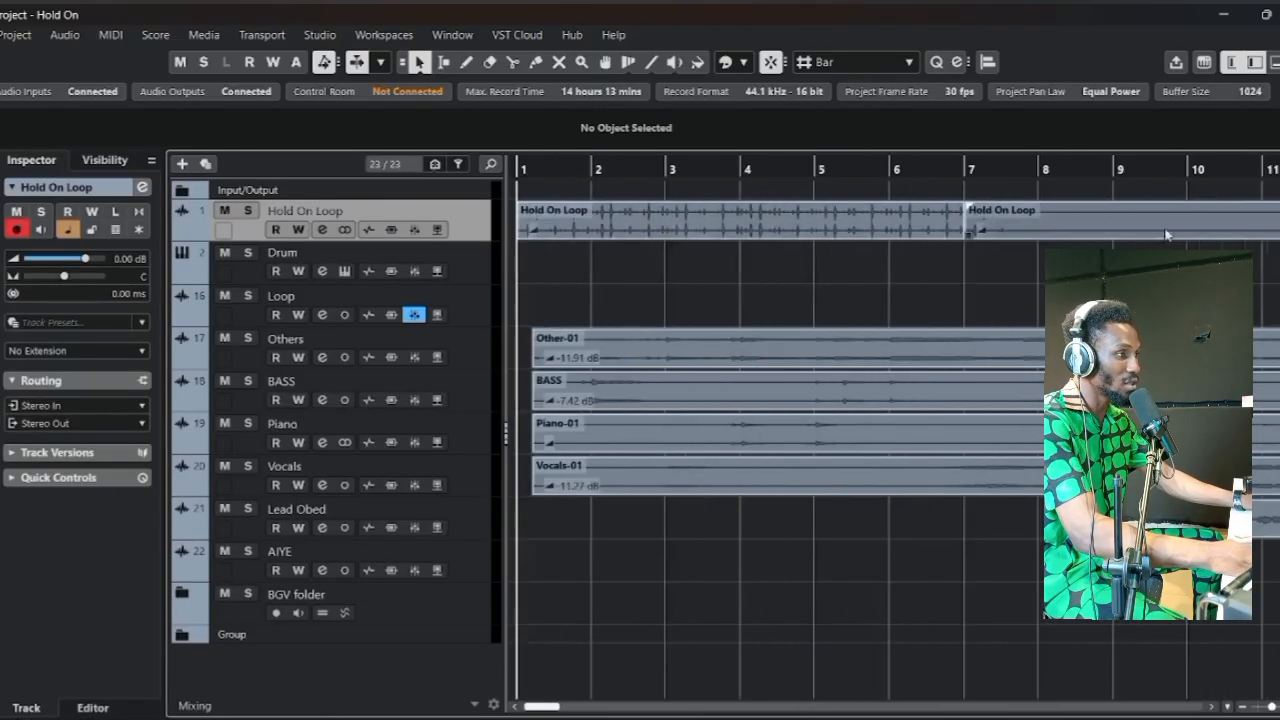
left_click(1167, 235)
key("Delete")
- Select the trimmed Hold On Loop clip and play it with its track soloed
left_click(766, 235)
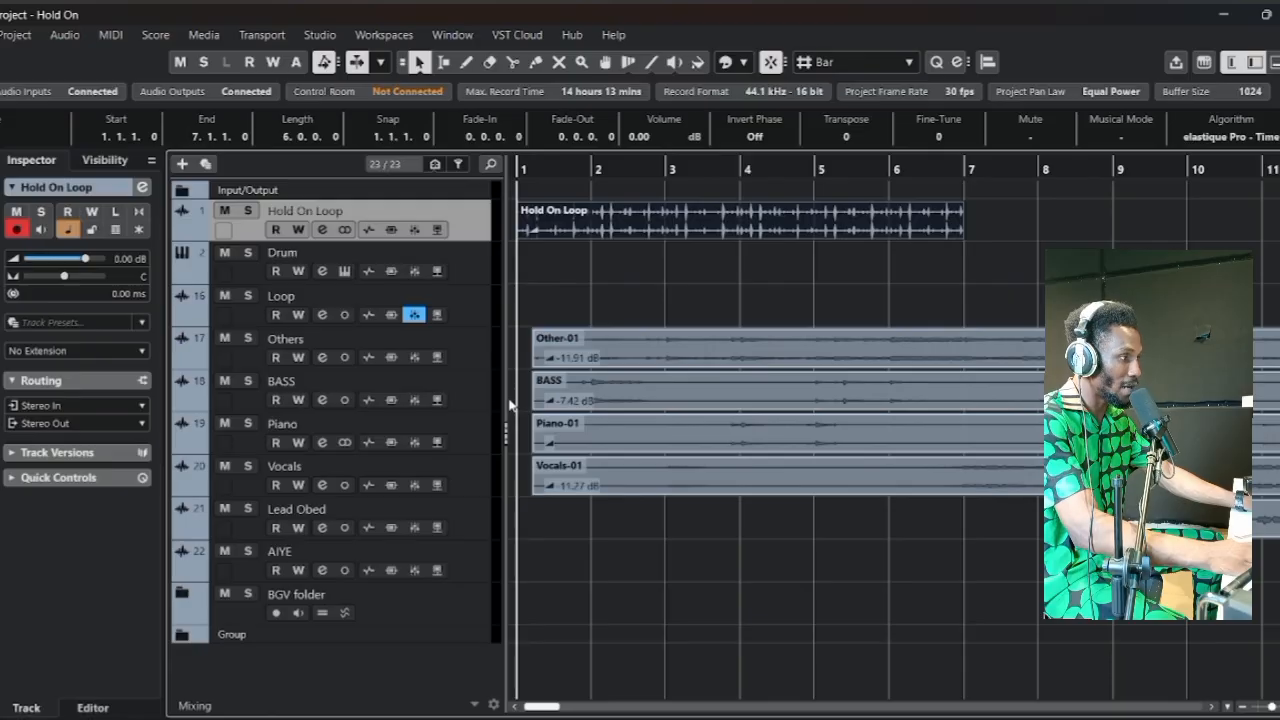
key("space")
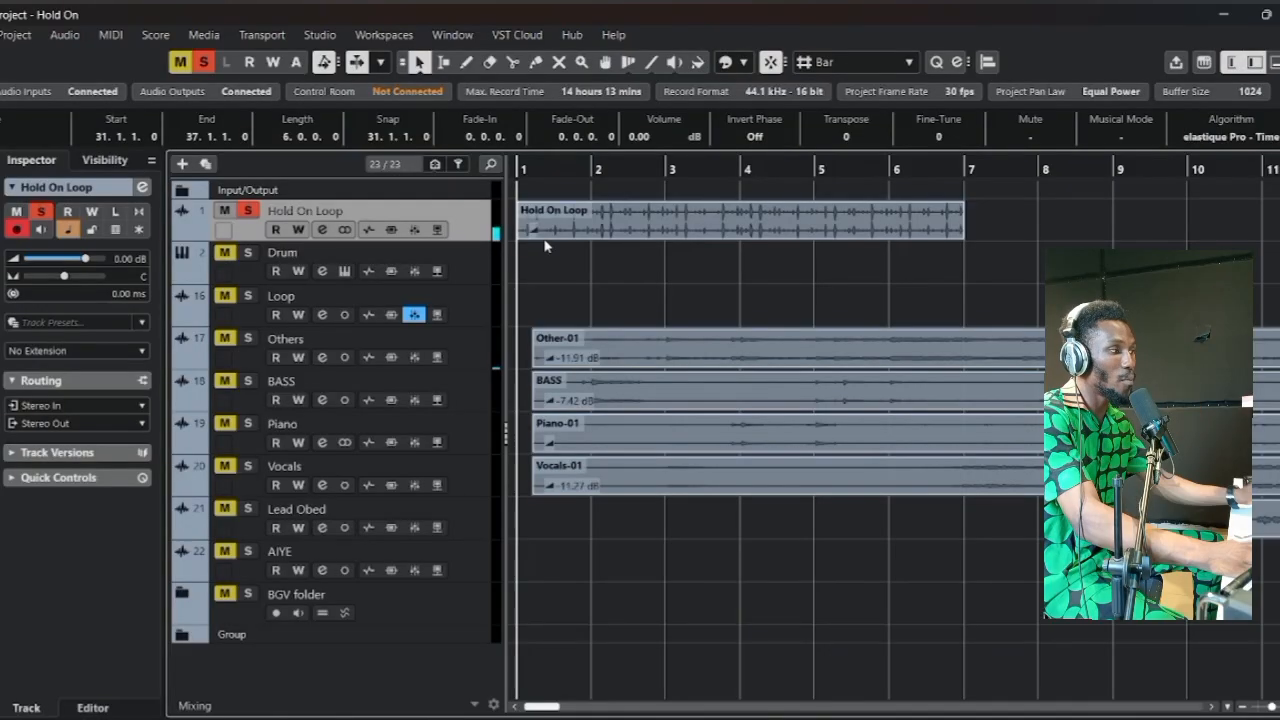
- Shift the Hold On Loop clip later so it starts at 1.2.4.107, lining its downbeat up with bar 2, and play it
key("h")
key("h")
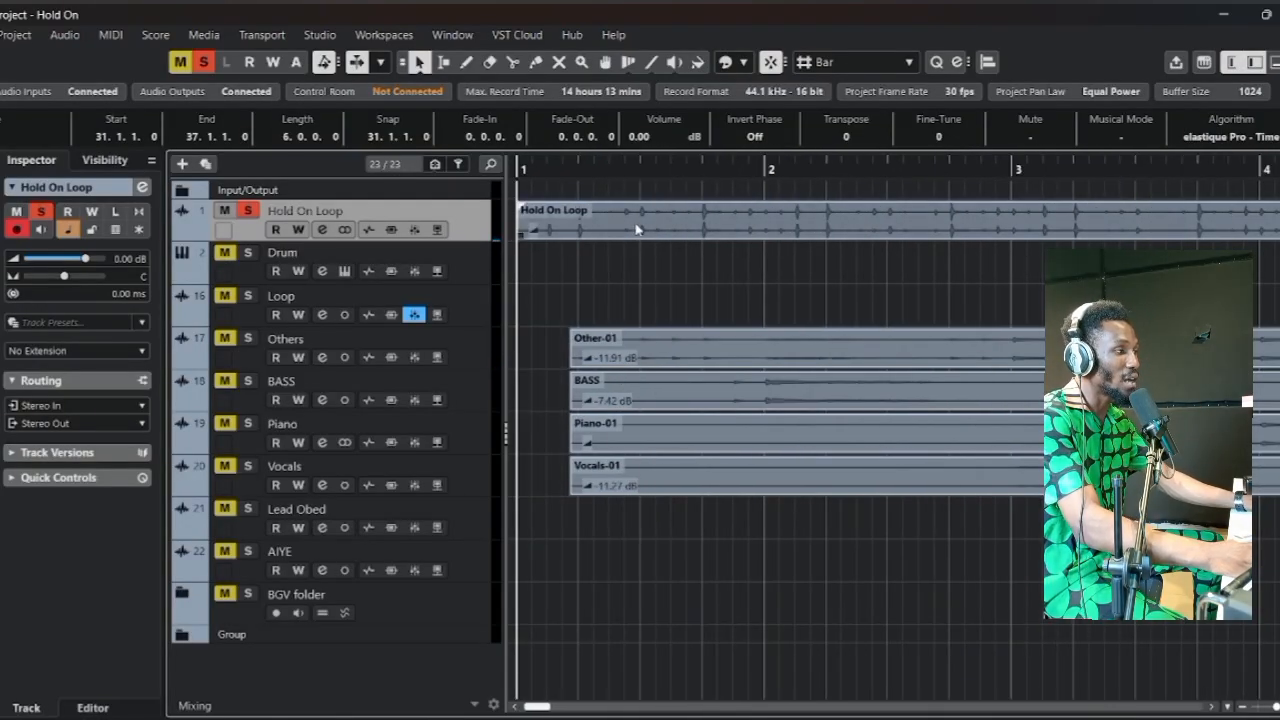
left_click_drag(636, 229, 757, 228)
key("space")
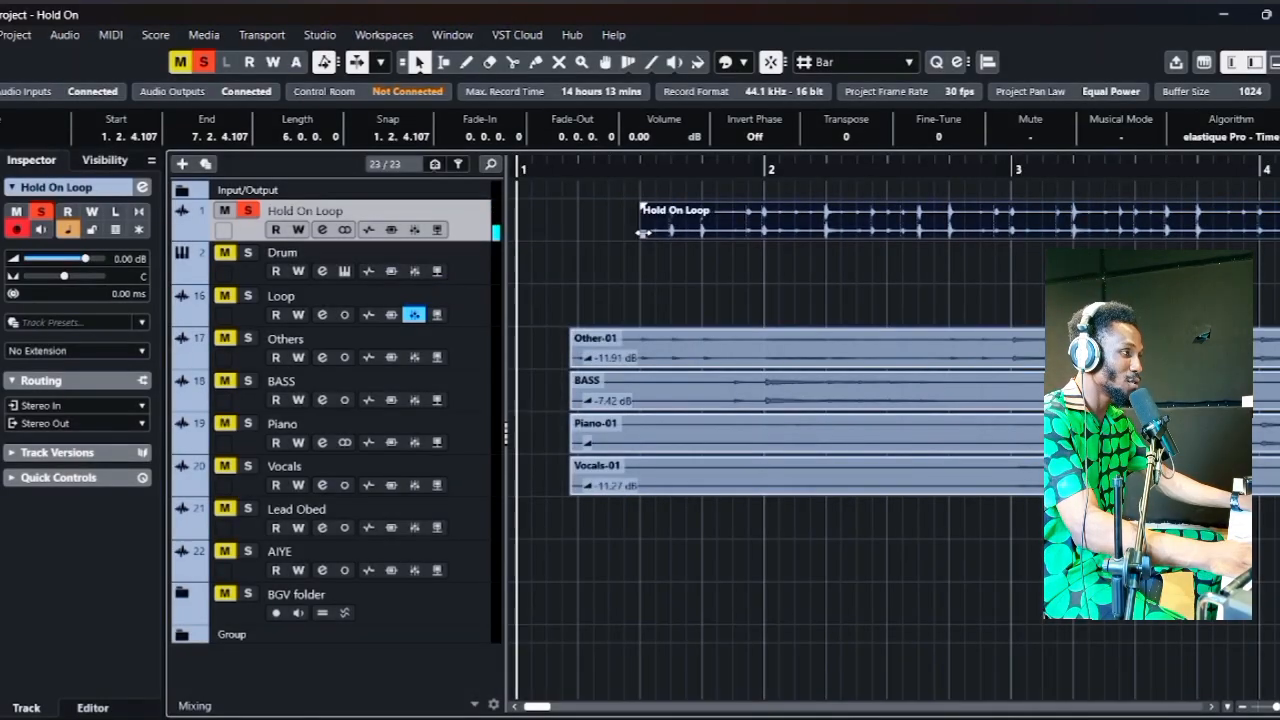
- Trim the start of the Hold On Loop clip to bar 2, move the clip back to bar 1 and play it
left_click_drag(642, 232, 697, 233)
left_click_drag(814, 217, 598, 235)
key("g")
key("g")
key("g")
key("space")
key("h")
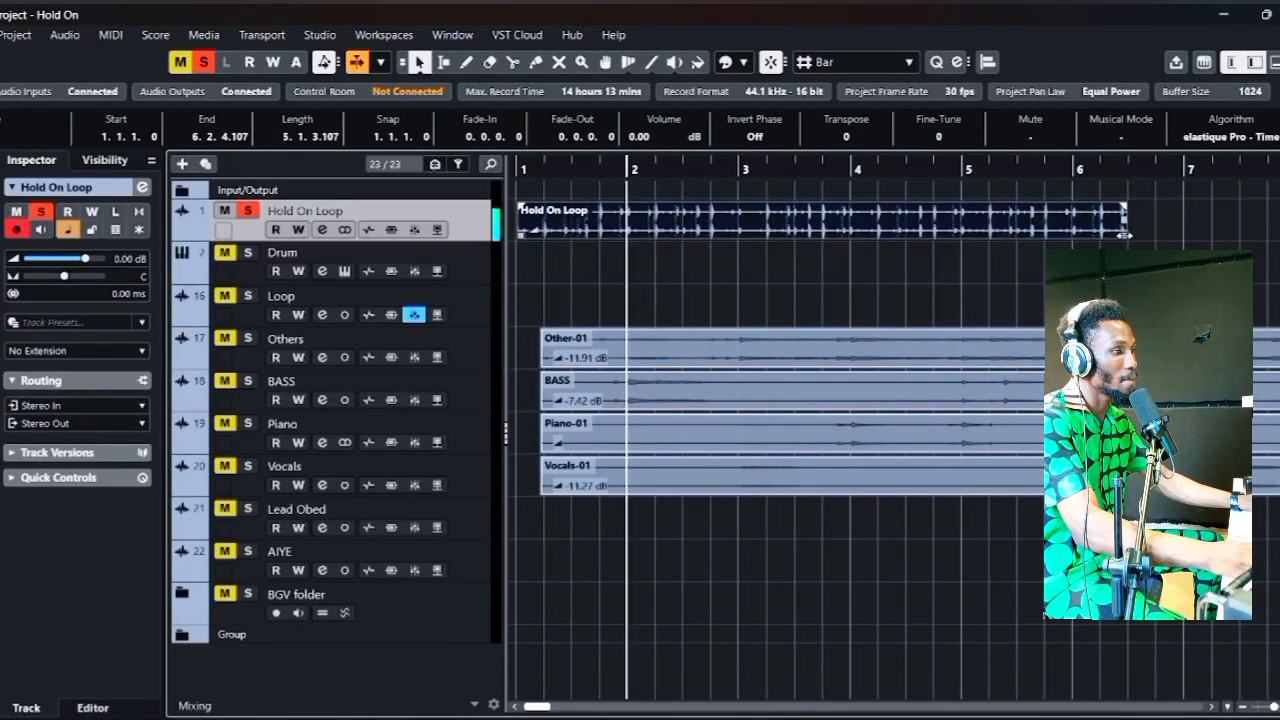
- Shorten the end of the Hold On Loop clip to bar 6 for a five-bar loop, stop playback and unsolo its track
left_click_drag(1120, 234, 1079, 234)
key("g")
key("g")
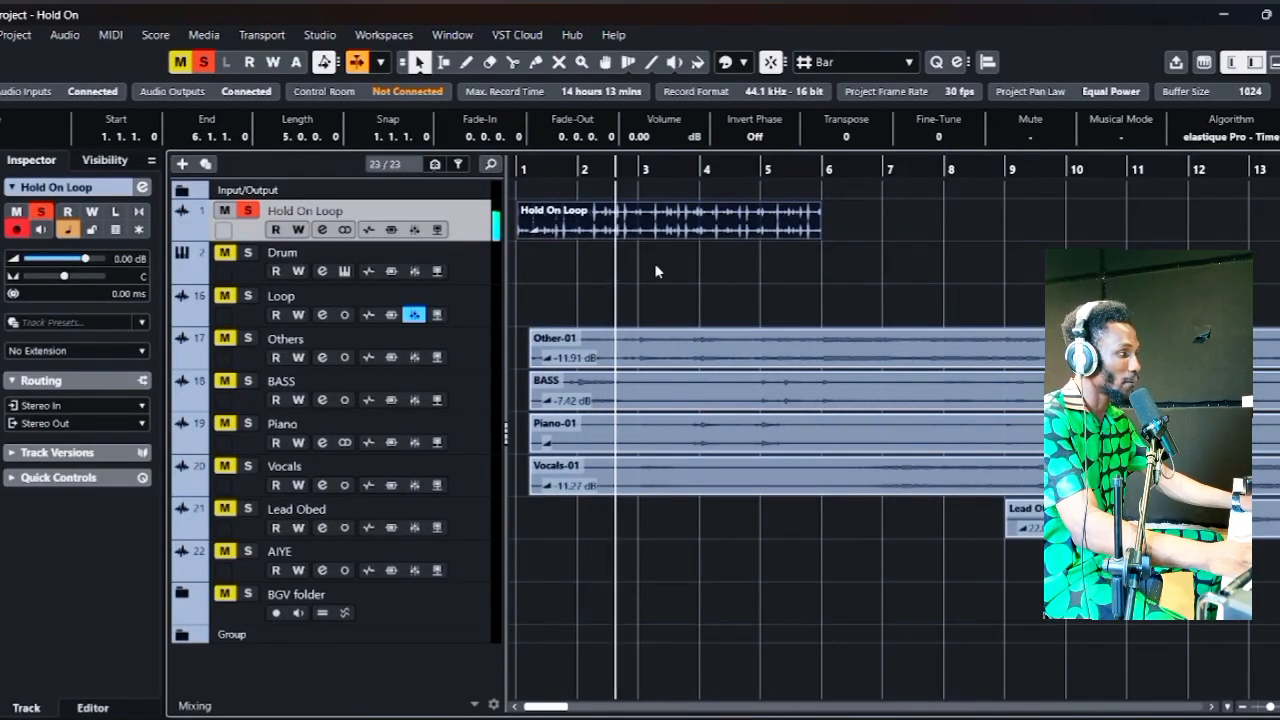
key("space")
key("s")
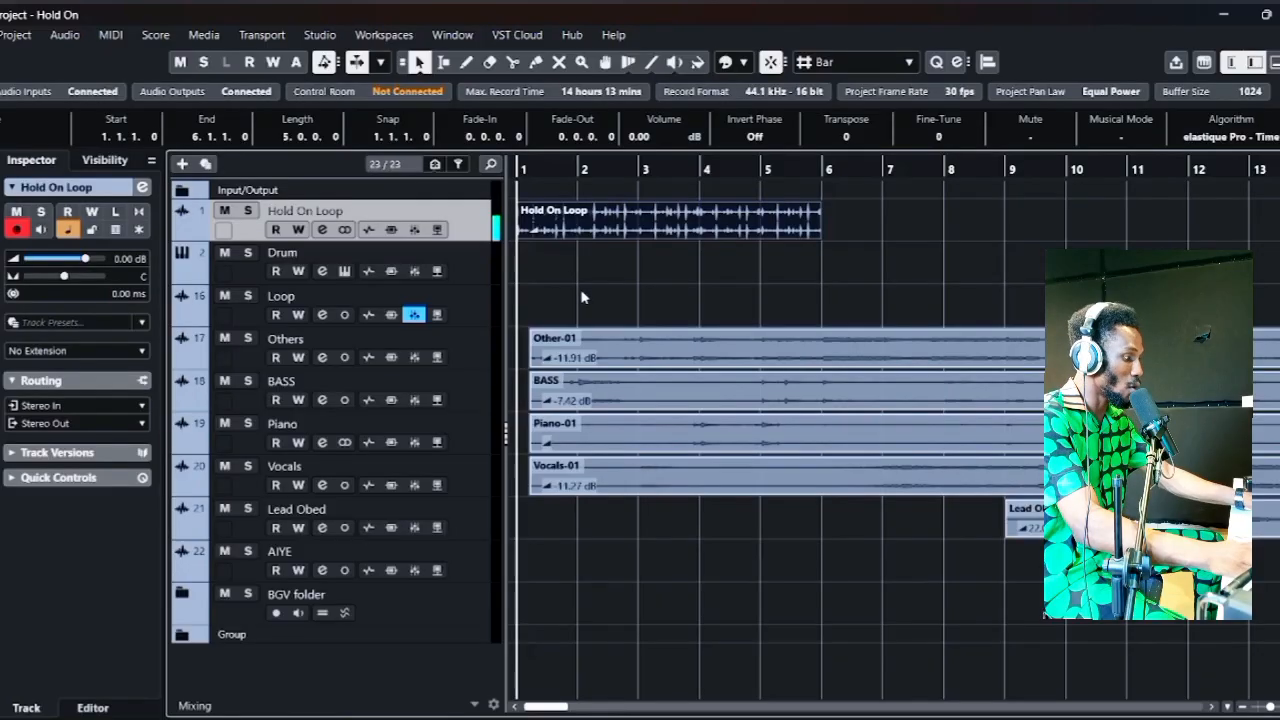
- Duplicate the five-bar Hold On Loop clip back to back along its track until the copies run past the end of the song
key("ctrl+d")
key("ctrl+d")
key("ctrl+d")
key("ctrl+d")
key("ctrl+d")
key("ctrl+d")
key("ctrl+d")
key("ctrl+d")
key("ctrl+d")
key("ctrl+d")
key("ctrl+d")
key("ctrl+d")
key("ctrl+d")
key("ctrl+d")
key("ctrl+d")
key("ctrl+d")
key("ctrl+d")
key("ctrl+d")
key("ctrl+d")
key("ctrl+d")
key("ctrl+d")
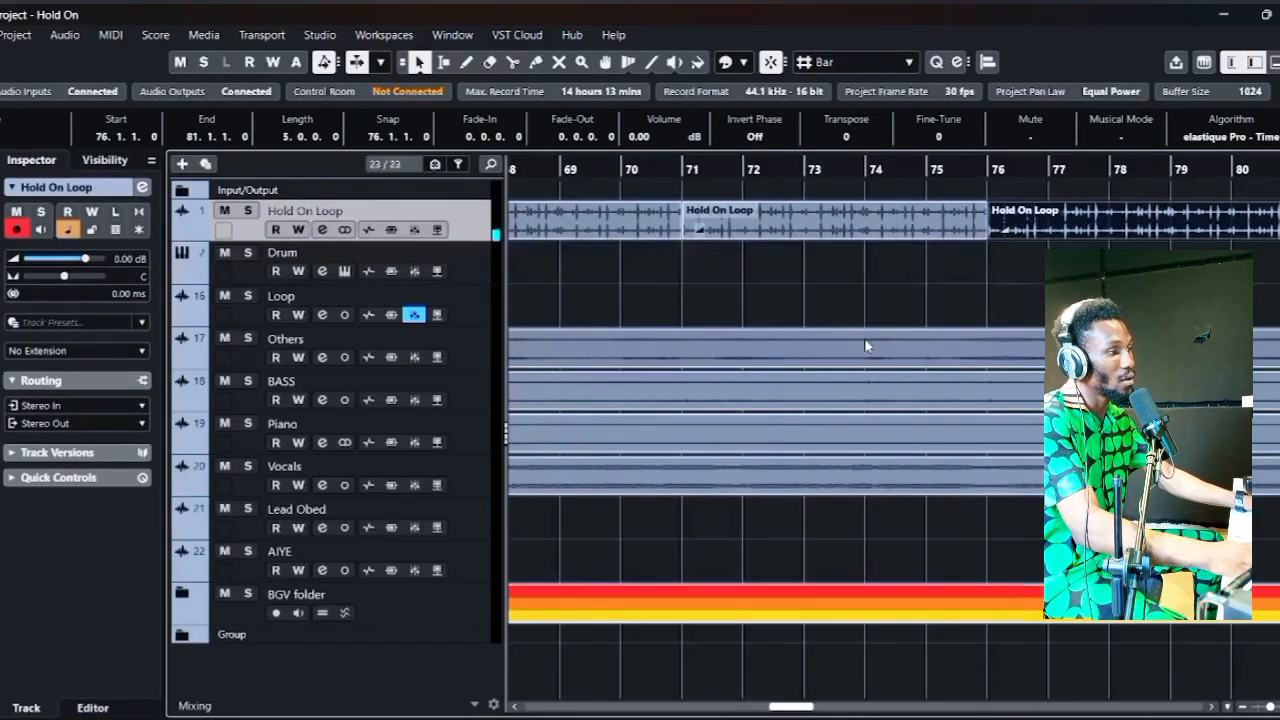
key("ctrl+d")
key("ctrl+d")
key("ctrl+d")
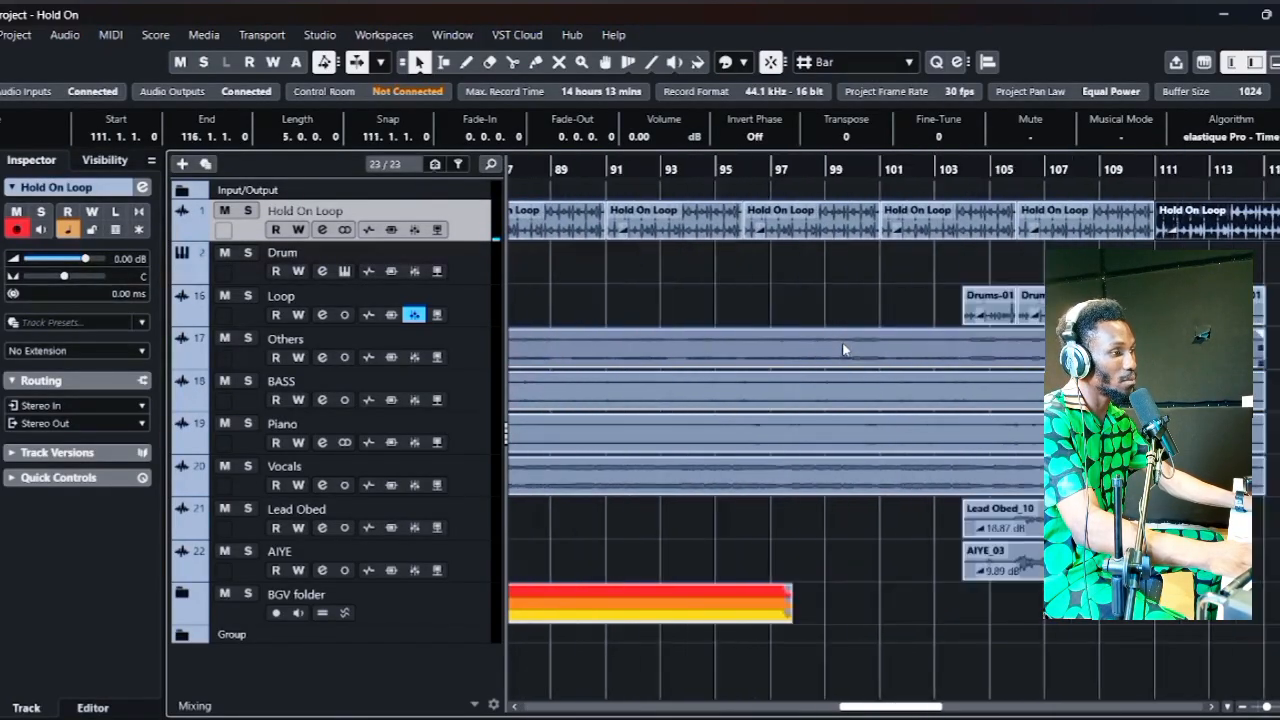
- Remove the two surplus Hold On Loop copies that start at bars 116 and 121
key("ctrl+z")
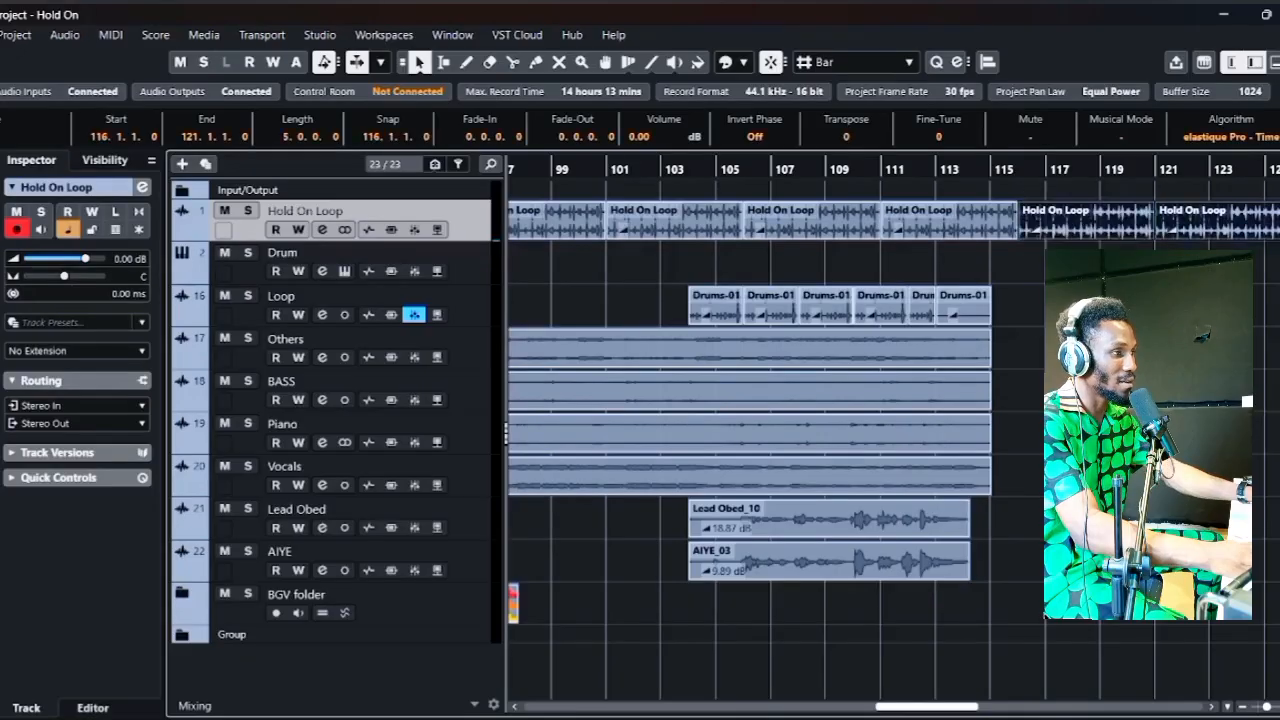
key("ctrl+z")
scroll(998, 241, "up", 3)
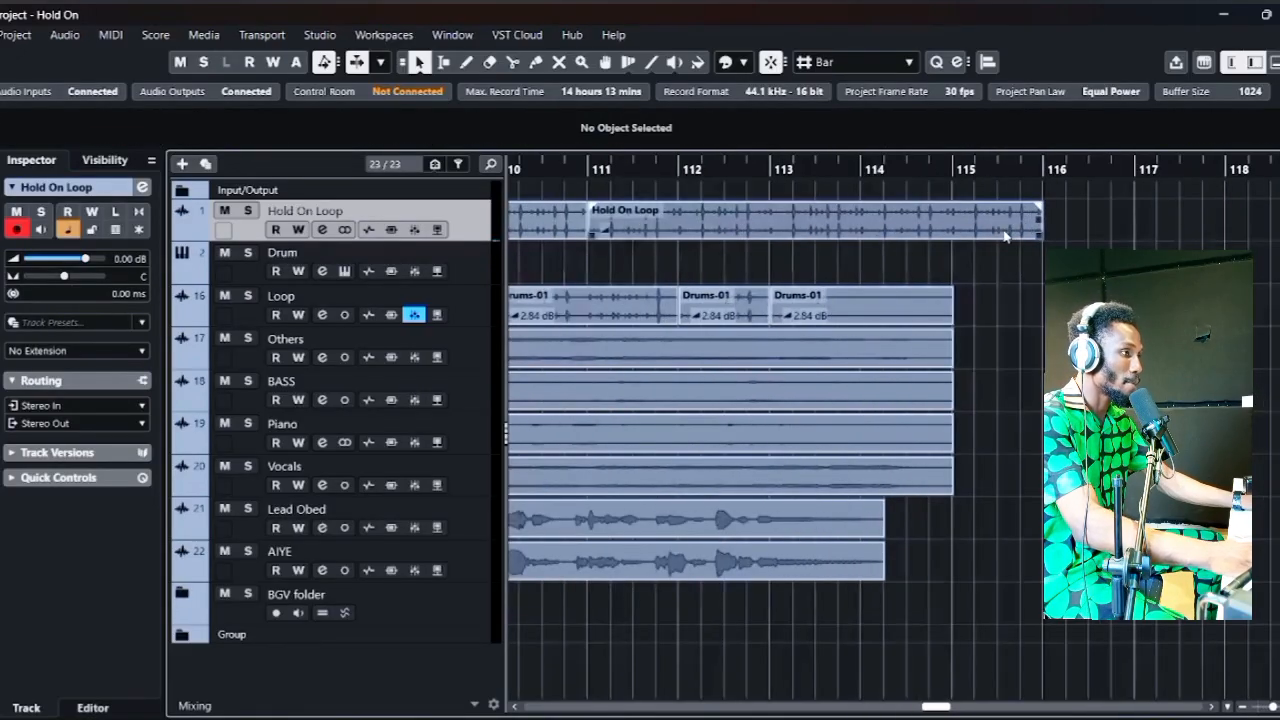
- Shorten the last Hold On Loop copy to end at bar 115 and play the full arrangement from about bar 29
left_click_drag(1041, 235, 972, 236)
scroll(960, 260, "left", 10)
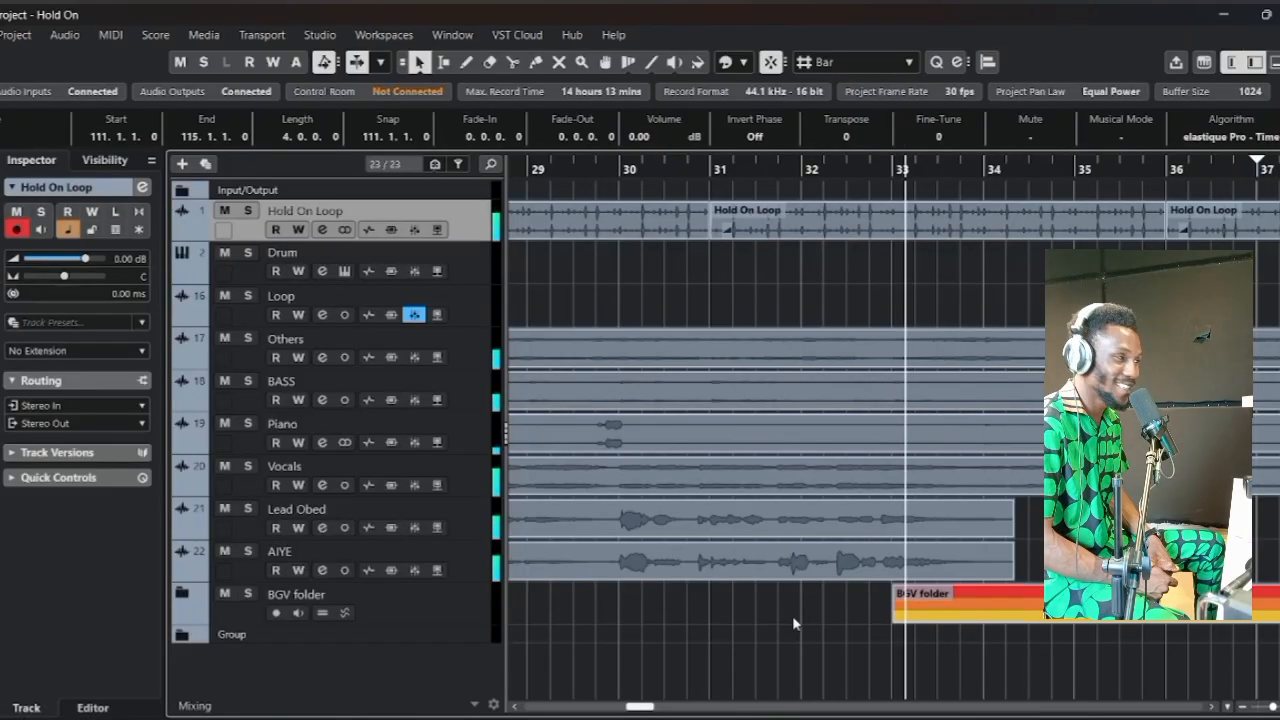
key("space")
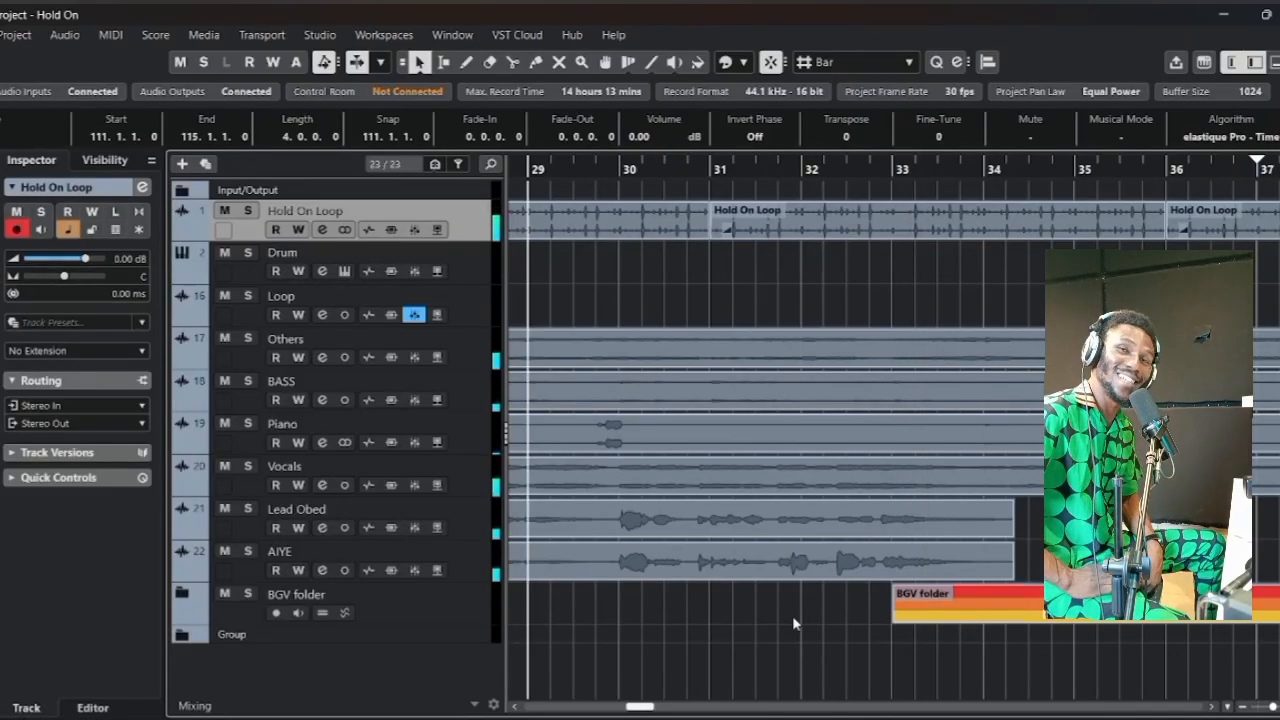